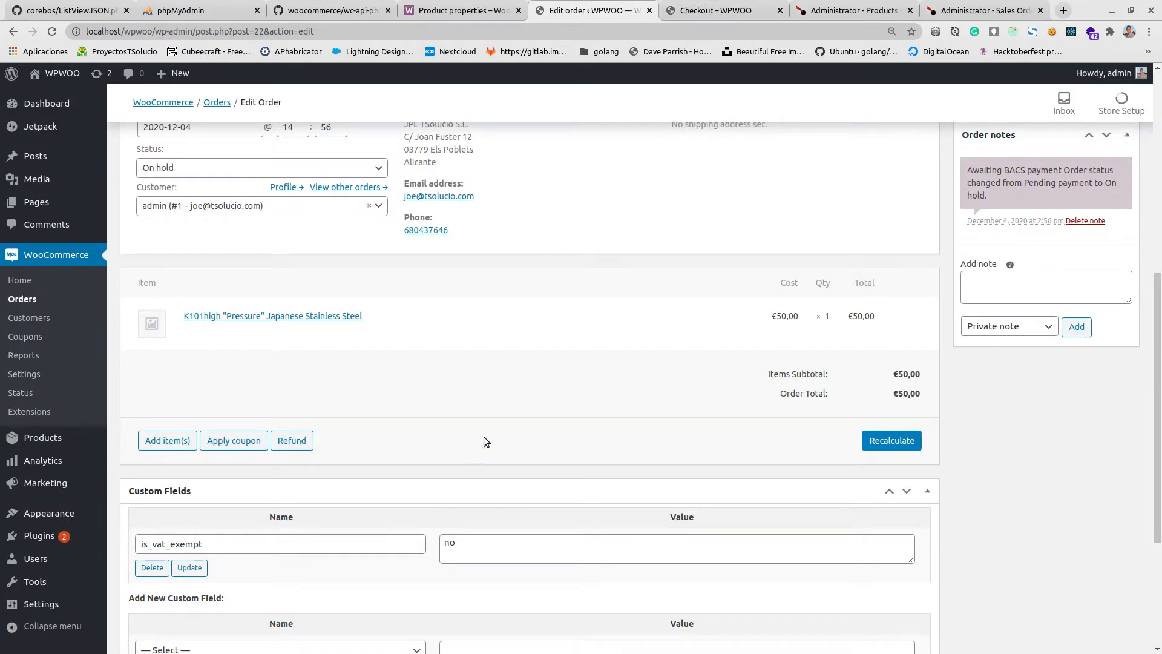
Open the WooCommerce orders list from the order details page and look over the existing orders.
{"action": "scroll", "coordinate": [466, 414], "scroll_direction": "up", "scroll_amount": 3}
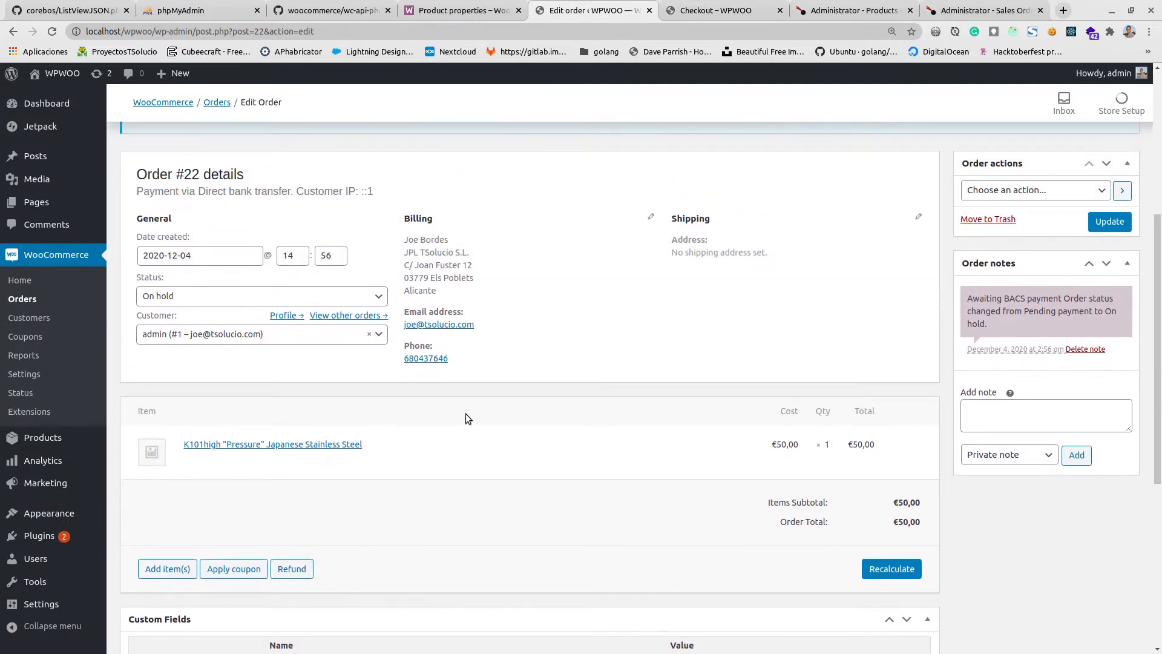
{"action": "left_click", "coordinate": [56, 260]}
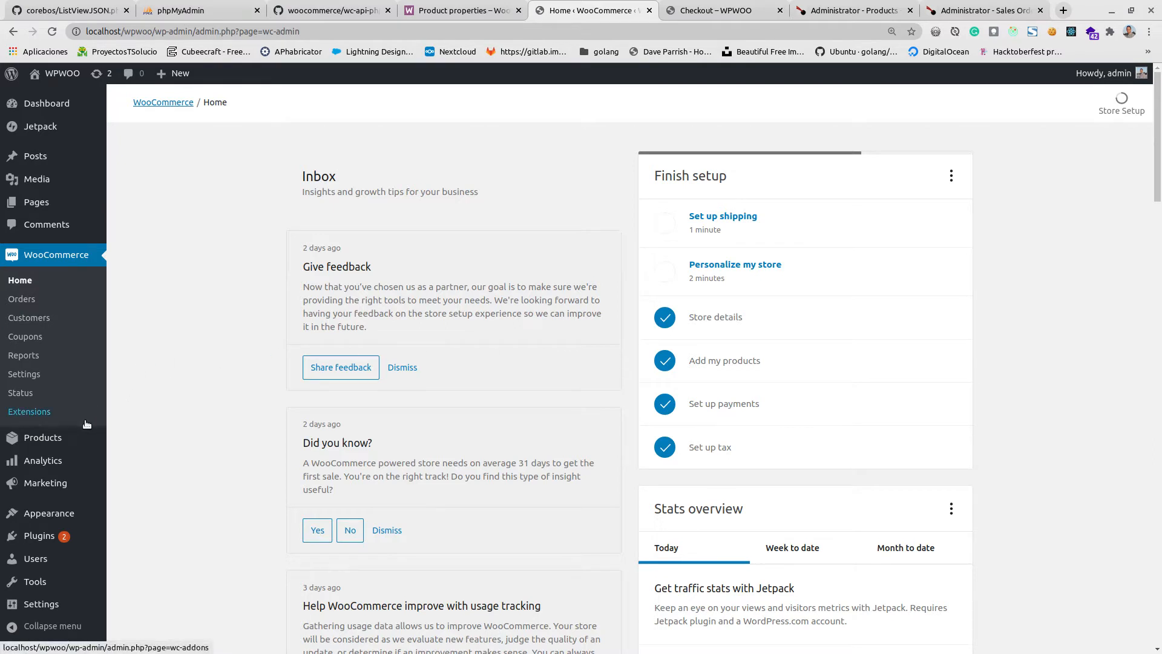
{"action": "left_click", "coordinate": [20, 300]}
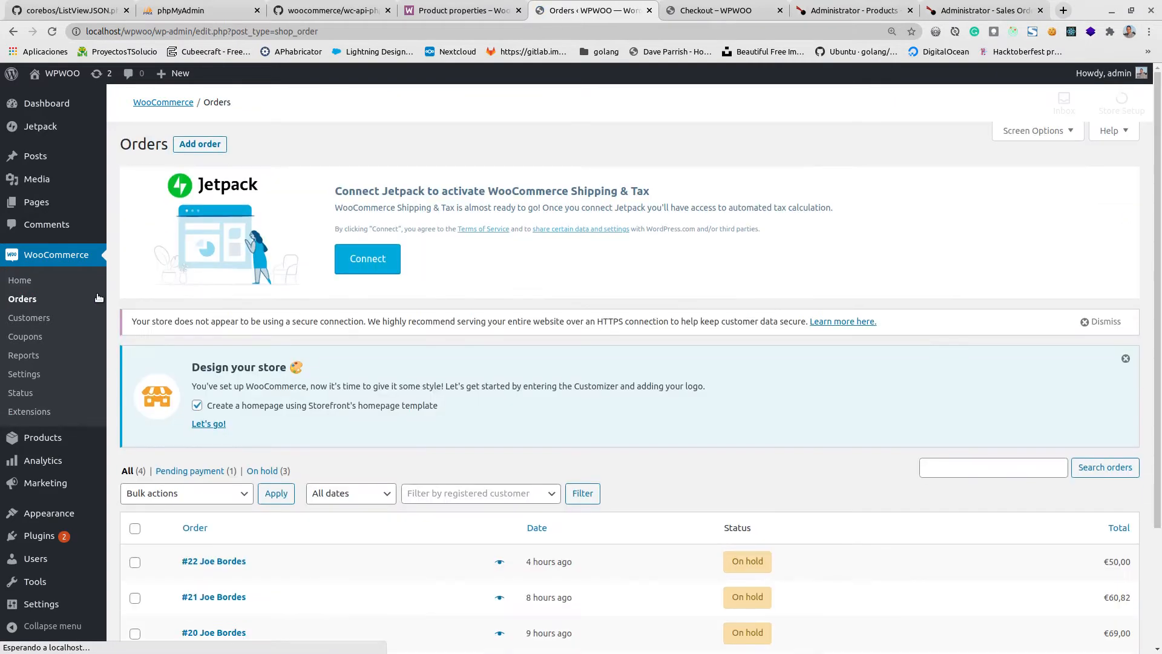
{"action": "scroll", "coordinate": [373, 483], "scroll_direction": "down", "scroll_amount": 3}
{"action": "scroll", "coordinate": [373, 483], "scroll_direction": "down", "scroll_amount": 1}
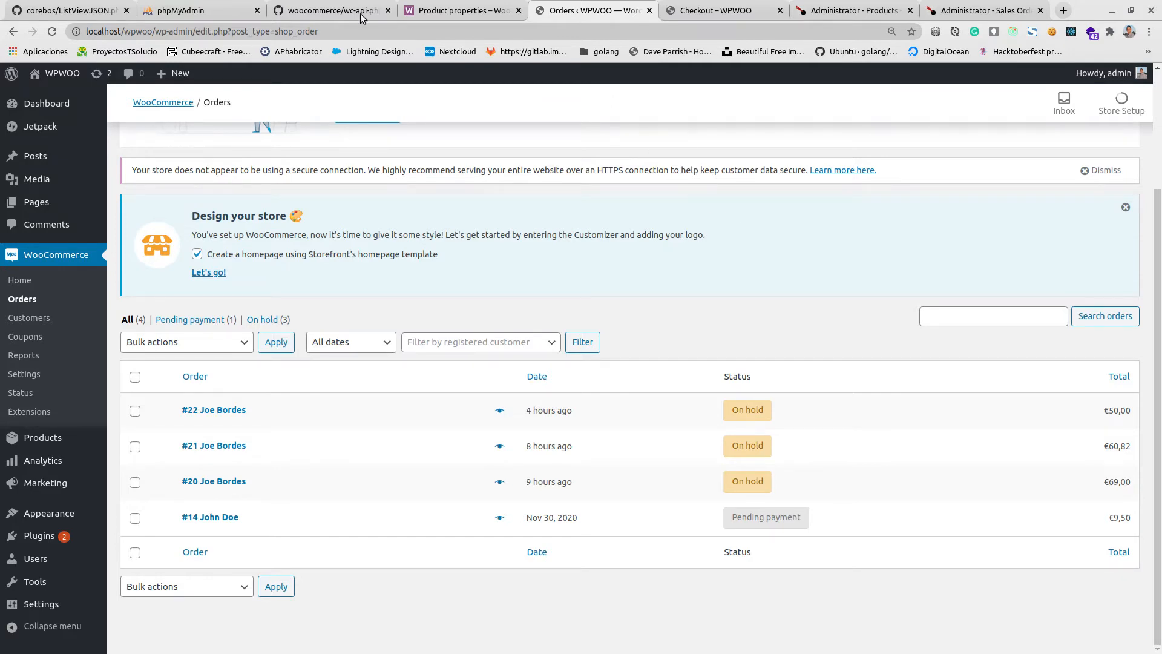
Switch to phpMyAdmin and browse the cb_messagequeue table in the cb_denorm database.
{"action": "left_click", "coordinate": [193, 10]}
{"action": "left_click", "coordinate": [682, 306]}
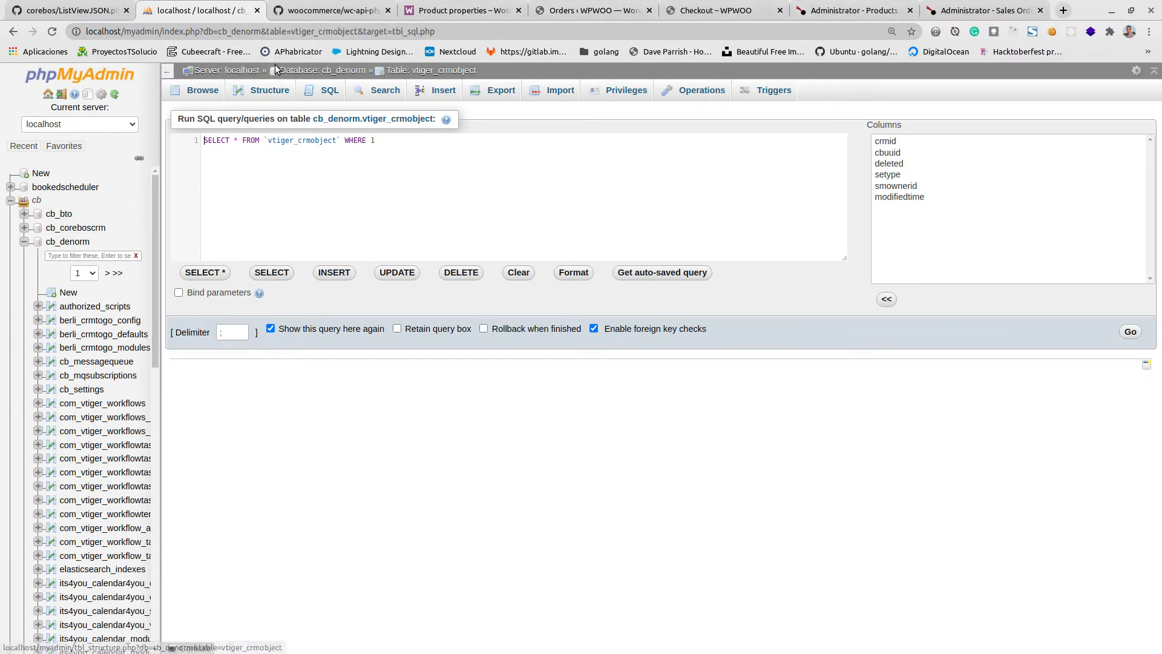
{"action": "left_click", "coordinate": [110, 364]}
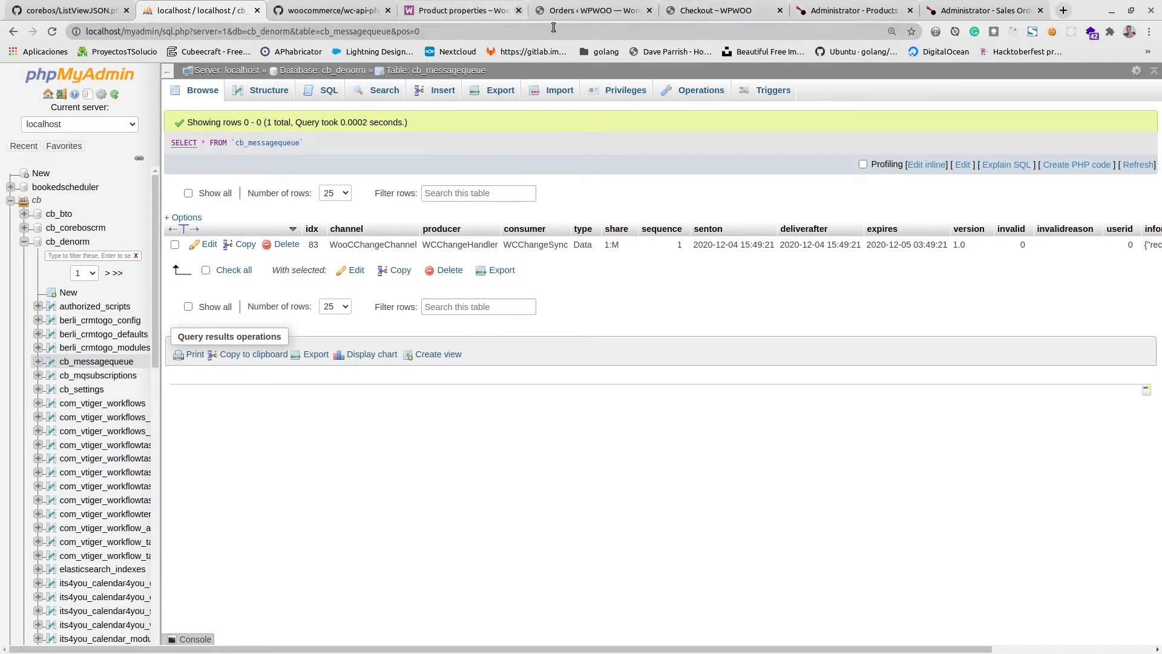
Rearrange the browser tabs so phpMyAdmin sits directly before the WooCommerce Orders page.
{"action": "left_click", "coordinate": [574, 9]}
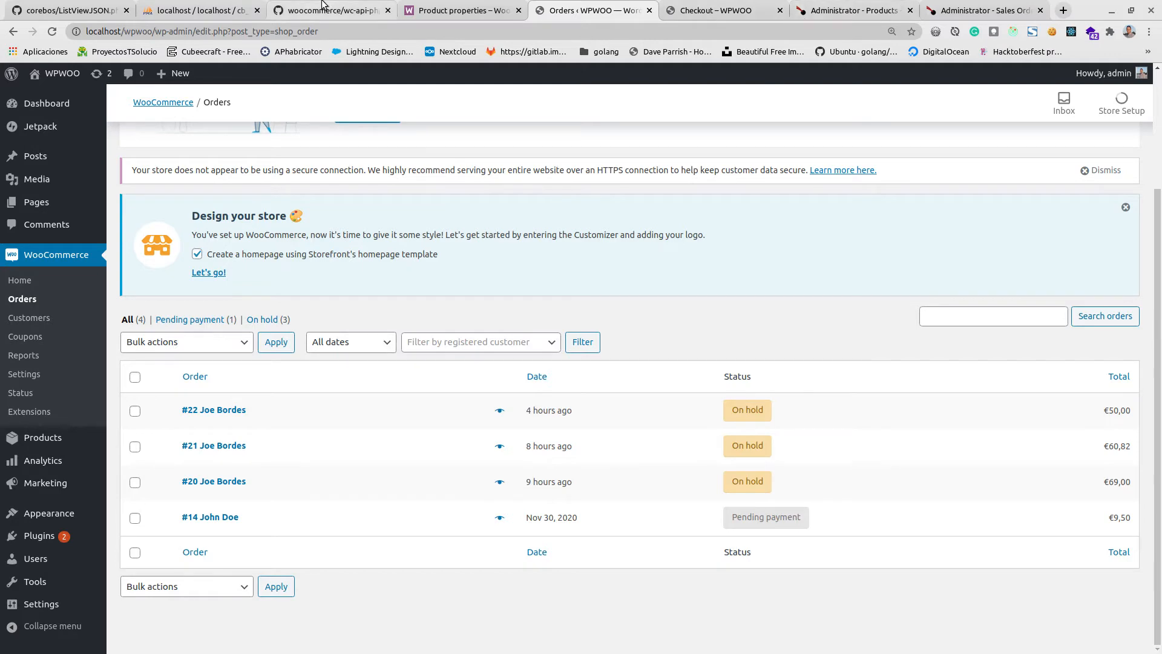
{"action": "left_click", "coordinate": [297, 10]}
{"action": "left_click_drag", "start_coordinate": [462, 10], "coordinate": [316, 10]}
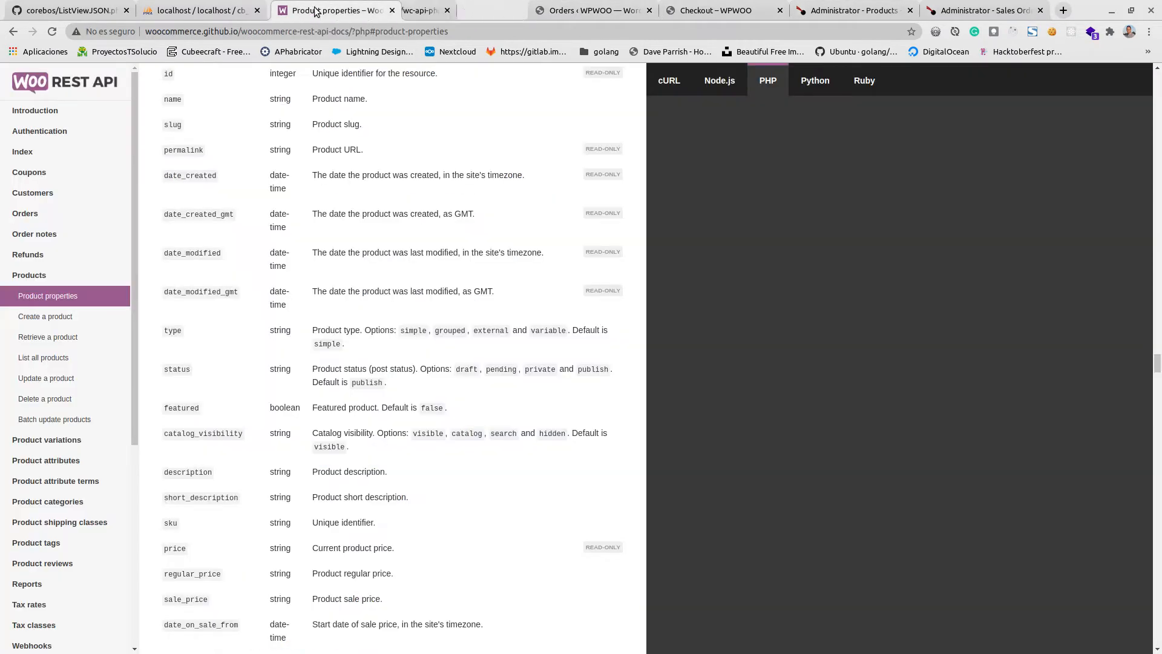
{"action": "left_click_drag", "start_coordinate": [200, 10], "coordinate": [437, 21]}
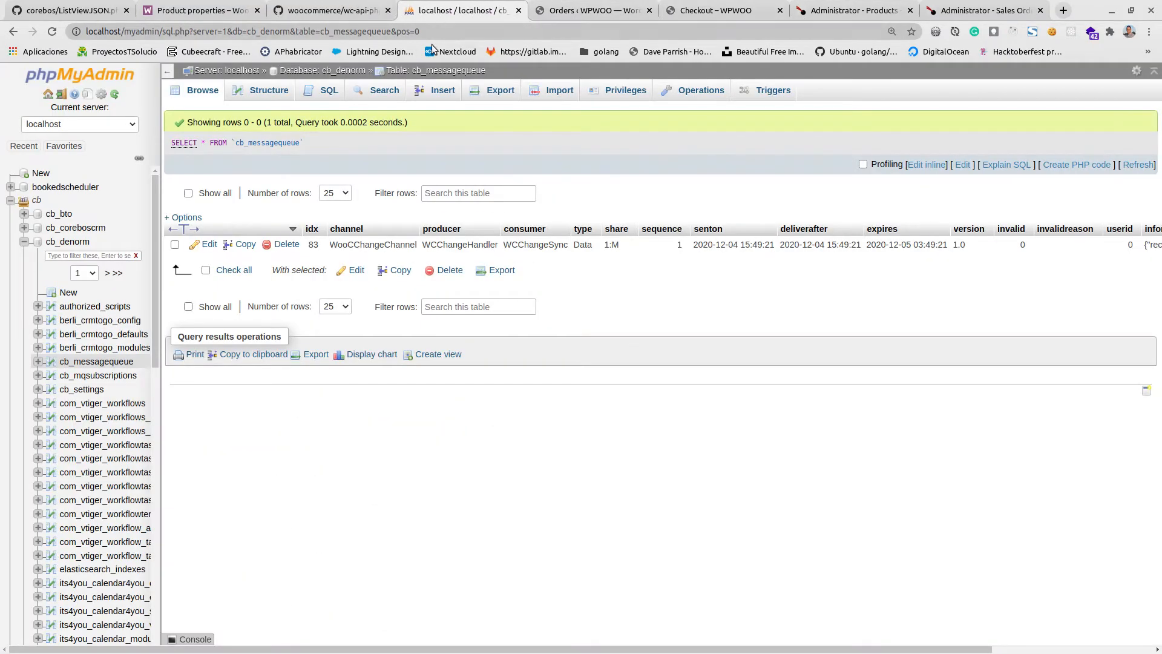
Delete the WooCChangeChannel row from the cb_messagequeue table and confirm the deletion.
{"action": "left_click", "coordinate": [282, 244]}
{"action": "left_click", "coordinate": [597, 383]}
Switch to the WPWOO storefront and look through its home, cart and shop pages.
{"action": "left_click", "coordinate": [590, 10]}
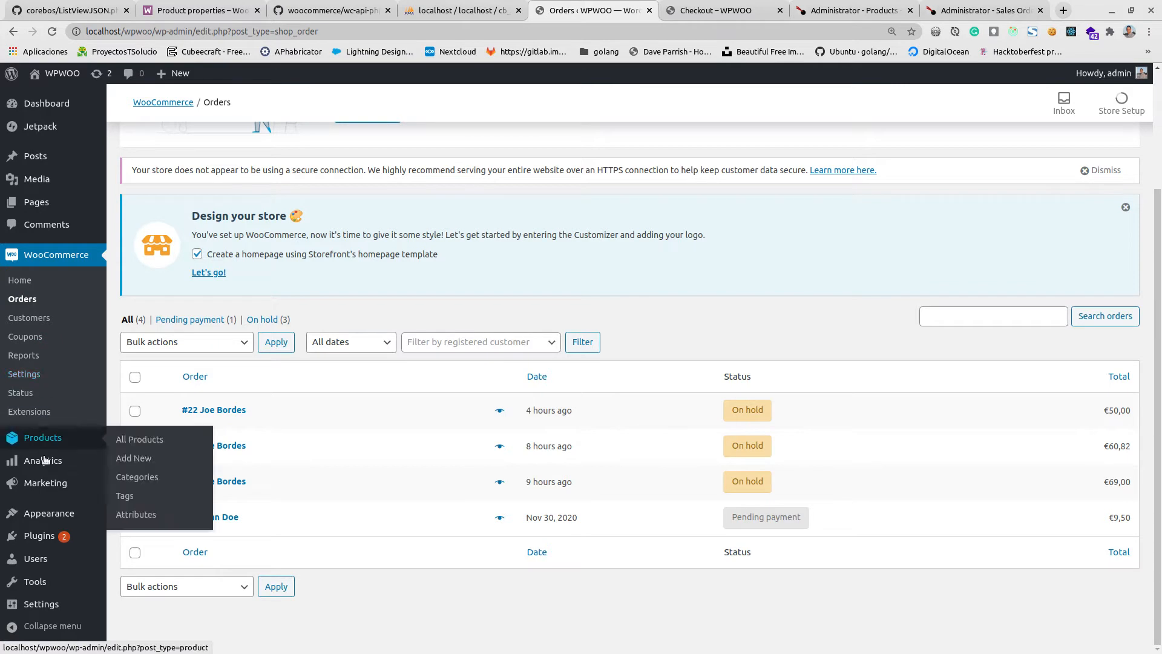
{"action": "mouse_move", "coordinate": [45, 442]}
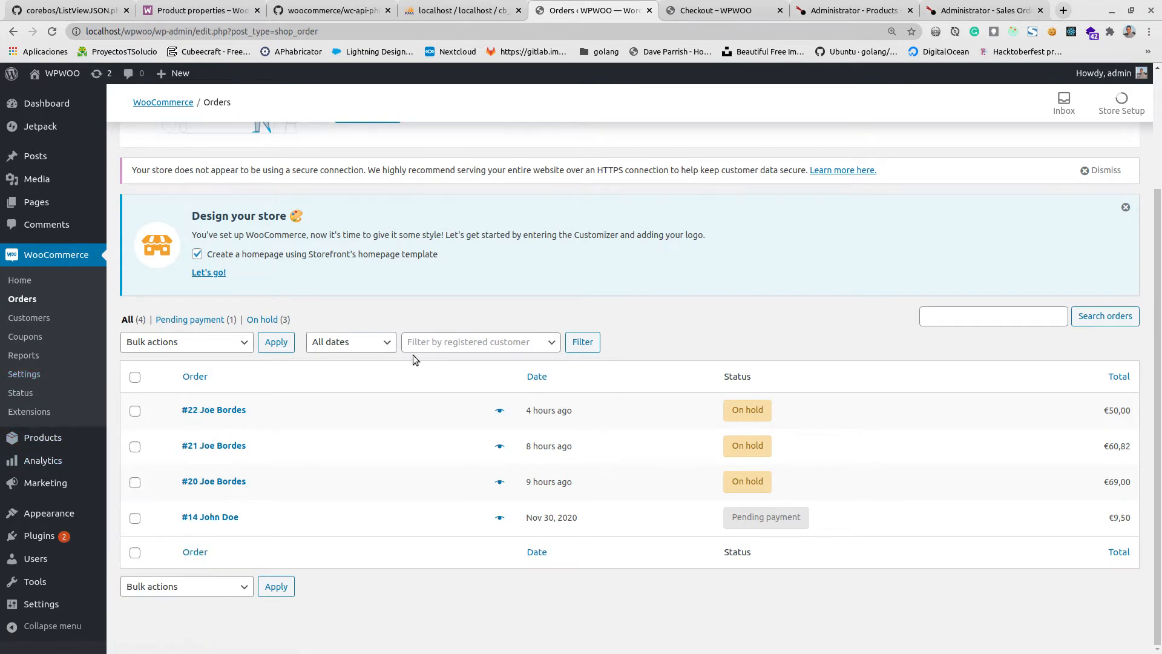
{"action": "left_click", "coordinate": [739, 14]}
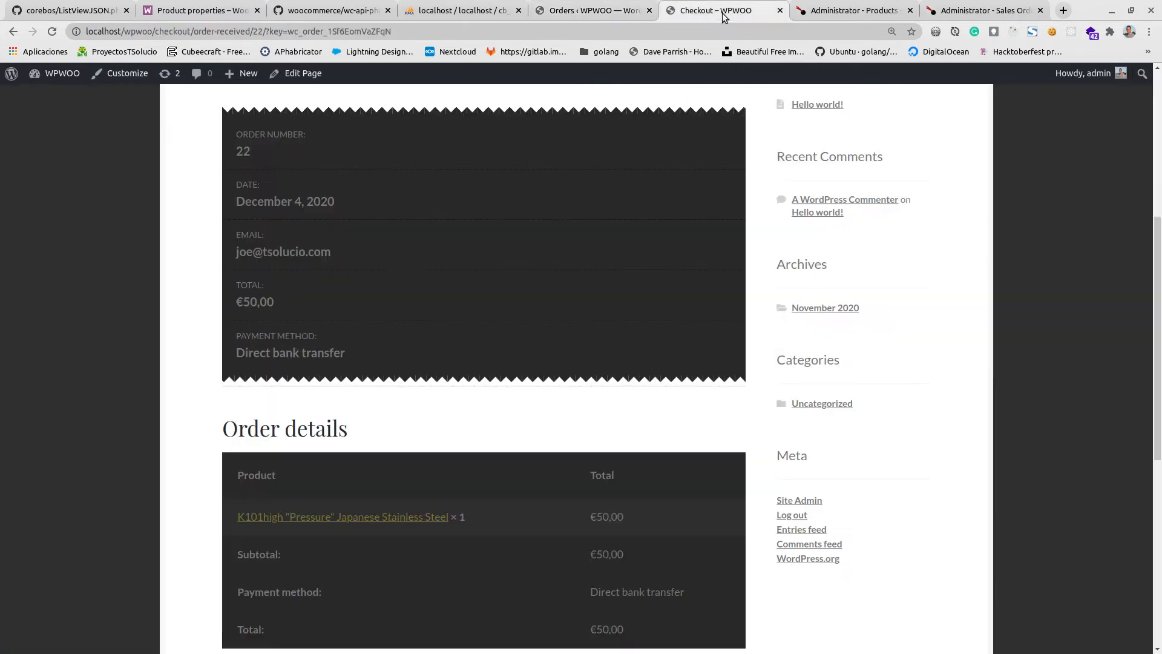
{"action": "scroll", "coordinate": [503, 352], "scroll_direction": "up", "scroll_amount": 5}
{"action": "scroll", "coordinate": [503, 352], "scroll_direction": "up", "scroll_amount": 3}
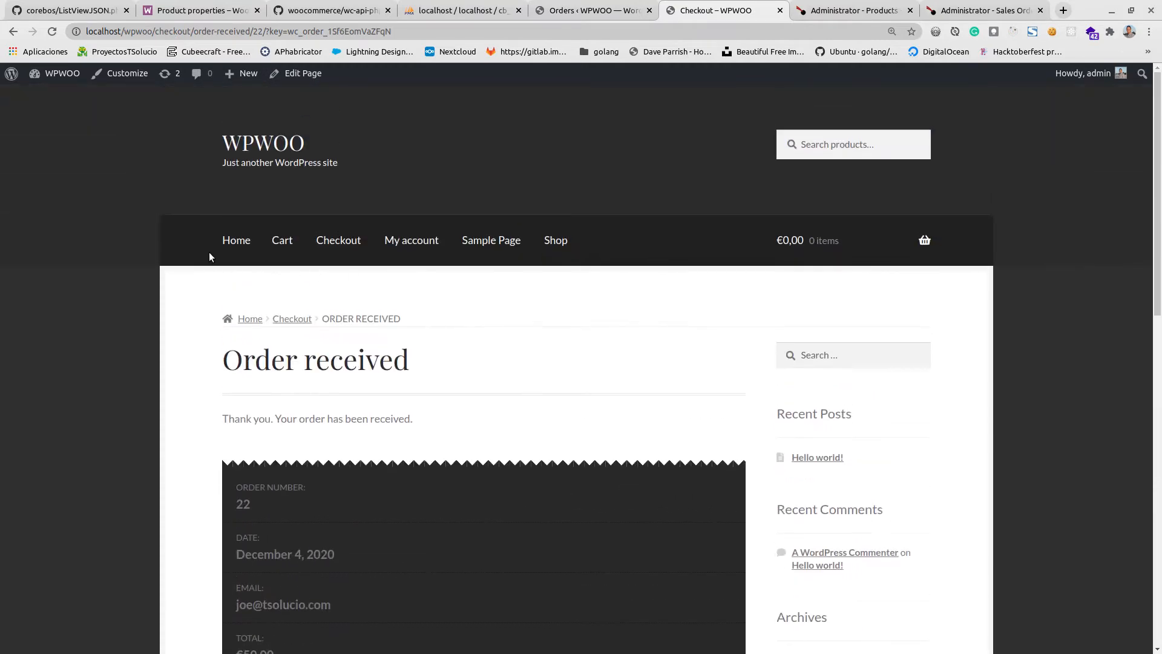
{"action": "left_click", "coordinate": [227, 244]}
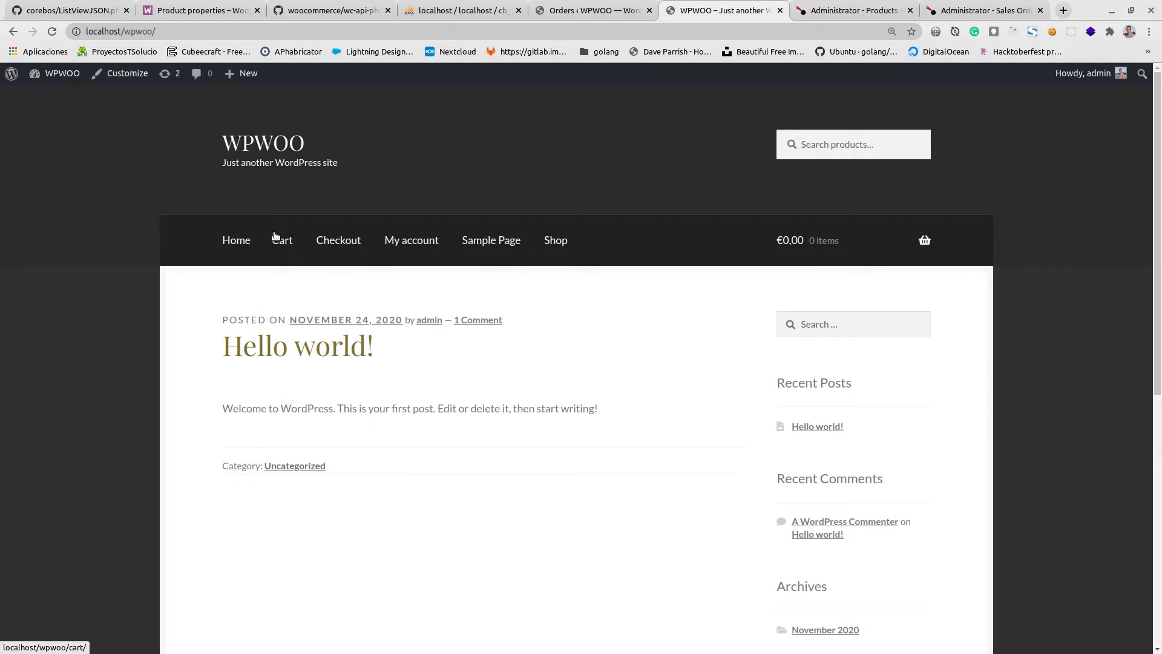
{"action": "left_click", "coordinate": [291, 250]}
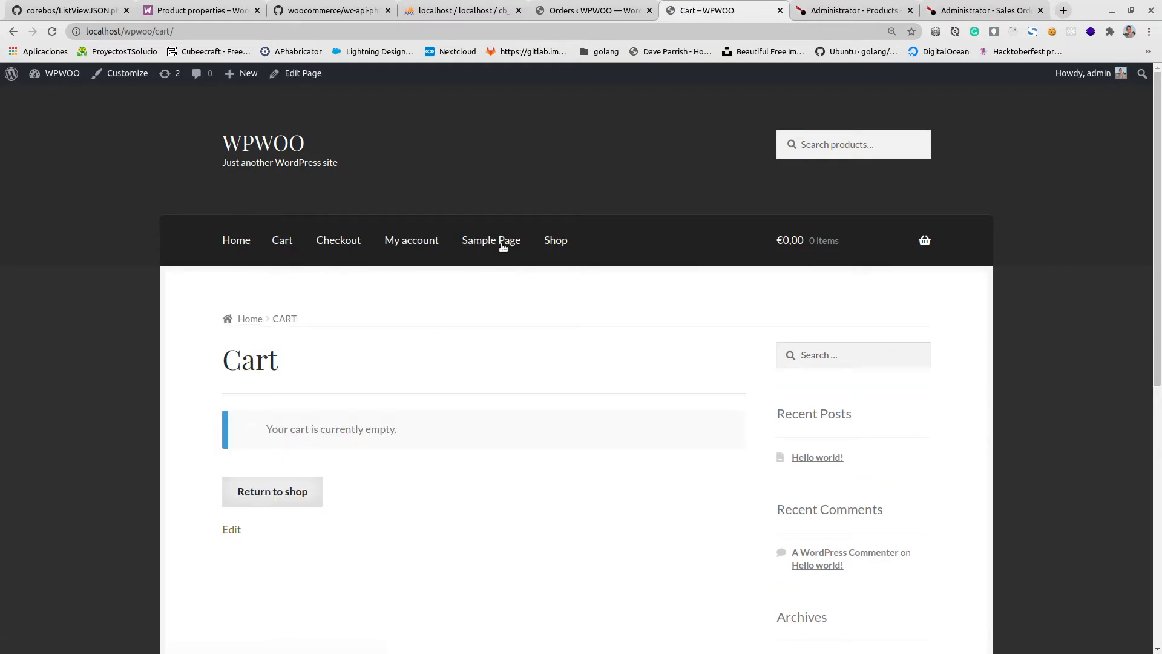
{"action": "left_click", "coordinate": [559, 242]}
{"action": "scroll", "coordinate": [346, 443], "scroll_direction": "down", "scroll_amount": 4}
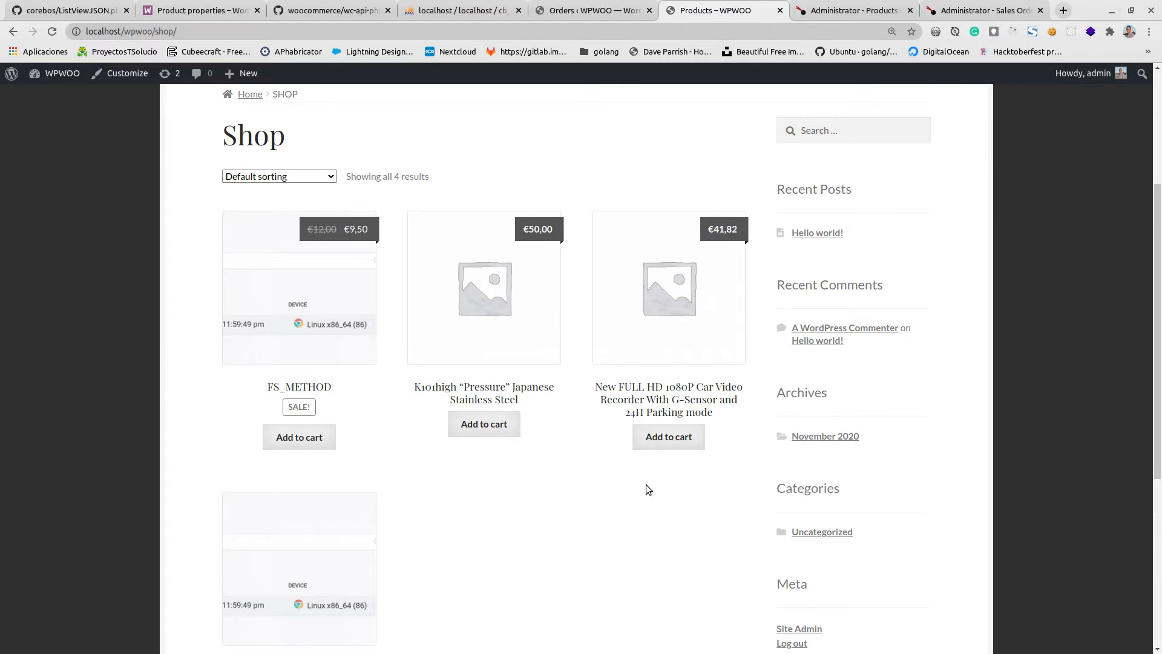
{"action": "scroll", "coordinate": [512, 339], "scroll_direction": "up", "scroll_amount": 4}
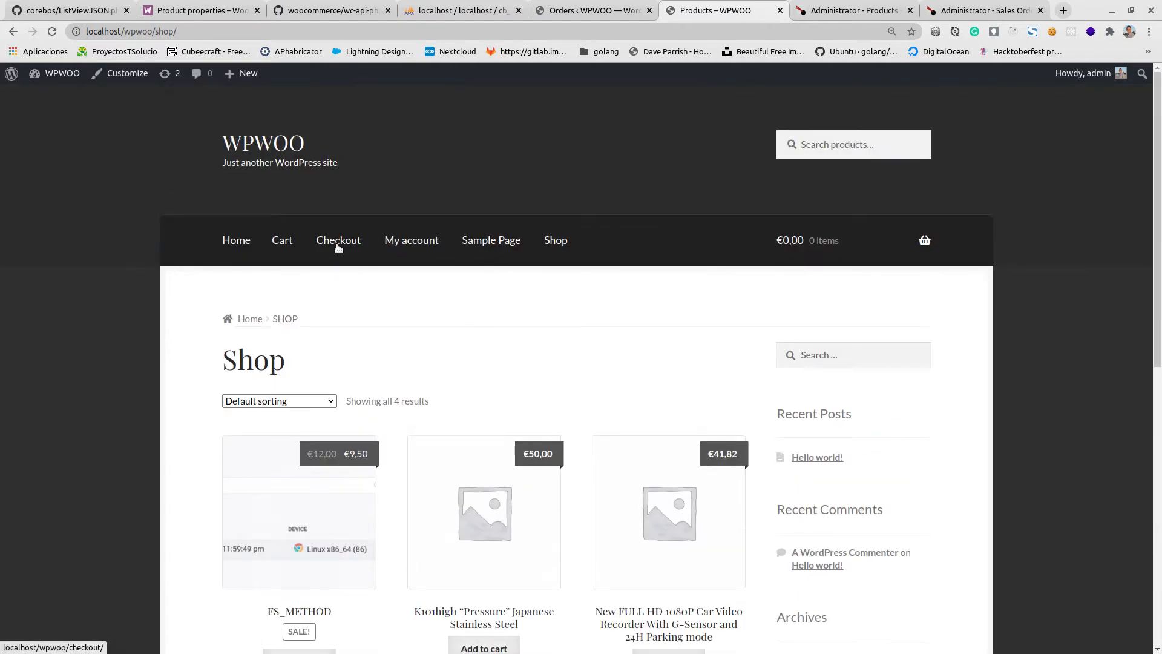
Switch to the Denorm coreBOS site, go to the Utilities module and open the Woocommerce Activation settings.
{"action": "left_click", "coordinate": [794, 10]}
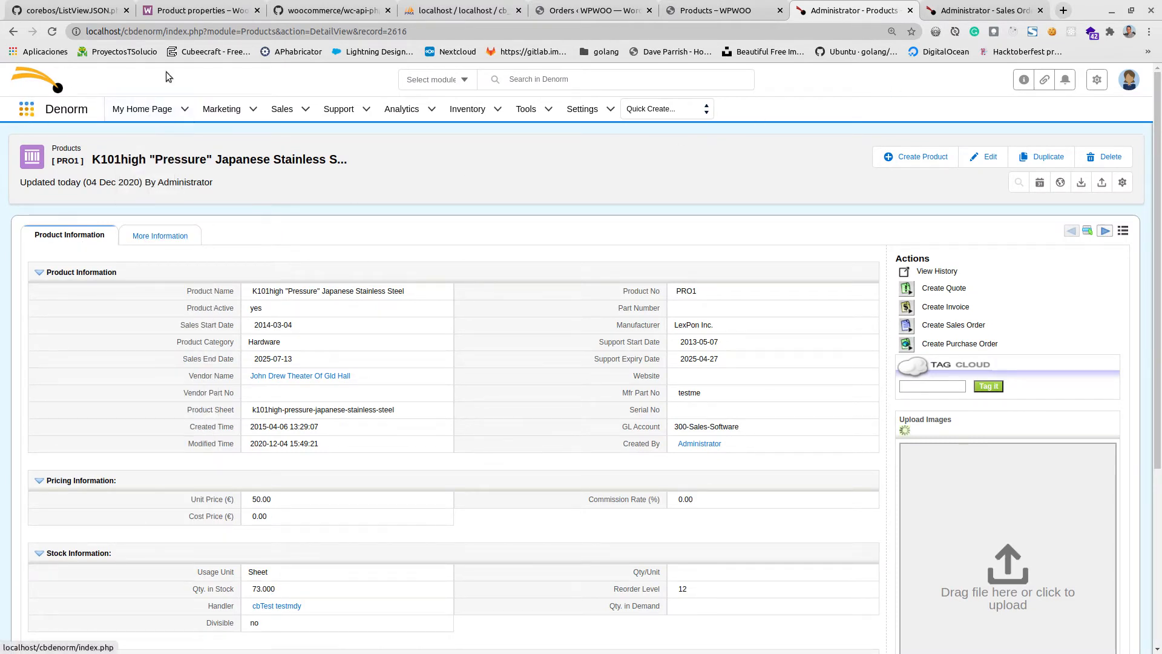
{"action": "left_click", "coordinate": [26, 111]}
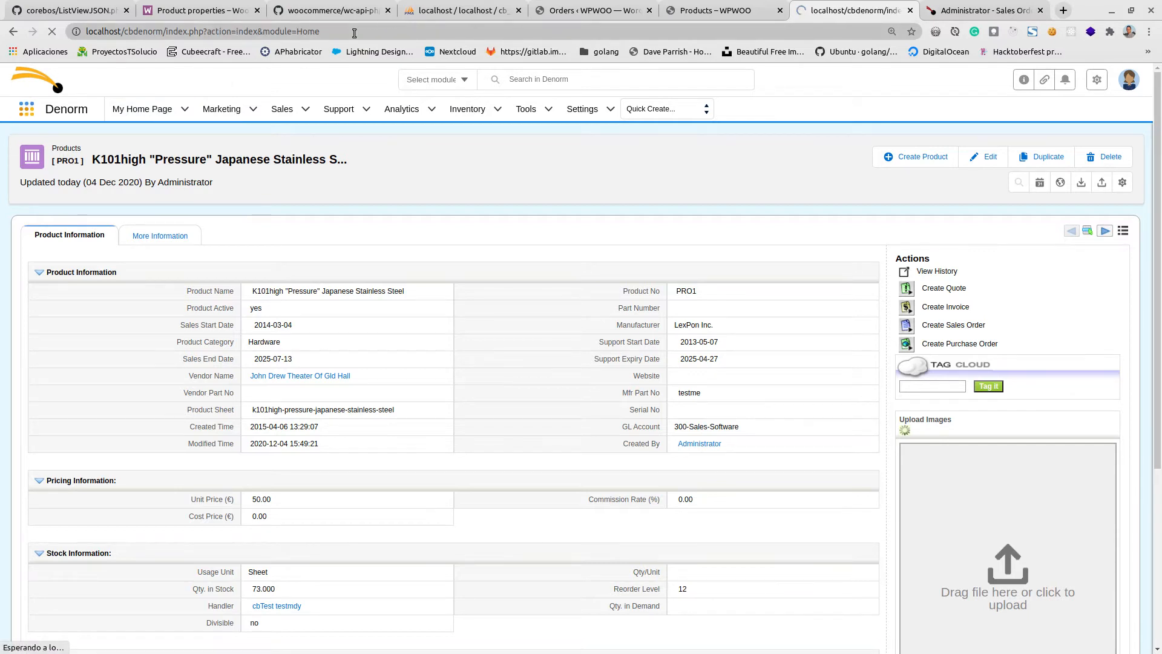
{"action": "type", "text": "Utilities"}
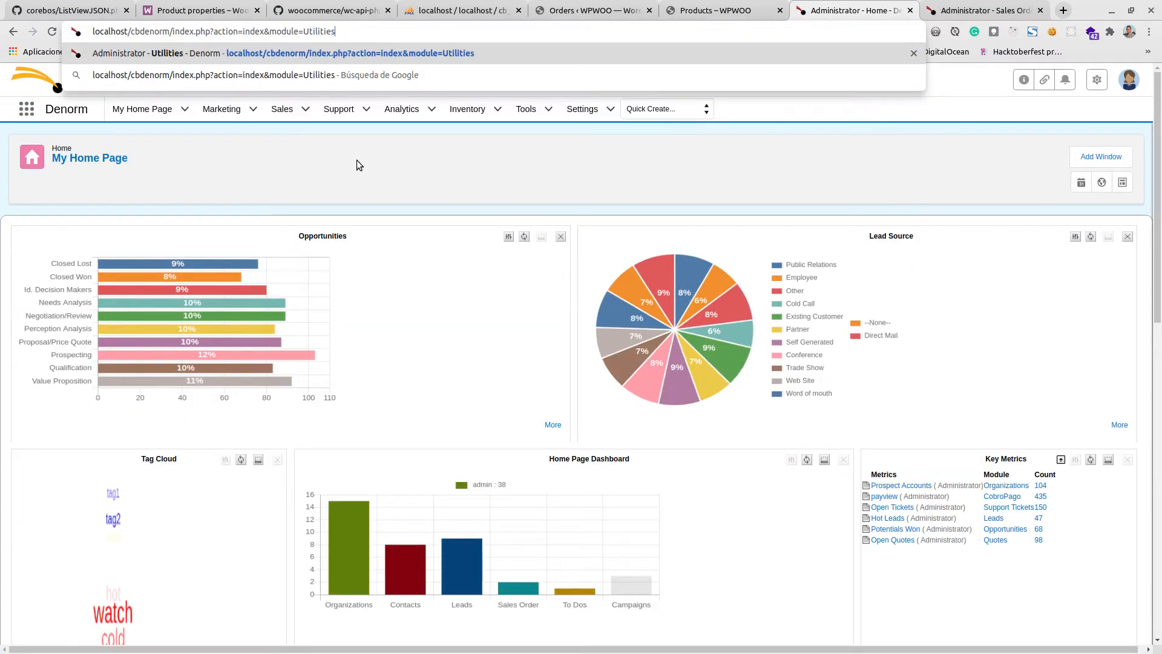
{"action": "key", "text": "Return"}
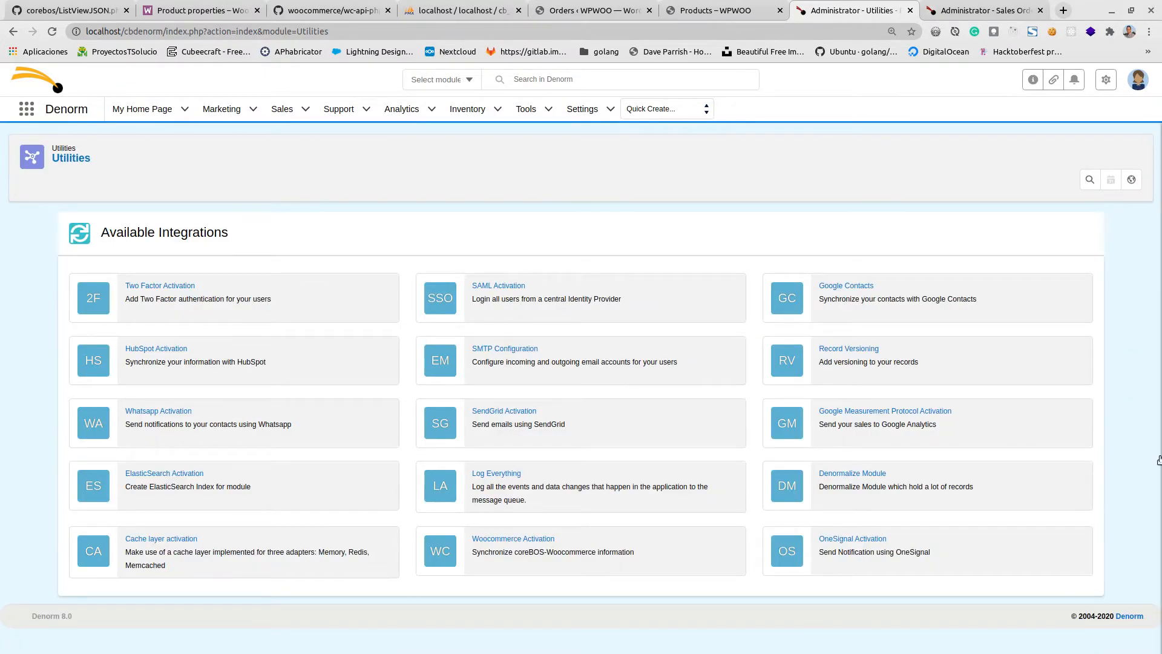
{"action": "left_click", "coordinate": [513, 539]}
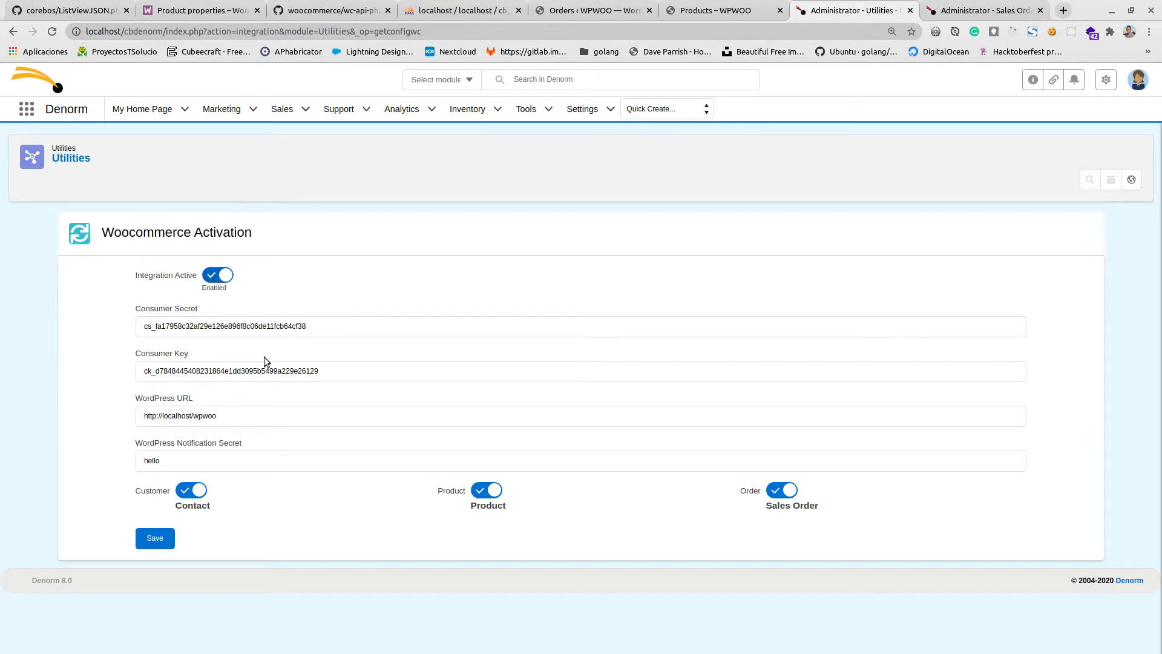
Examine the integration's consumer secret, consumer key, WordPress URL and notification secret fields, and glance at the WooCommerce admin.
{"action": "left_click", "coordinate": [185, 328]}
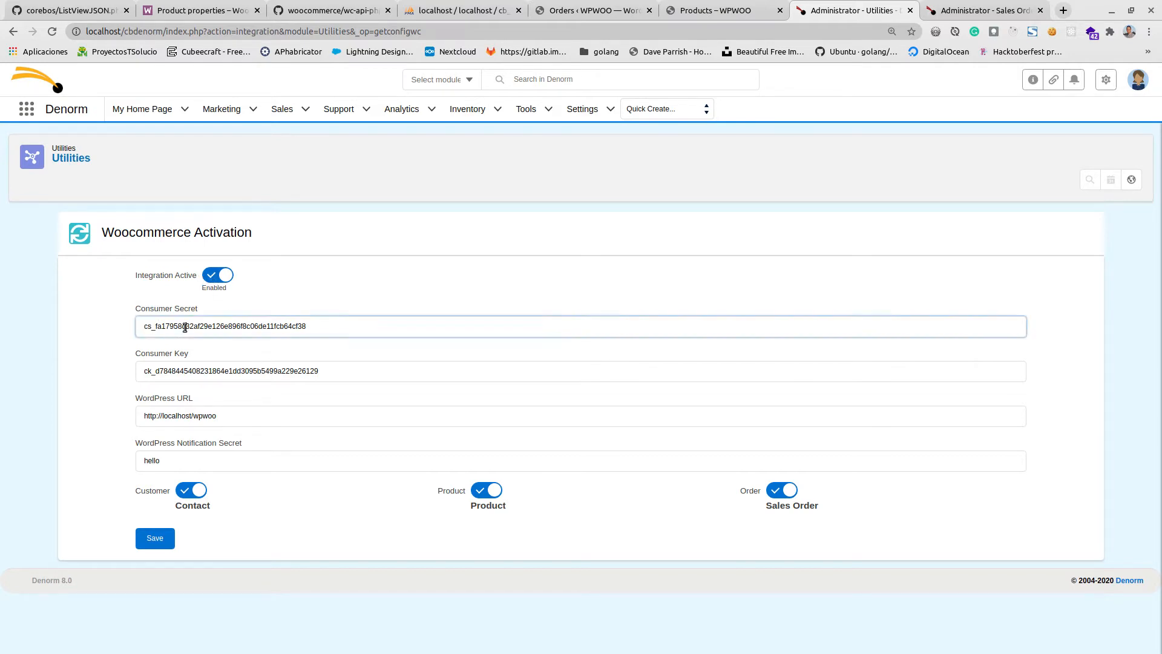
{"action": "left_click", "coordinate": [261, 371]}
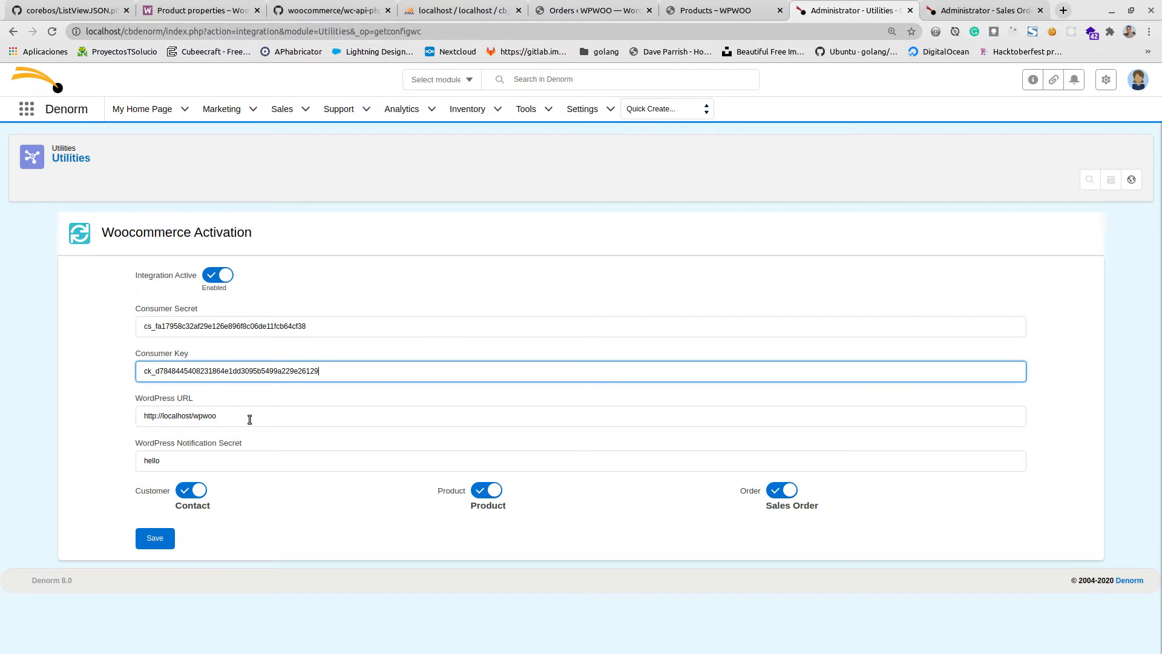
{"action": "left_click", "coordinate": [250, 418]}
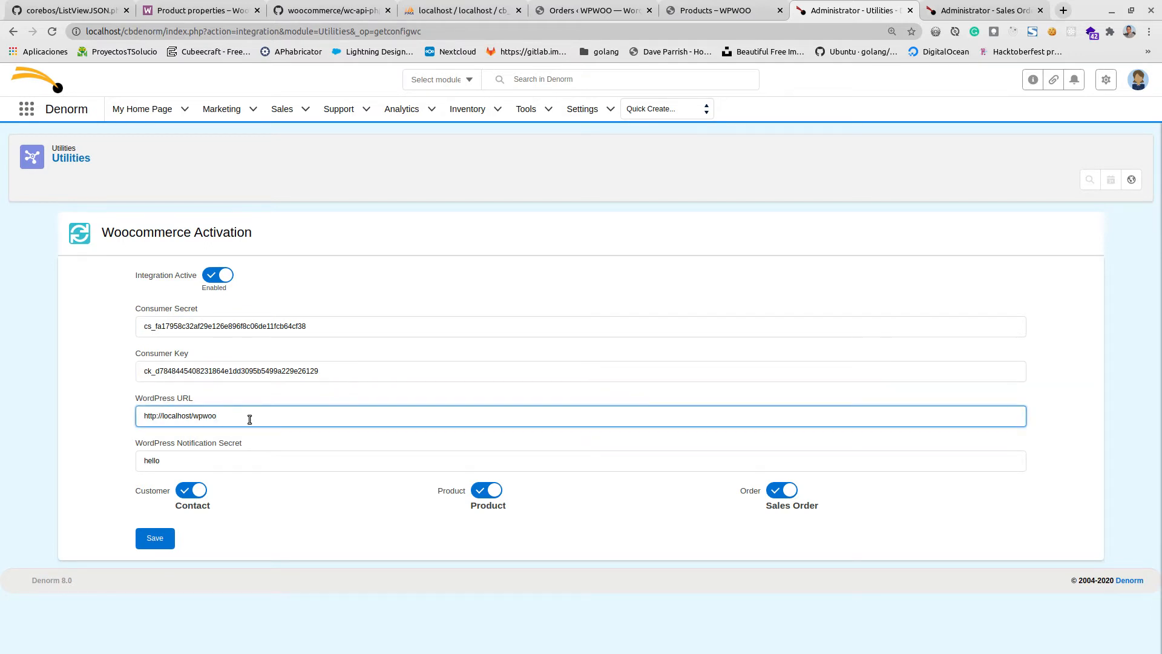
{"action": "left_click_drag", "start_coordinate": [250, 417], "coordinate": [137, 415]}
{"action": "left_click", "coordinate": [221, 464]}
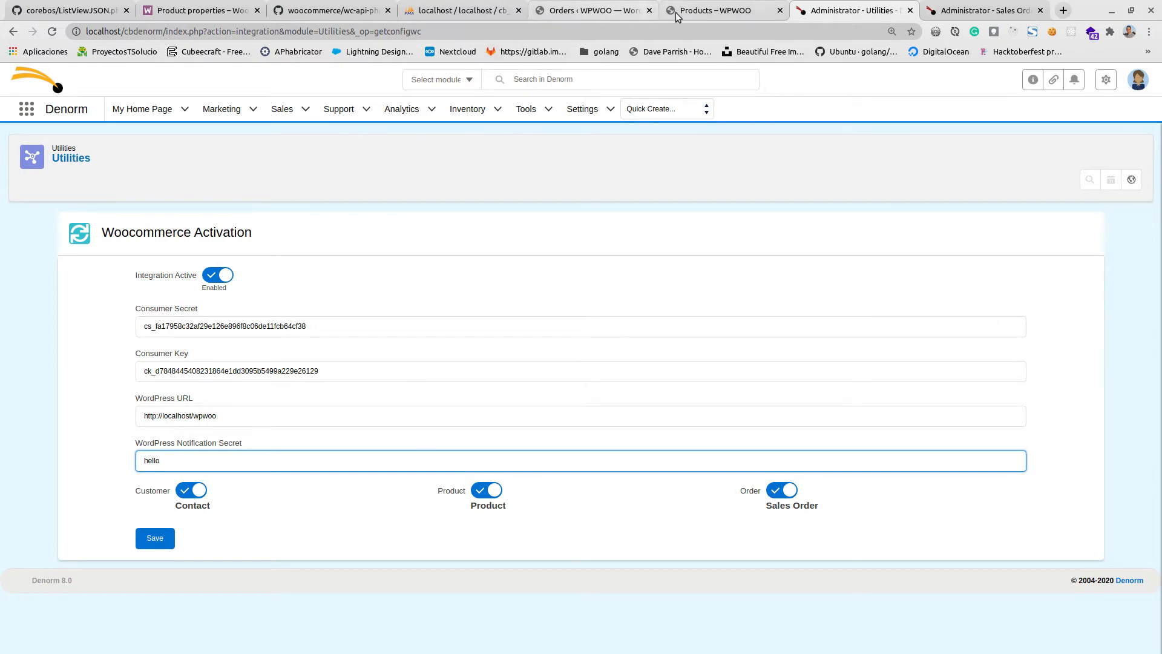
{"action": "left_click", "coordinate": [572, 12]}
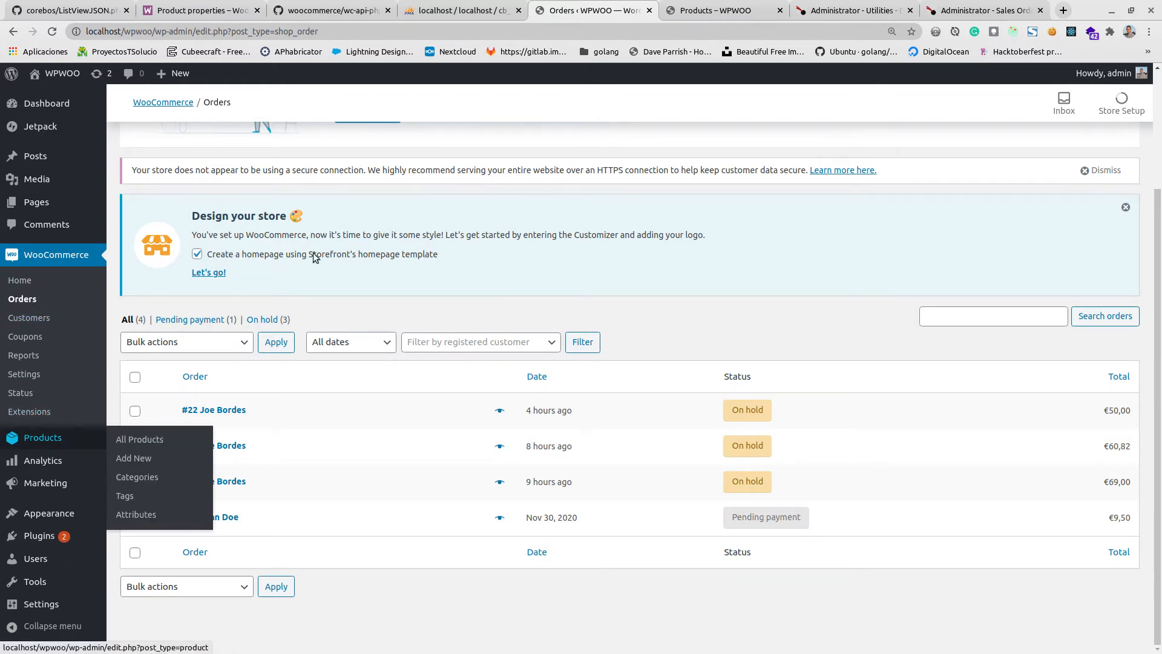
{"action": "left_click", "coordinate": [832, 10]}
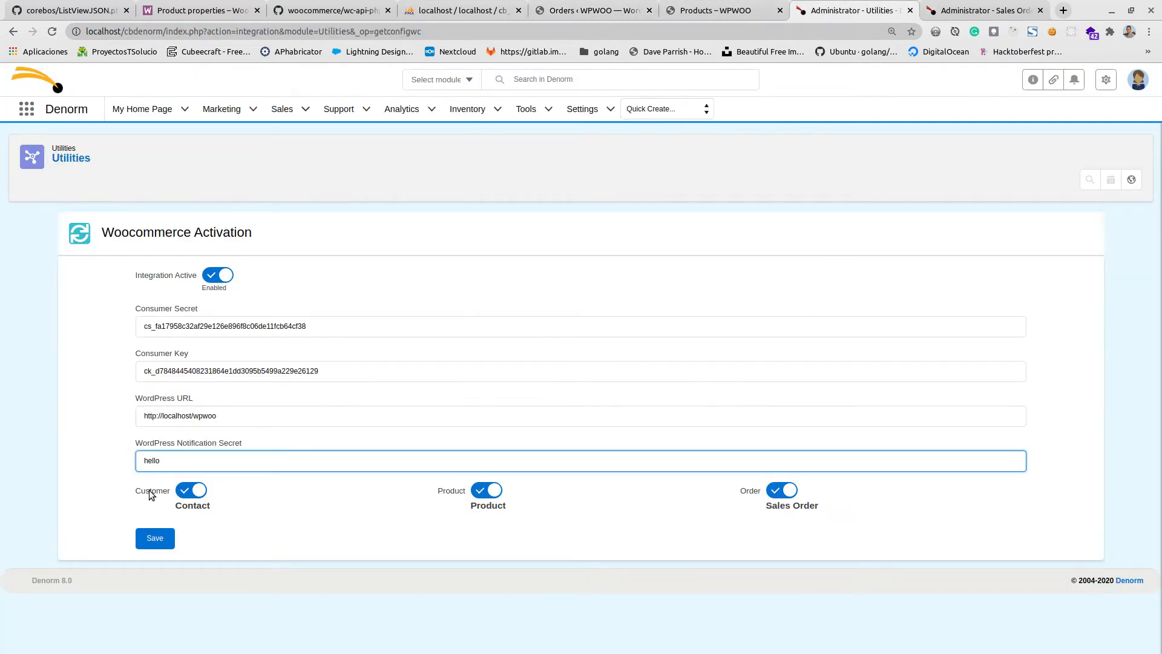
Try the Organization, Service and Invoice mappings for Customer, Product and Order, restoring Contact, Product and Sales Order.
{"action": "left_click", "coordinate": [201, 490]}
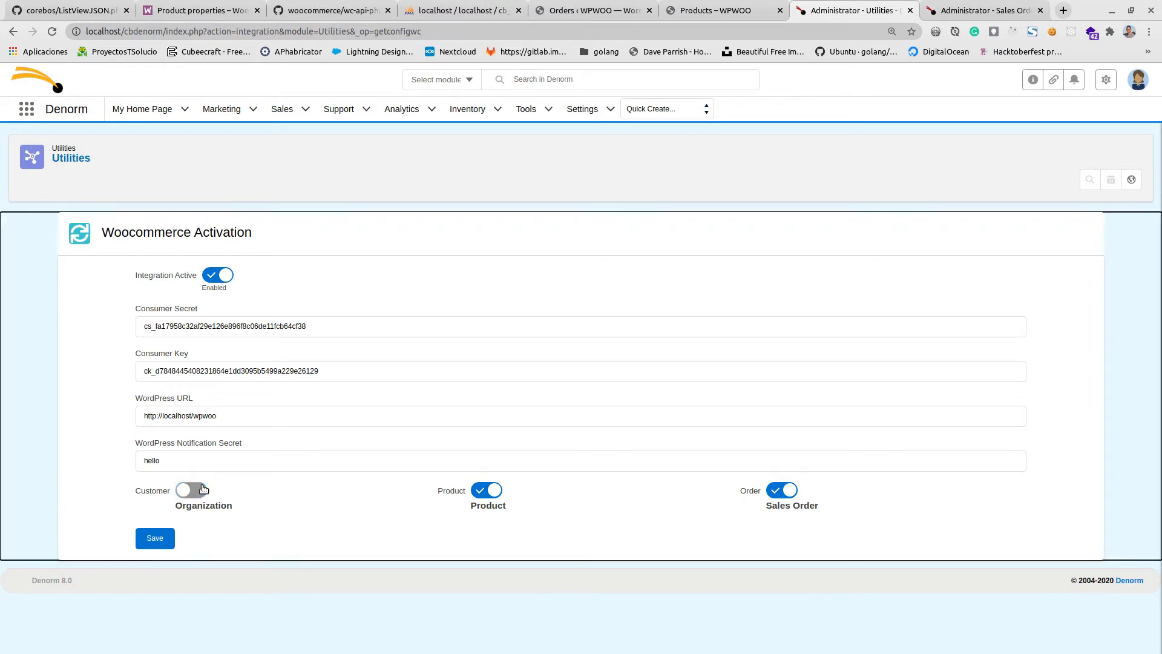
{"action": "left_click", "coordinate": [203, 489]}
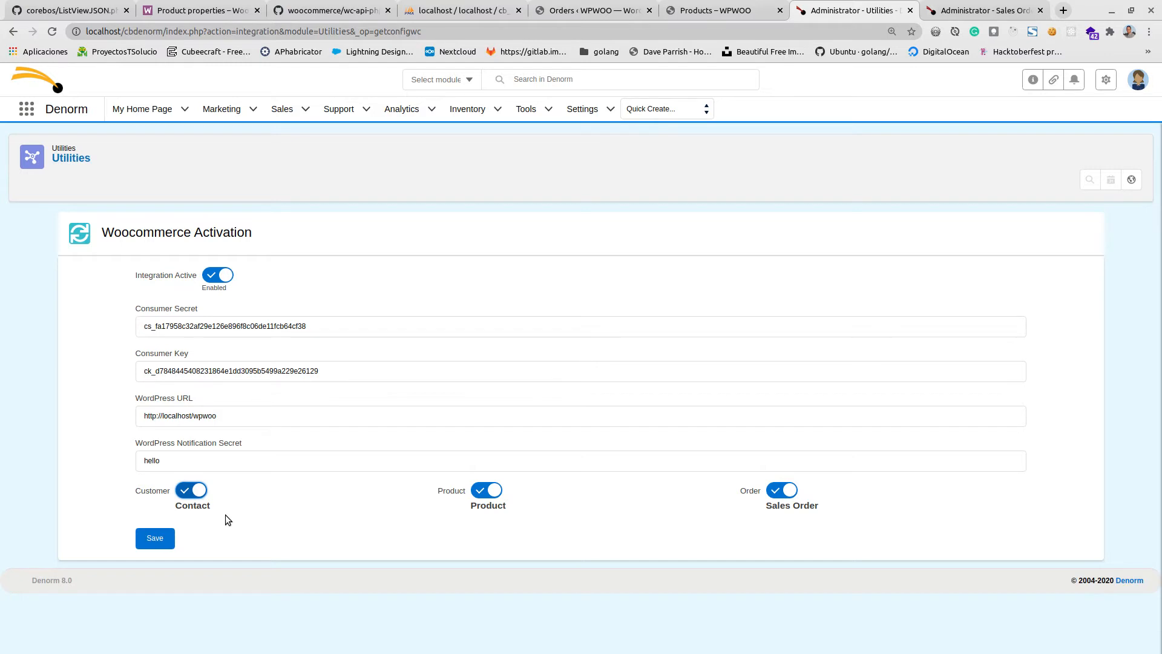
{"action": "left_click", "coordinate": [489, 498]}
{"action": "left_click", "coordinate": [495, 491]}
{"action": "left_click", "coordinate": [495, 492]}
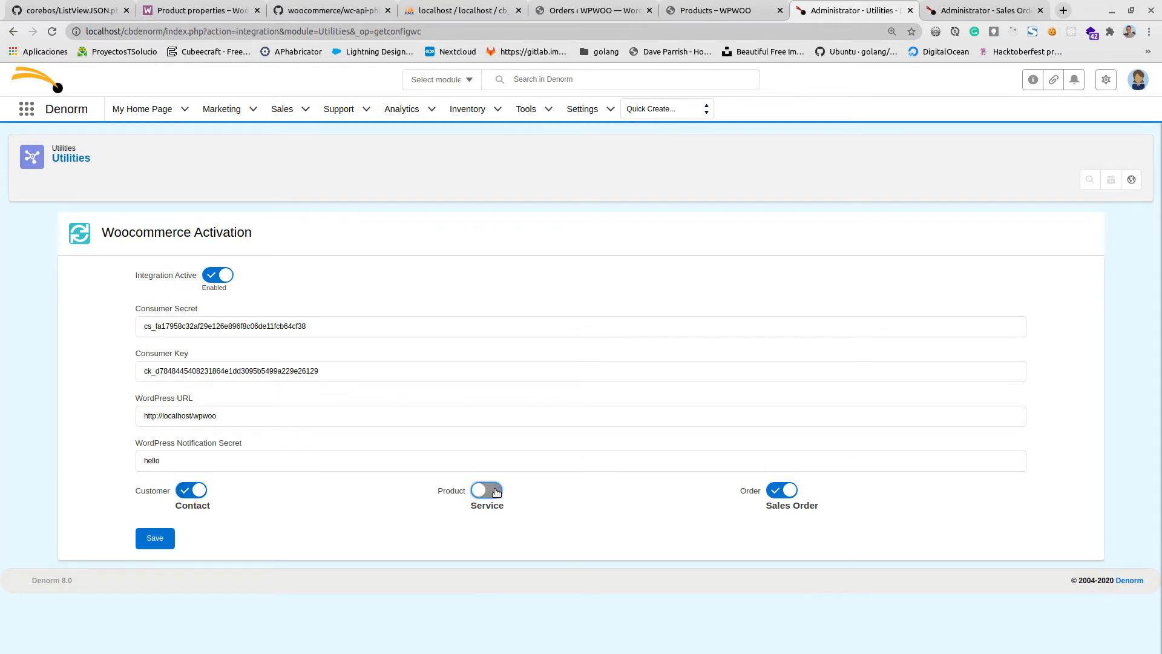
{"action": "left_click", "coordinate": [495, 492]}
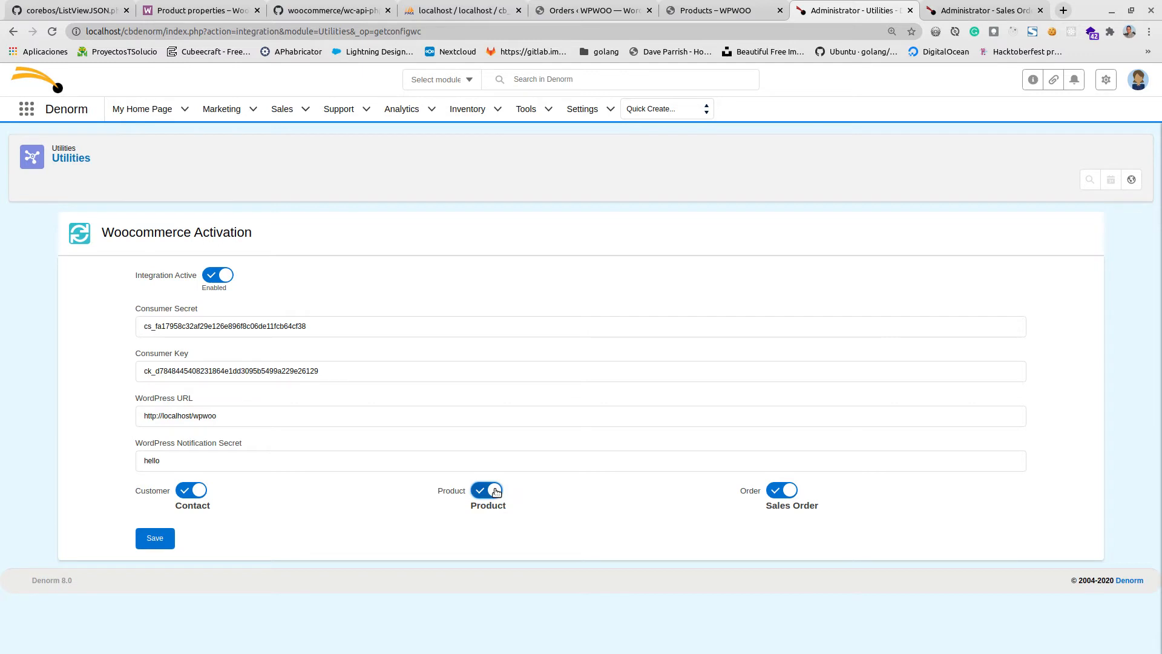
{"action": "left_click", "coordinate": [794, 496]}
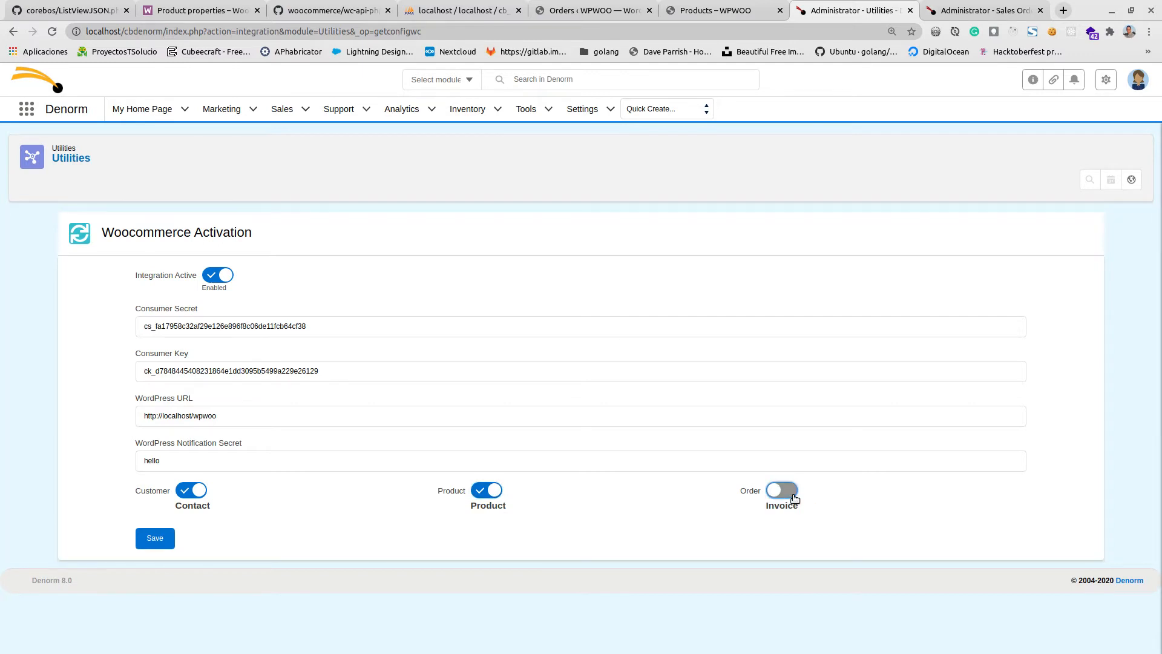
{"action": "left_click", "coordinate": [794, 498]}
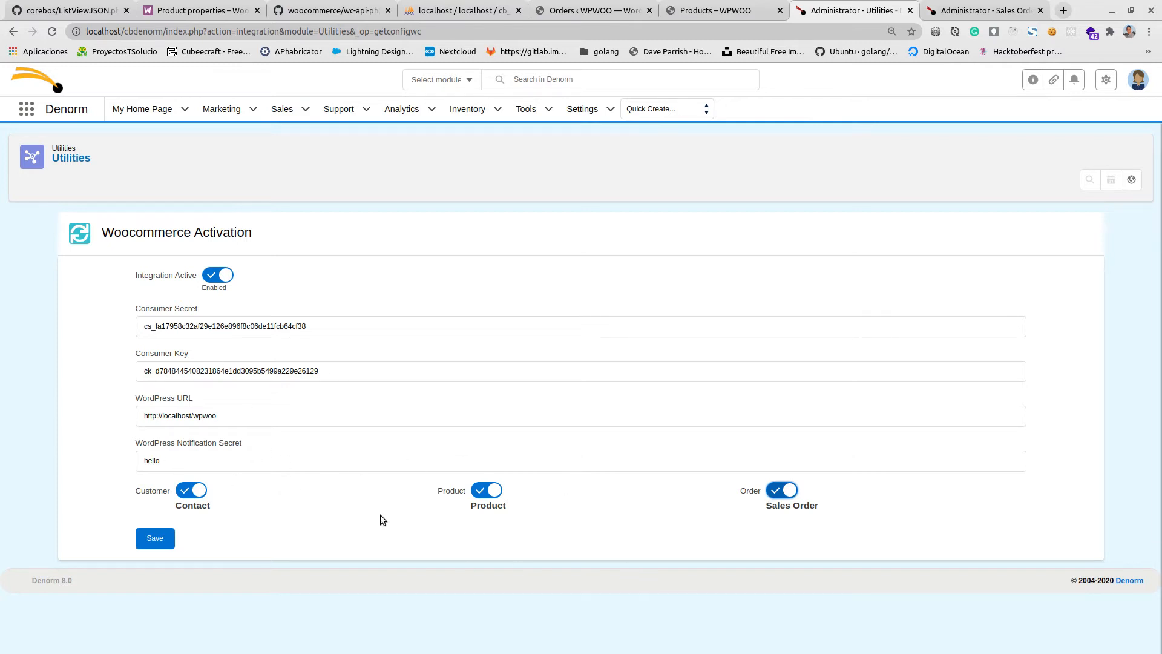
Revisit the Consumer Secret and Consumer Key fields of the Woocommerce integration.
{"action": "left_click", "coordinate": [259, 329]}
{"action": "left_click", "coordinate": [234, 371]}
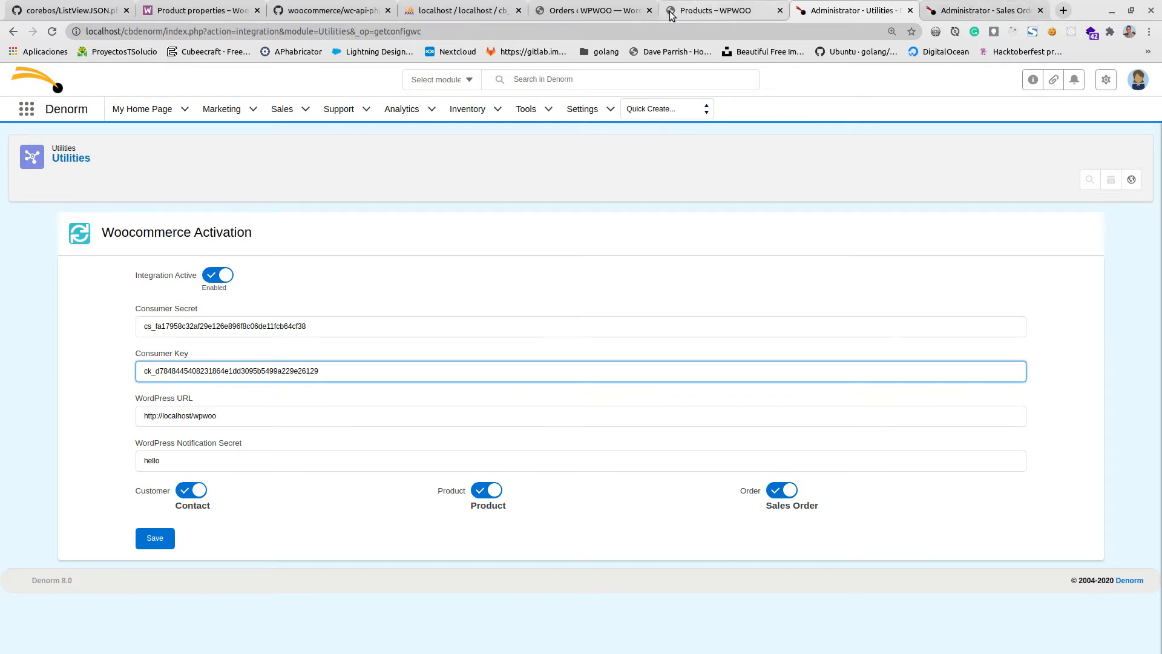
Switch to the WPWOO WordPress admin, open the WooCommerce settings and look through the general options.
{"action": "left_click", "coordinate": [579, 17]}
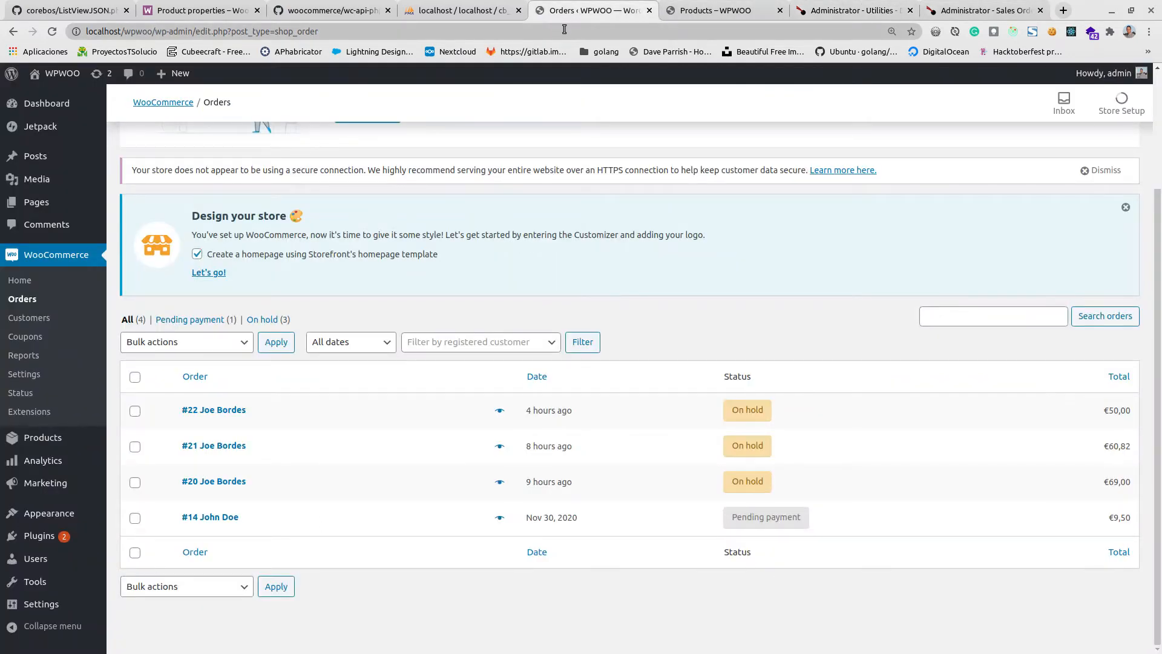
{"action": "left_click", "coordinate": [26, 380]}
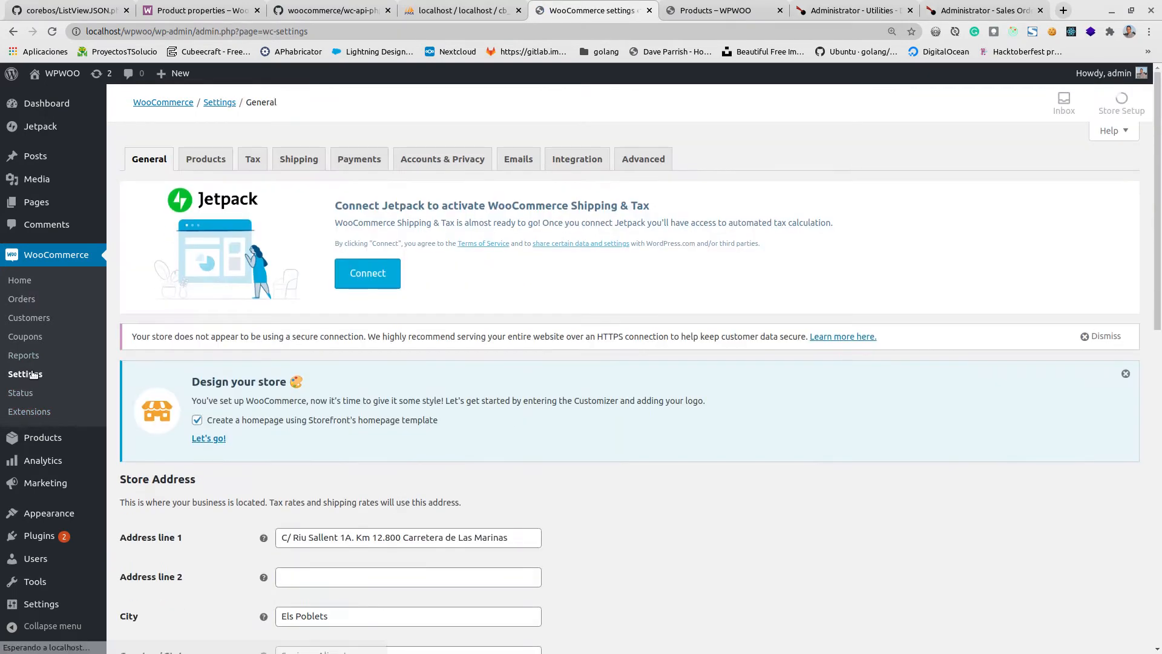
{"action": "scroll", "coordinate": [239, 357], "scroll_direction": "down", "scroll_amount": 6}
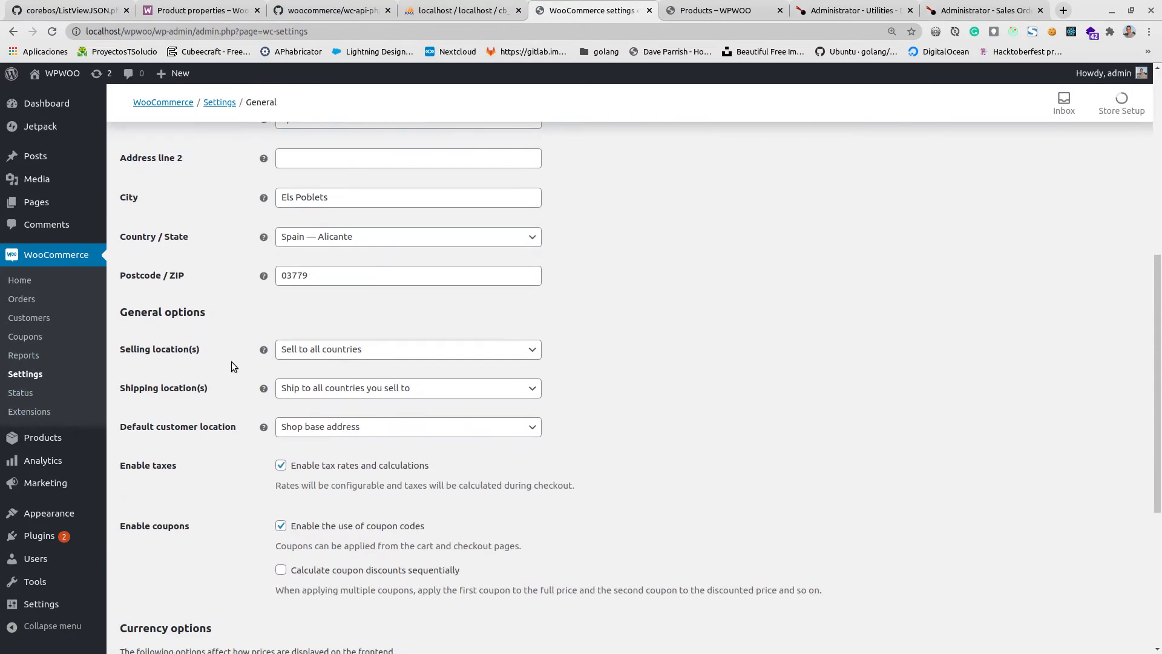
{"action": "scroll", "coordinate": [230, 362], "scroll_direction": "down", "scroll_amount": 4}
{"action": "scroll", "coordinate": [234, 355], "scroll_direction": "up", "scroll_amount": 11}
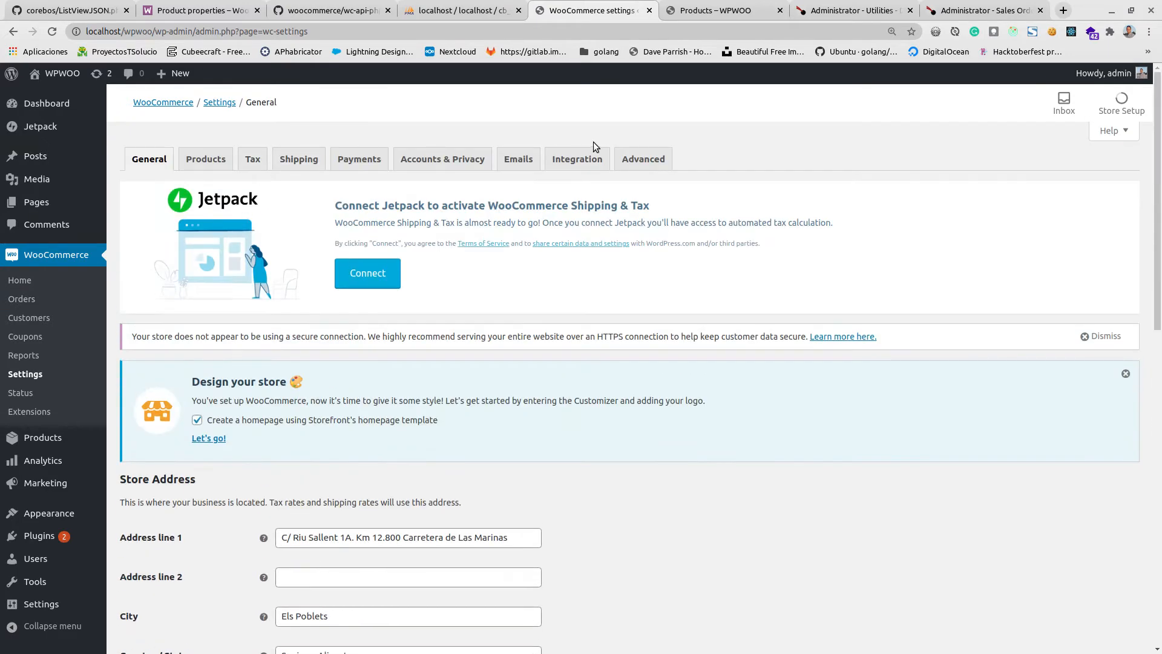
Check the Integration settings of WooCommerce, and open the REST API keys list in the Advanced settings.
{"action": "left_click", "coordinate": [577, 159]}
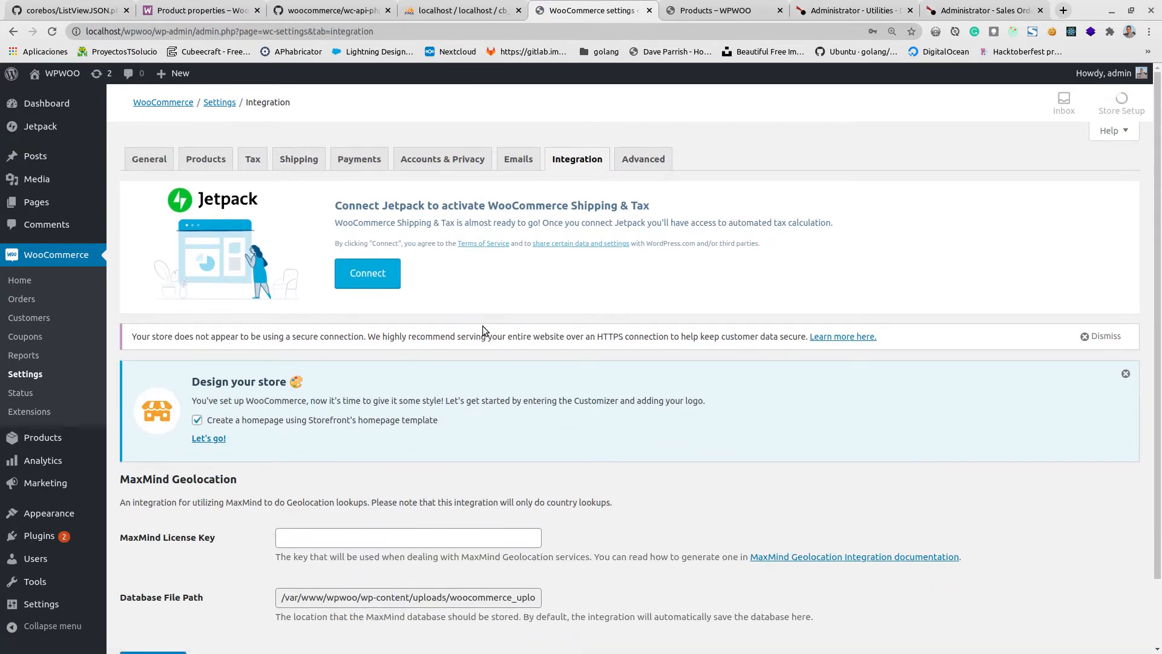
{"action": "scroll", "coordinate": [478, 341], "scroll_direction": "down", "scroll_amount": 2}
{"action": "scroll", "coordinate": [478, 341], "scroll_direction": "up", "scroll_amount": 2}
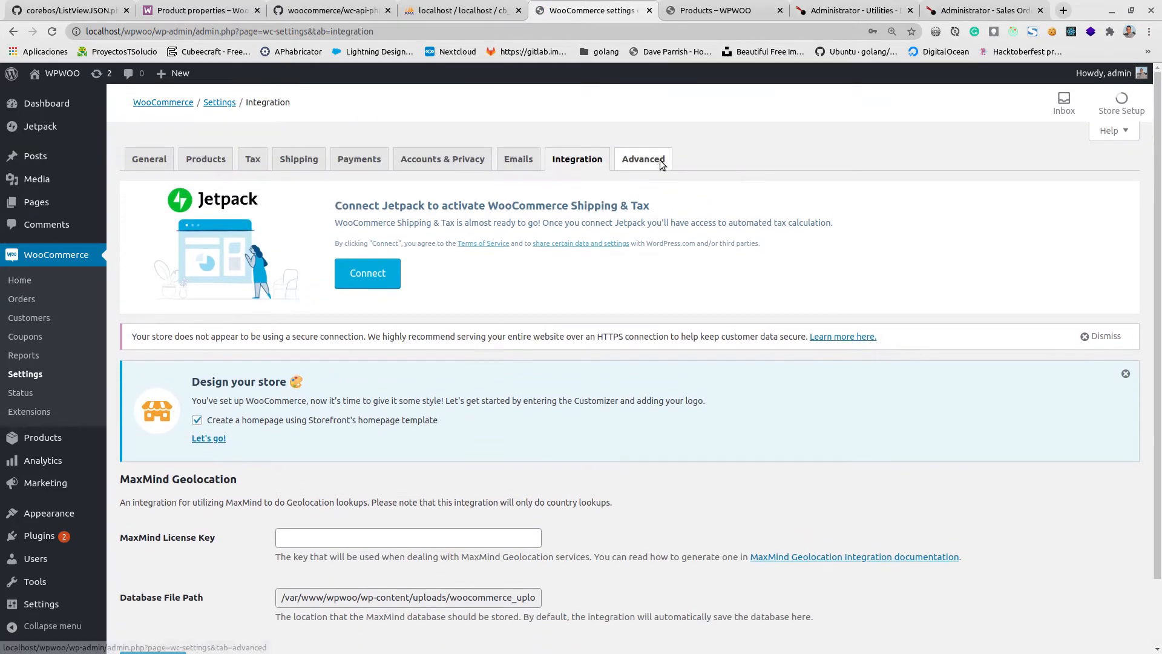
{"action": "left_click", "coordinate": [661, 165]}
{"action": "scroll", "coordinate": [184, 405], "scroll_direction": "down", "scroll_amount": 3}
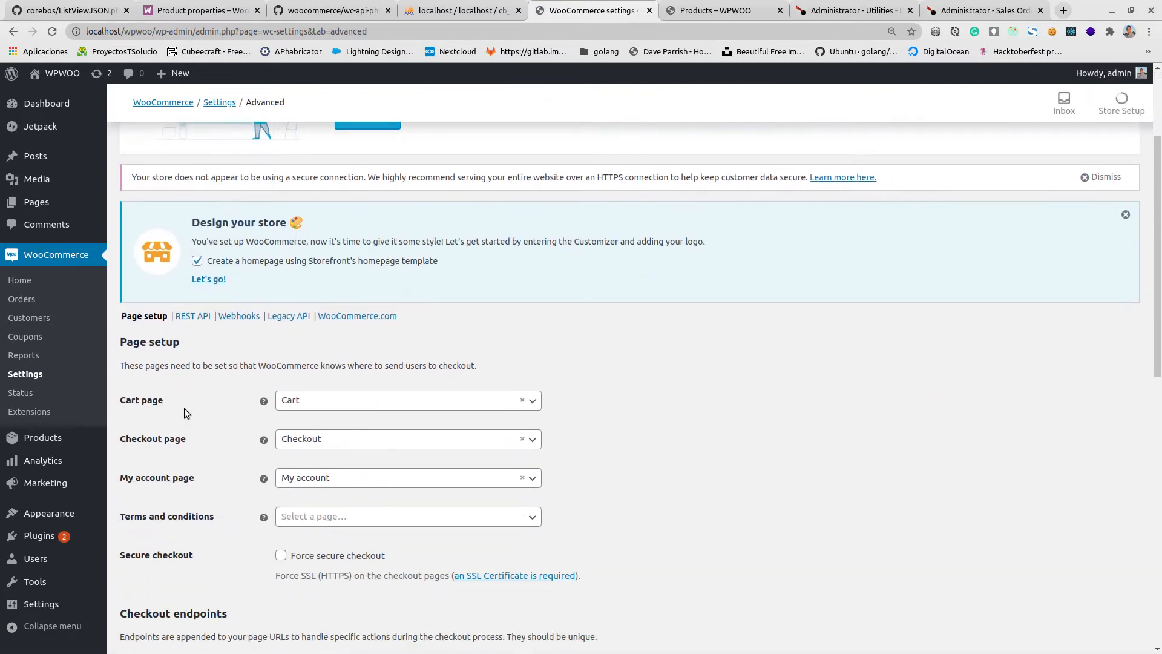
{"action": "left_click", "coordinate": [192, 315]}
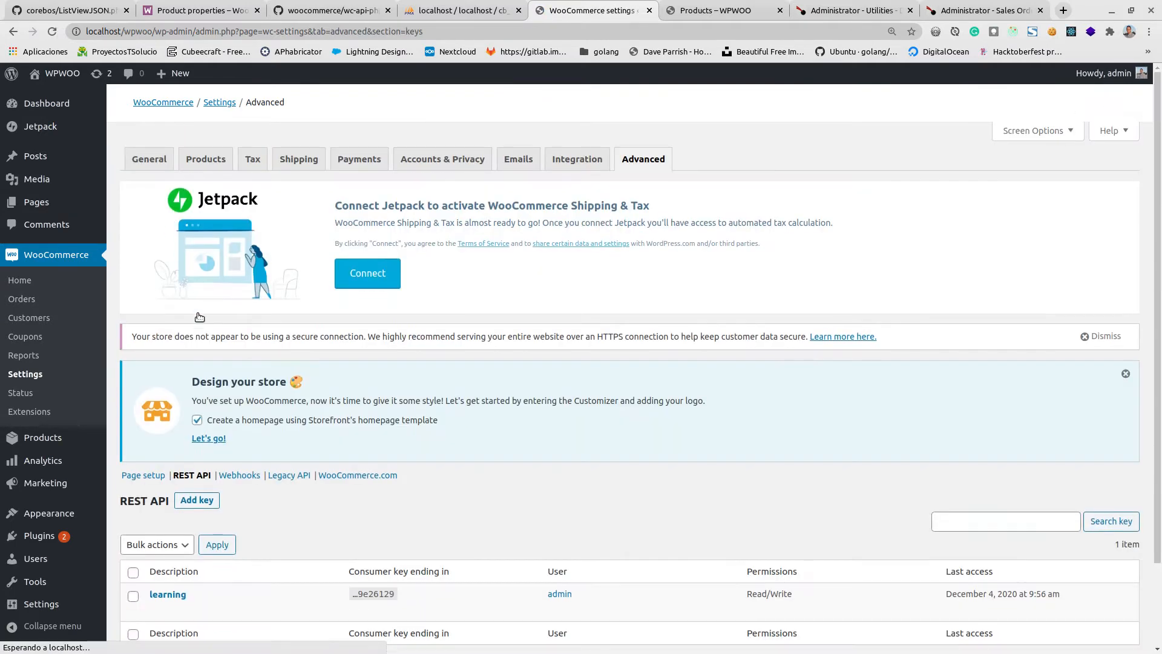
{"action": "scroll", "coordinate": [278, 423], "scroll_direction": "down", "scroll_amount": 3}
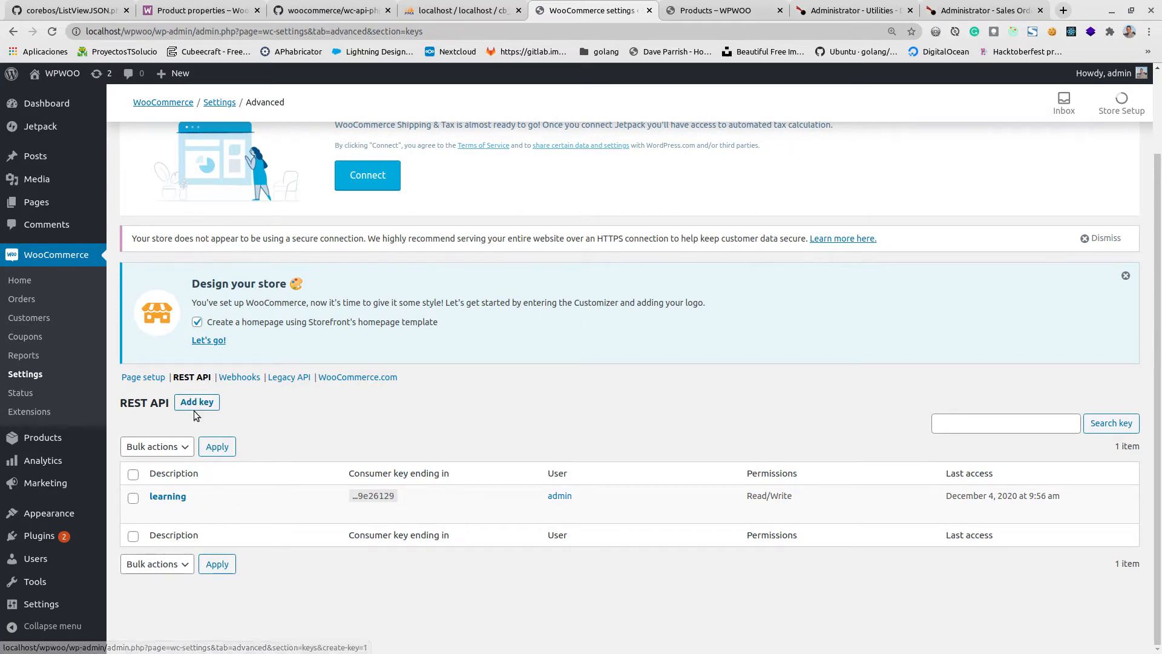
Open the REST API key "learning" and examine its User and Permissions options without changing them.
{"action": "left_click", "coordinate": [160, 498]}
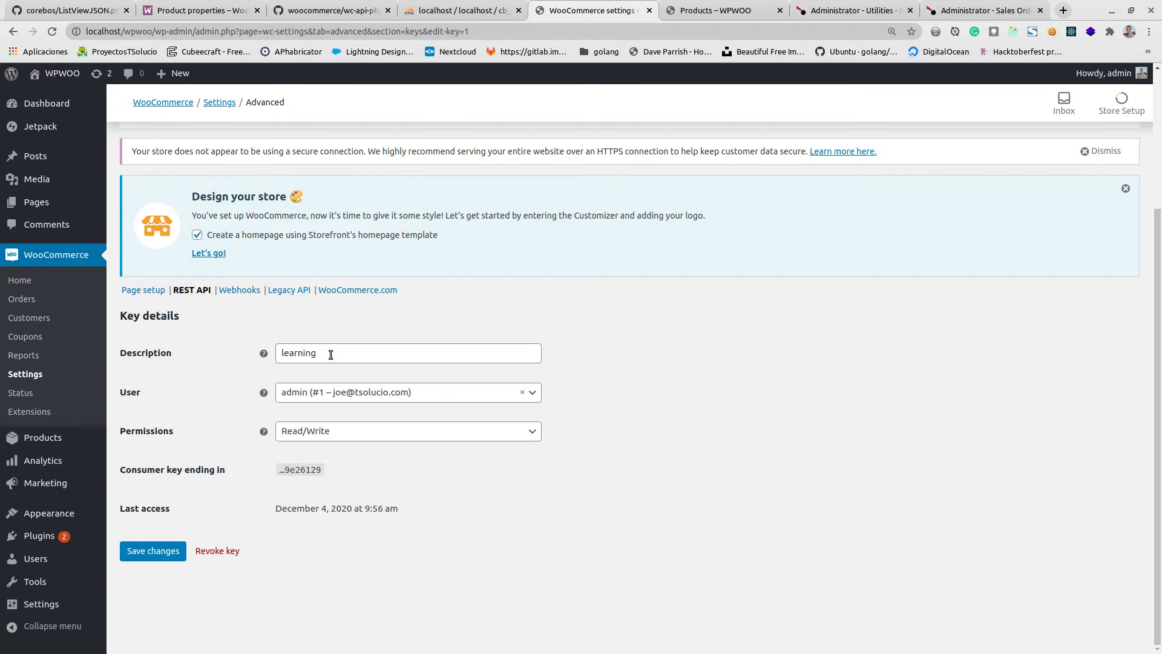
{"action": "left_click", "coordinate": [325, 400]}
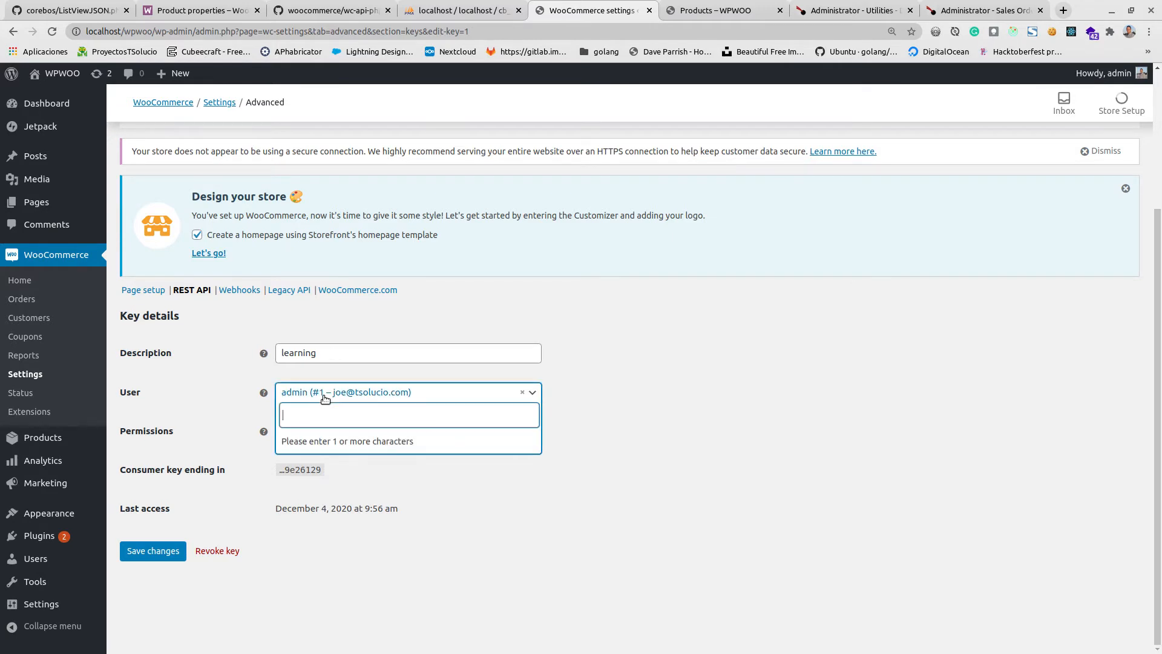
{"action": "left_click", "coordinate": [325, 400]}
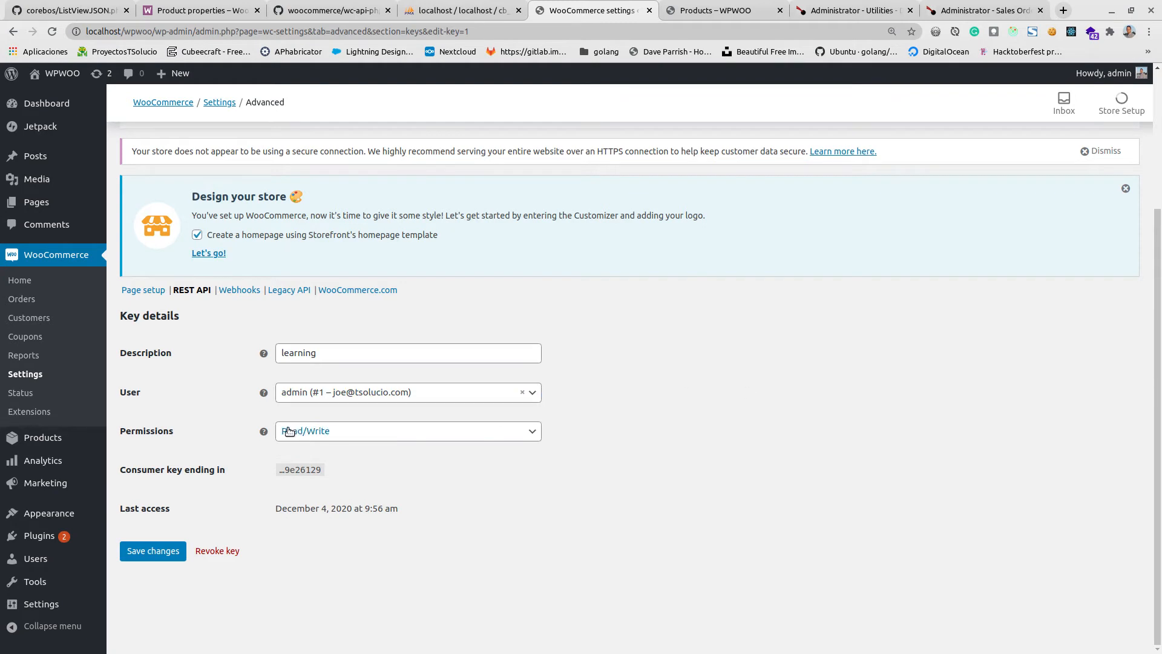
{"action": "left_click", "coordinate": [343, 435]}
{"action": "left_click", "coordinate": [344, 436]}
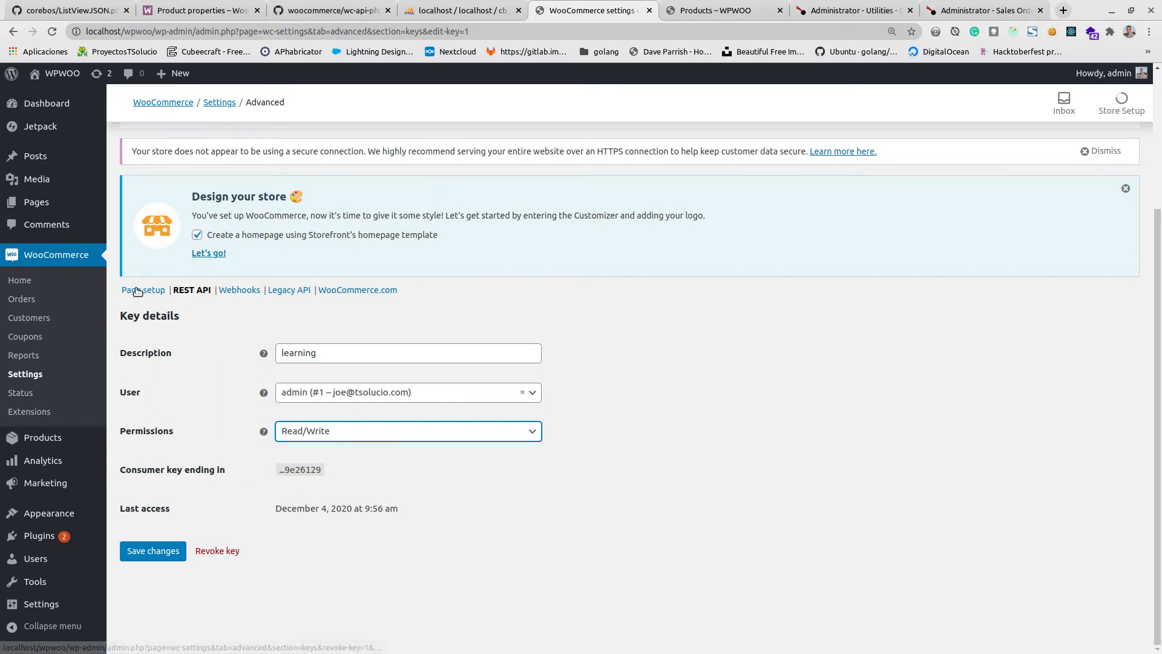
Return to the REST API list and generate a new key with the description "video" and Read permission for the admin user.
{"action": "left_click", "coordinate": [191, 290]}
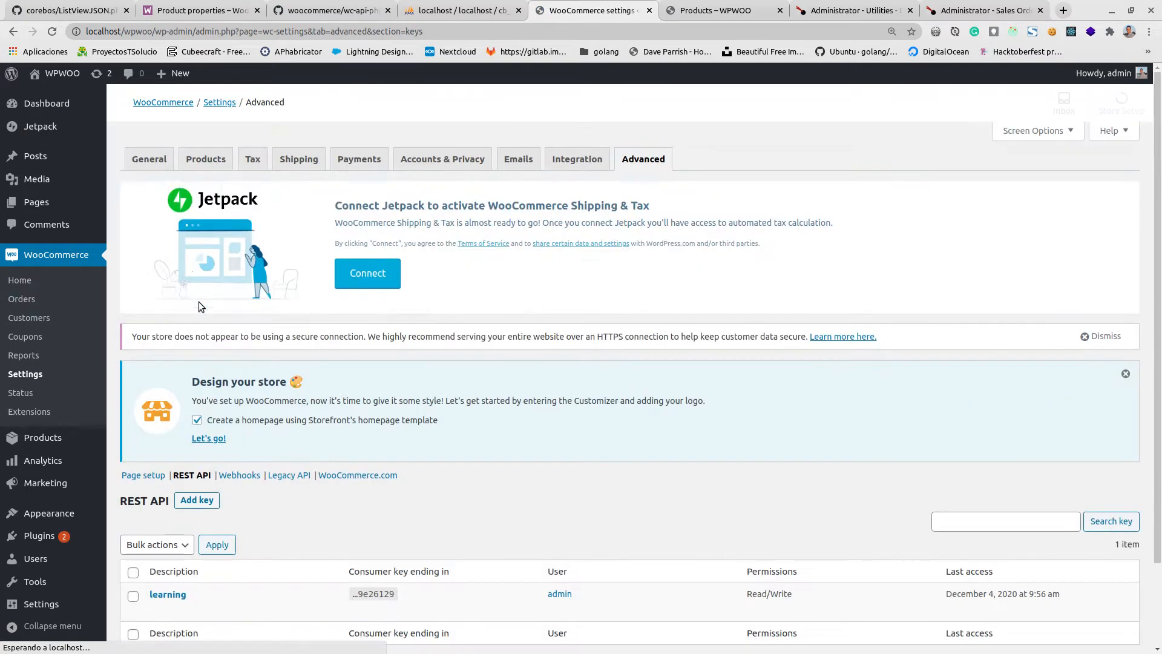
{"action": "left_click", "coordinate": [209, 503]}
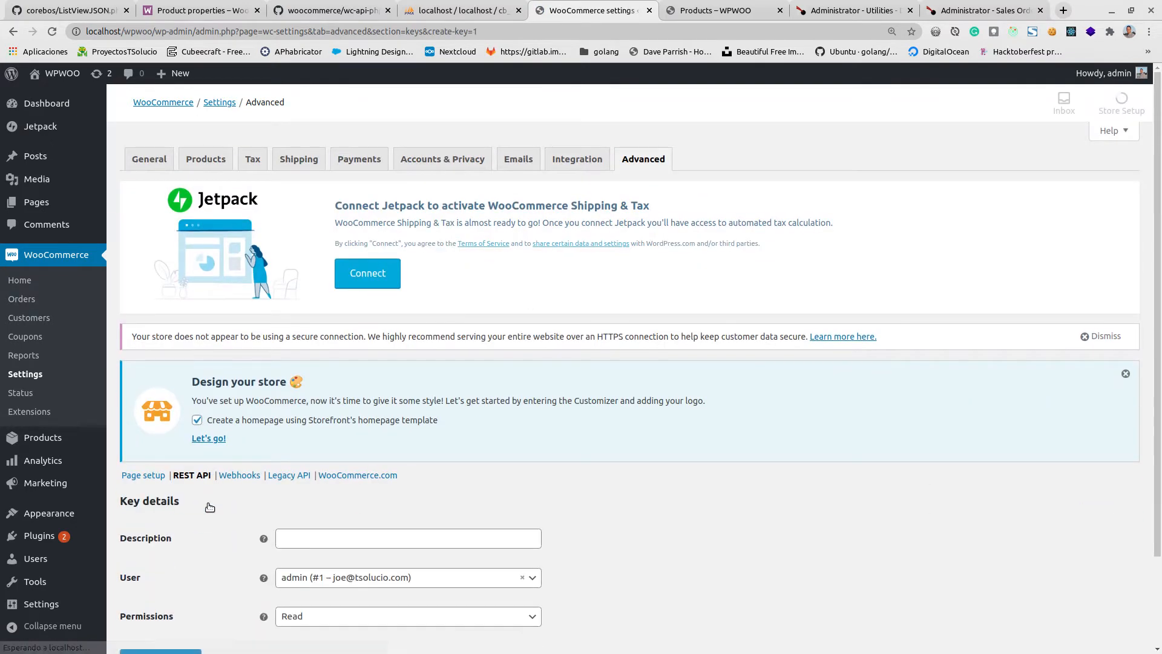
{"action": "scroll", "coordinate": [646, 492], "scroll_direction": "down", "scroll_amount": 2}
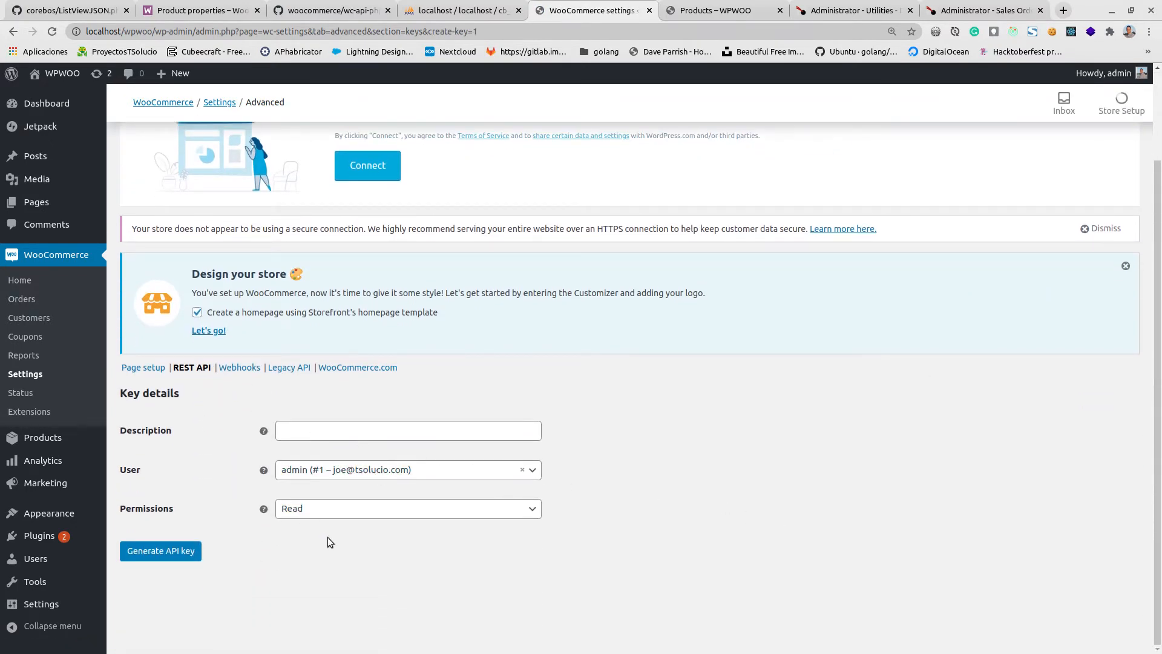
{"action": "left_click", "coordinate": [340, 435]}
{"action": "type", "text": "video"}
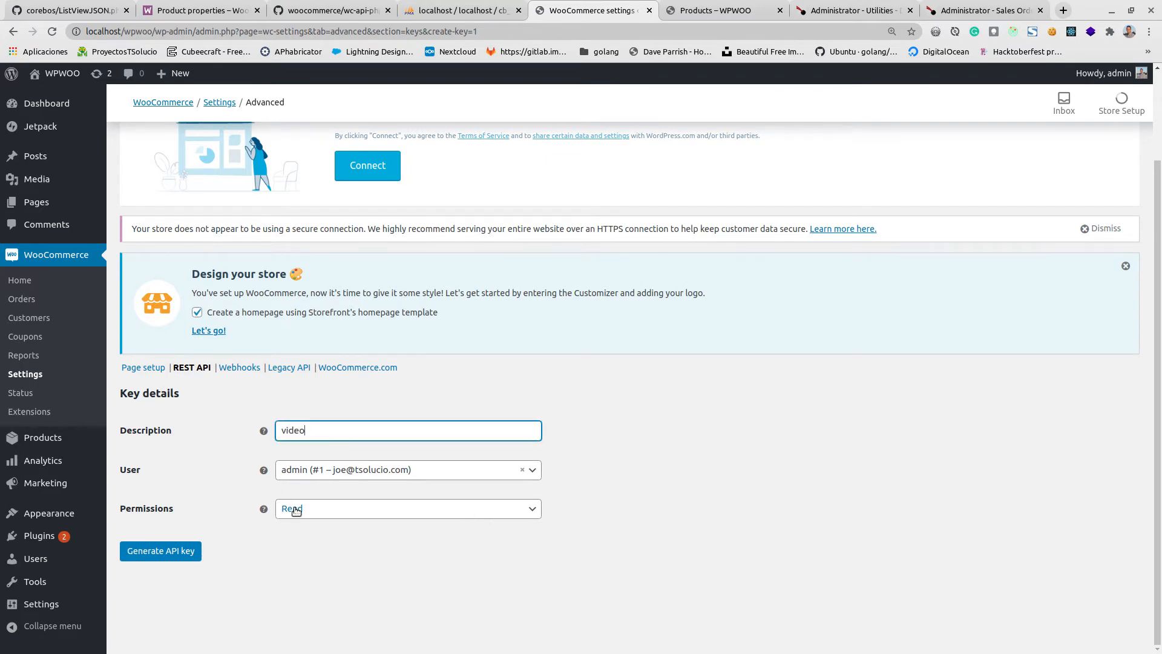
{"action": "left_click", "coordinate": [170, 555]}
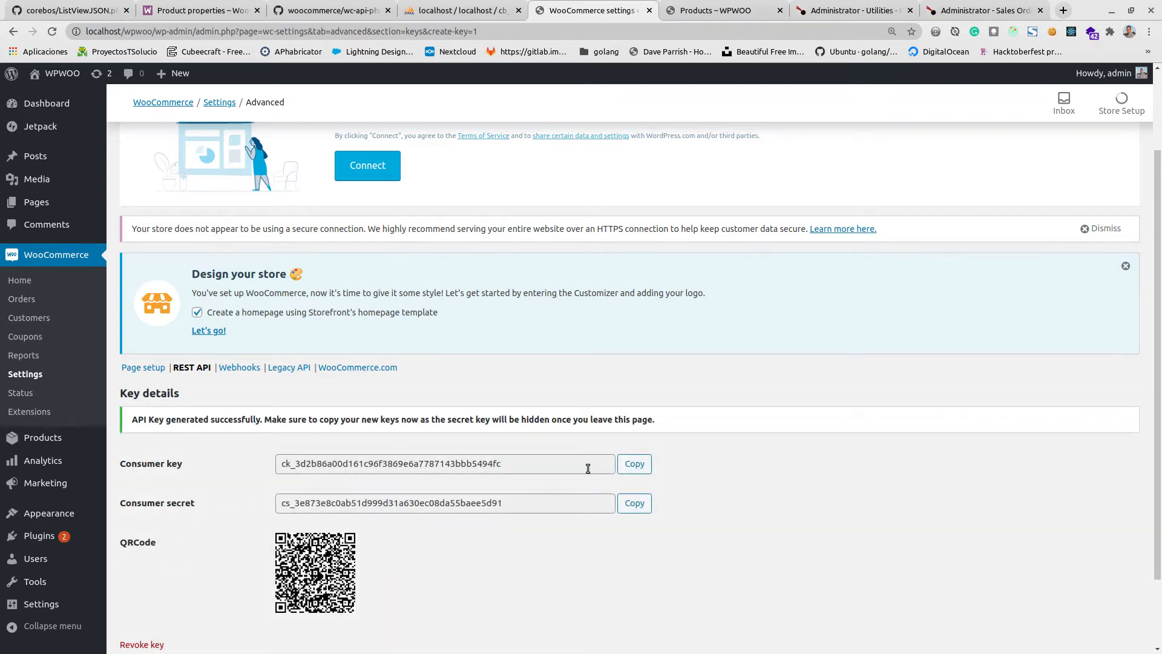
{"action": "scroll", "coordinate": [418, 479], "scroll_direction": "down", "scroll_amount": 2}
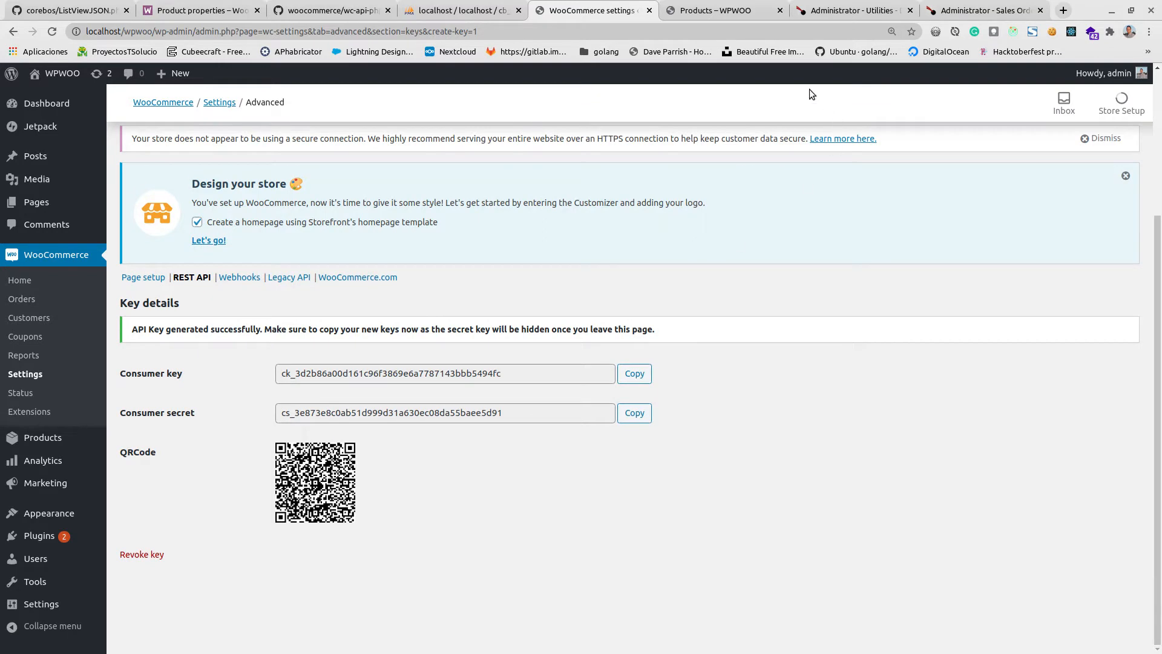
Revisit coreBOS's WordPress Notification Secret field, and open the Webhooks list in the Advanced settings of the WooCommerce admin.
{"action": "left_click", "coordinate": [847, 11]}
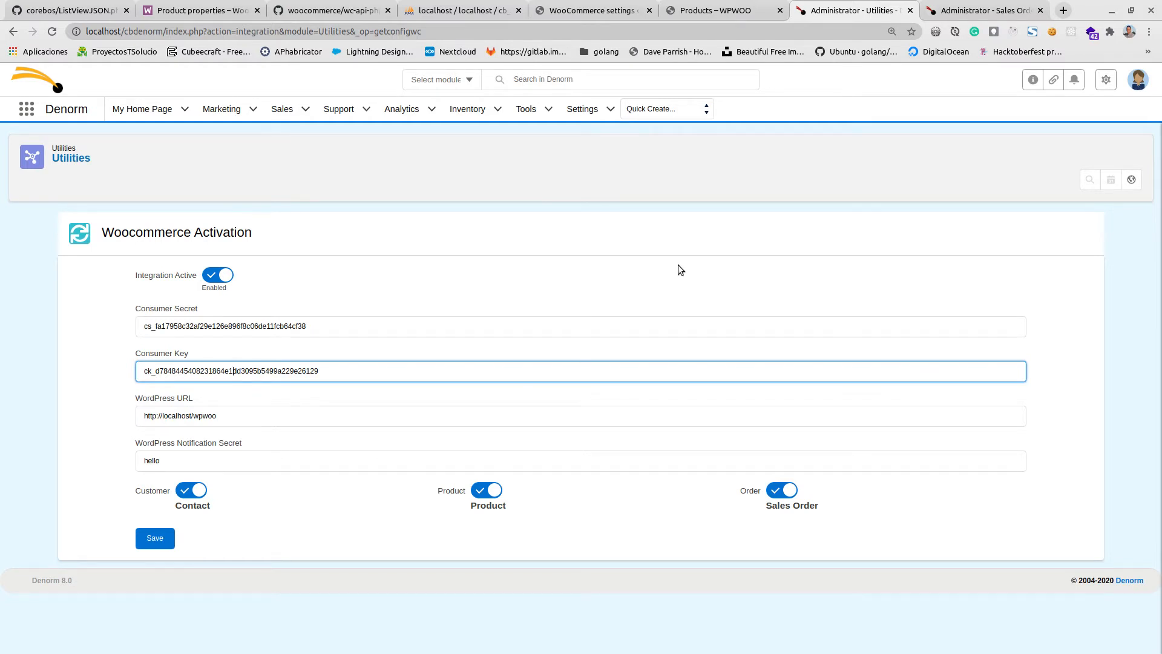
{"action": "left_click", "coordinate": [236, 469]}
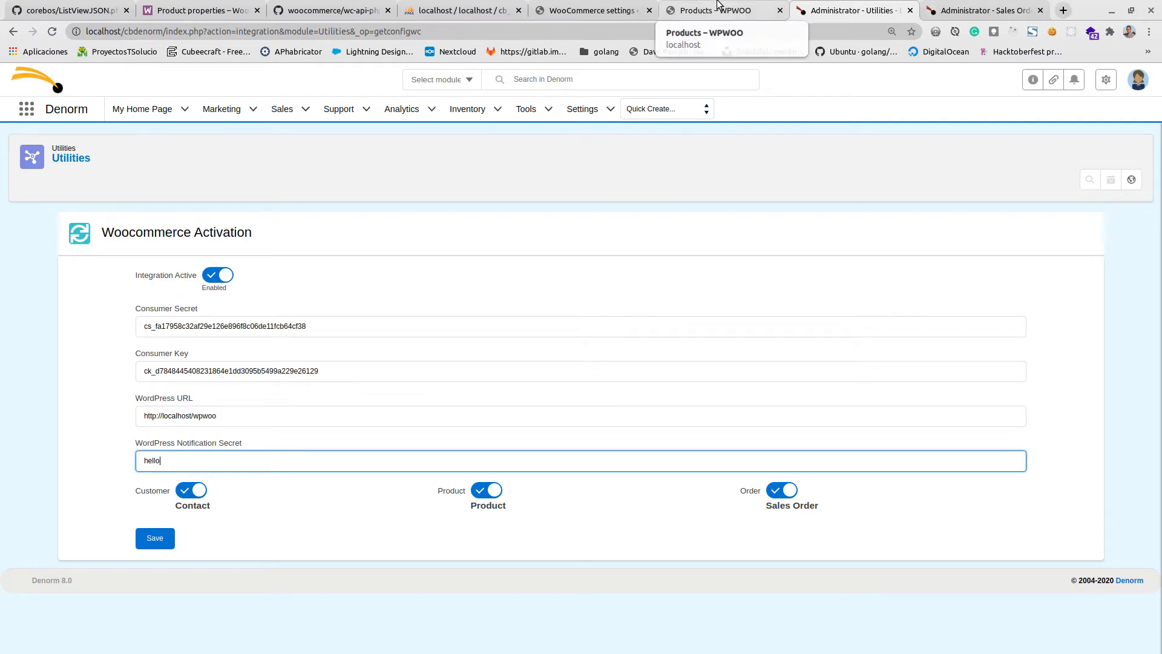
{"action": "left_click", "coordinate": [565, 7]}
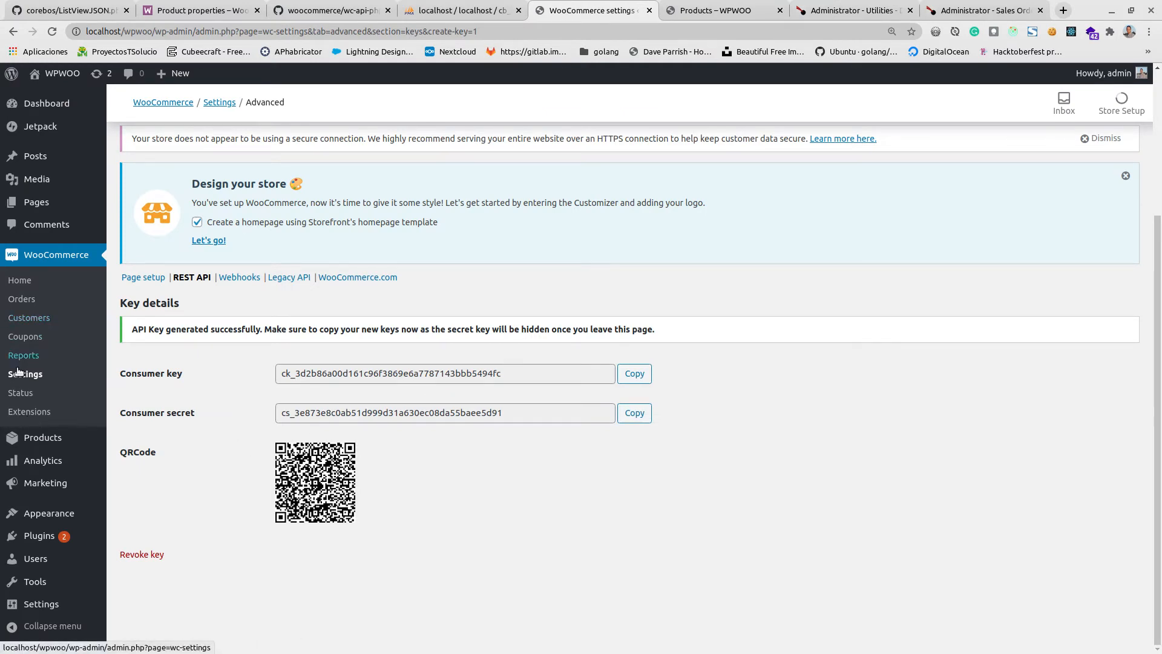
{"action": "scroll", "coordinate": [435, 319], "scroll_direction": "up", "scroll_amount": 3}
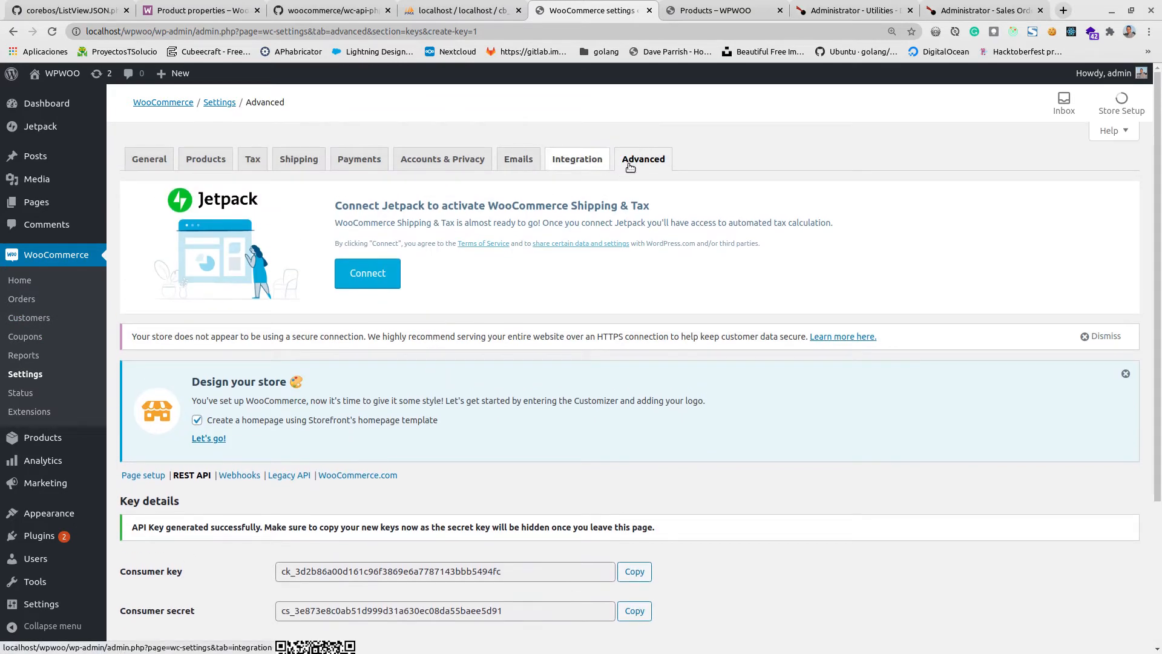
{"action": "left_click", "coordinate": [636, 167]}
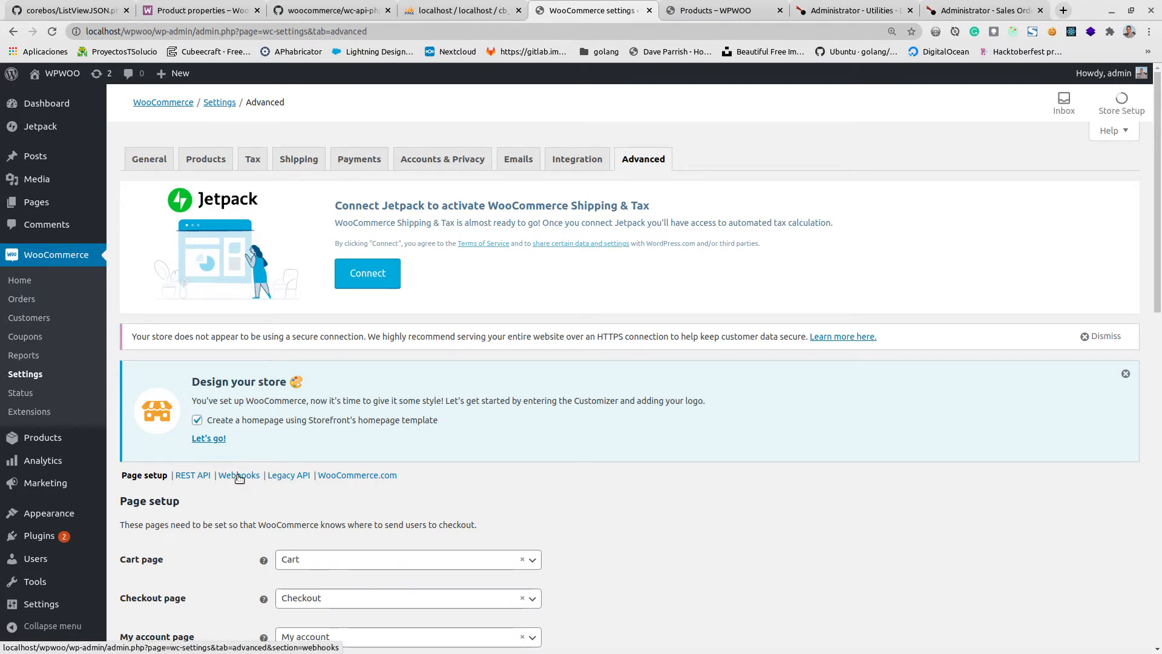
{"action": "left_click", "coordinate": [238, 475]}
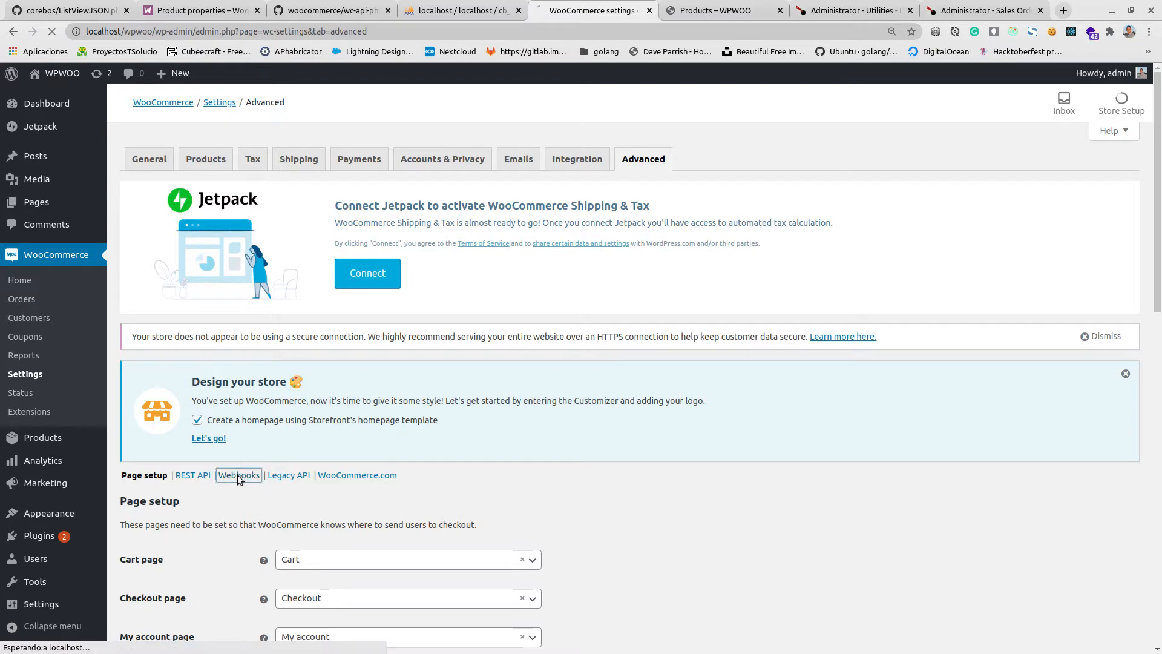
{"action": "scroll", "coordinate": [237, 475], "scroll_direction": "down", "scroll_amount": 5}
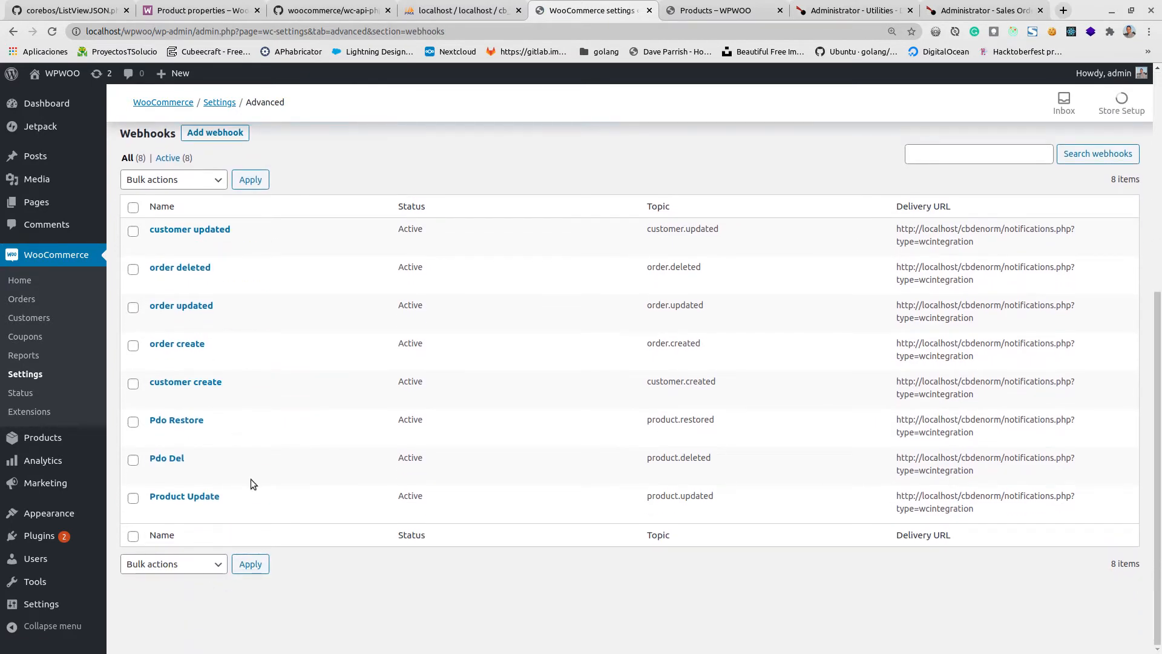
Look at a blank new webhook form, return to the webhooks list and review the existing webhooks' topics and delivery URLs.
{"action": "scroll", "coordinate": [251, 478], "scroll_direction": "up", "scroll_amount": 5}
{"action": "left_click", "coordinate": [221, 294]}
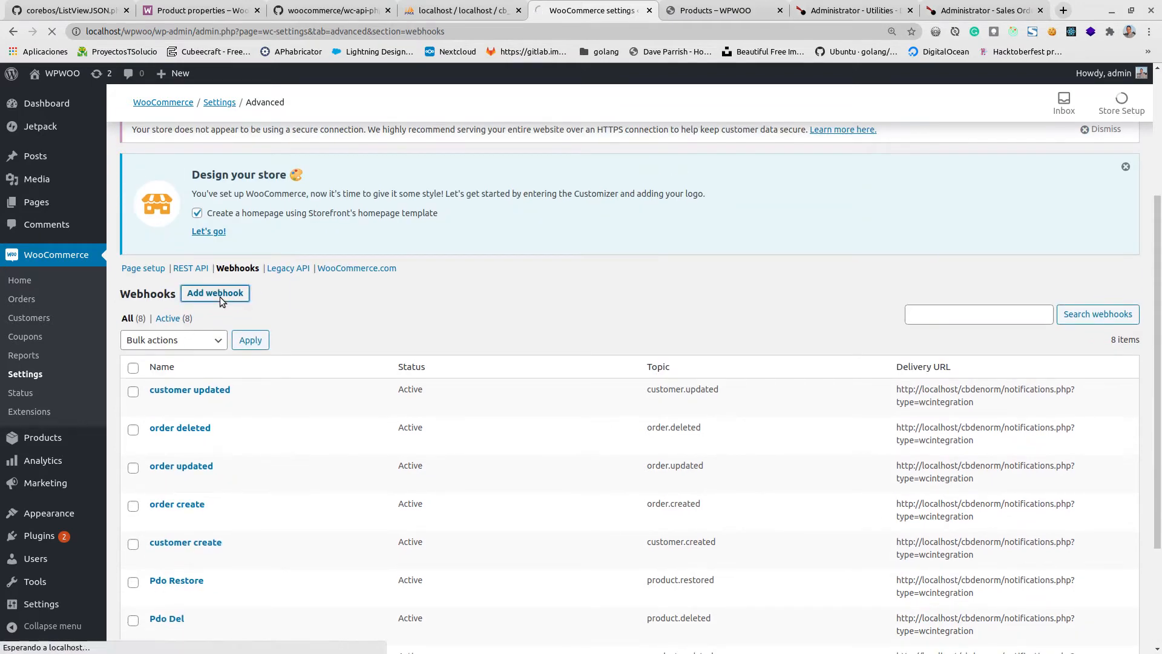
{"action": "scroll", "coordinate": [260, 363], "scroll_direction": "down", "scroll_amount": 3}
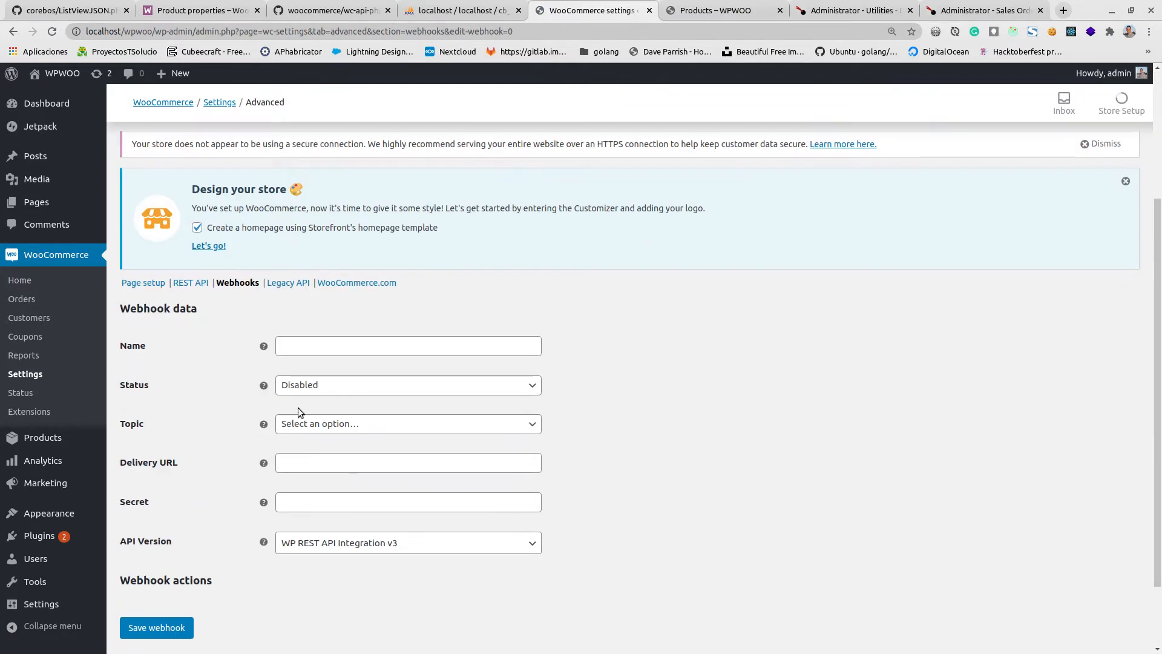
{"action": "left_click", "coordinate": [358, 342]}
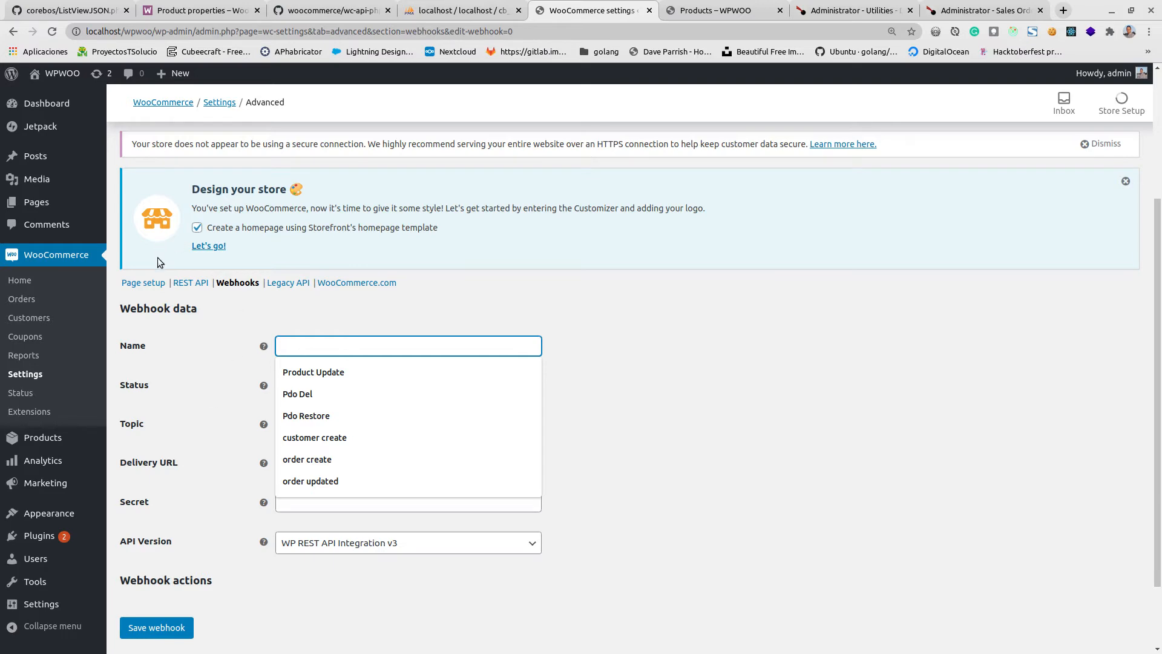
{"action": "left_click", "coordinate": [228, 283]}
{"action": "scroll", "coordinate": [201, 515], "scroll_direction": "down", "scroll_amount": 5}
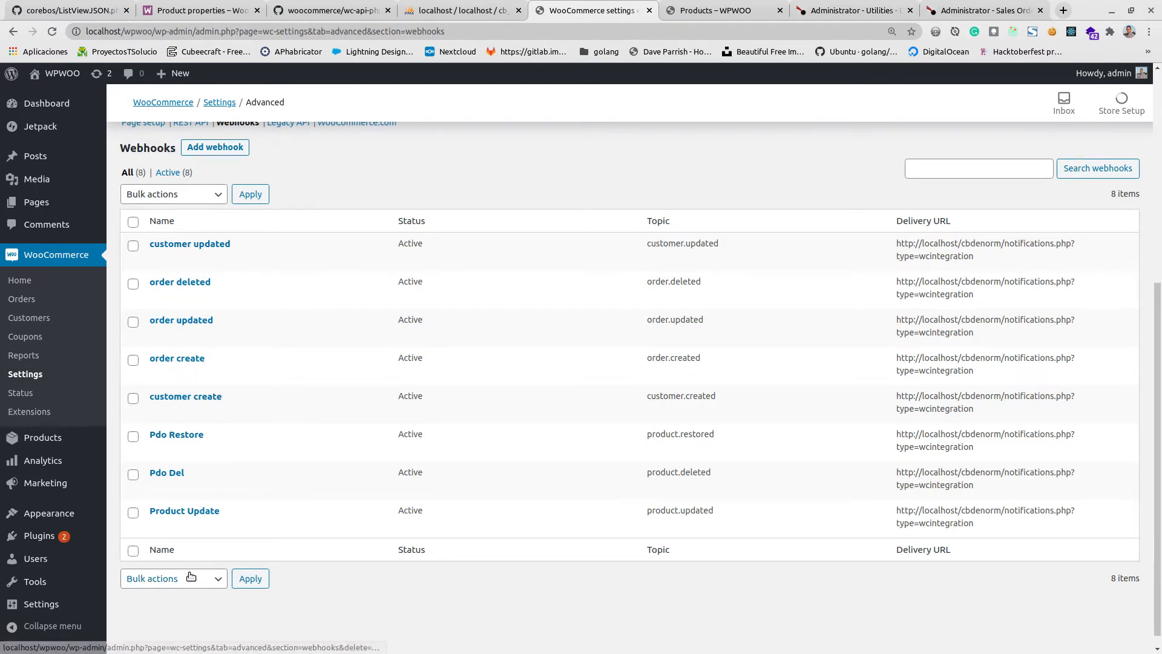
{"action": "scroll", "coordinate": [277, 366], "scroll_direction": "up", "scroll_amount": 5}
{"action": "scroll", "coordinate": [218, 288], "scroll_direction": "down", "scroll_amount": 3}
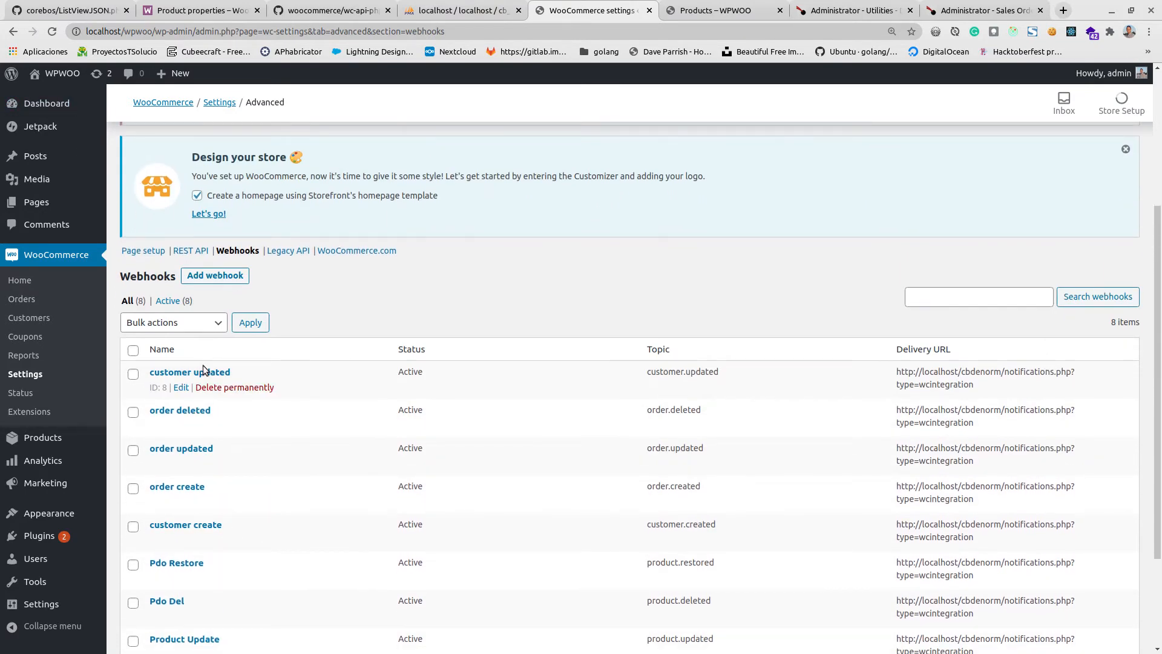
Inspect the delivery URL and secret settings of the "customer updated" webhook, and return to the webhooks list.
{"action": "left_click", "coordinate": [205, 373]}
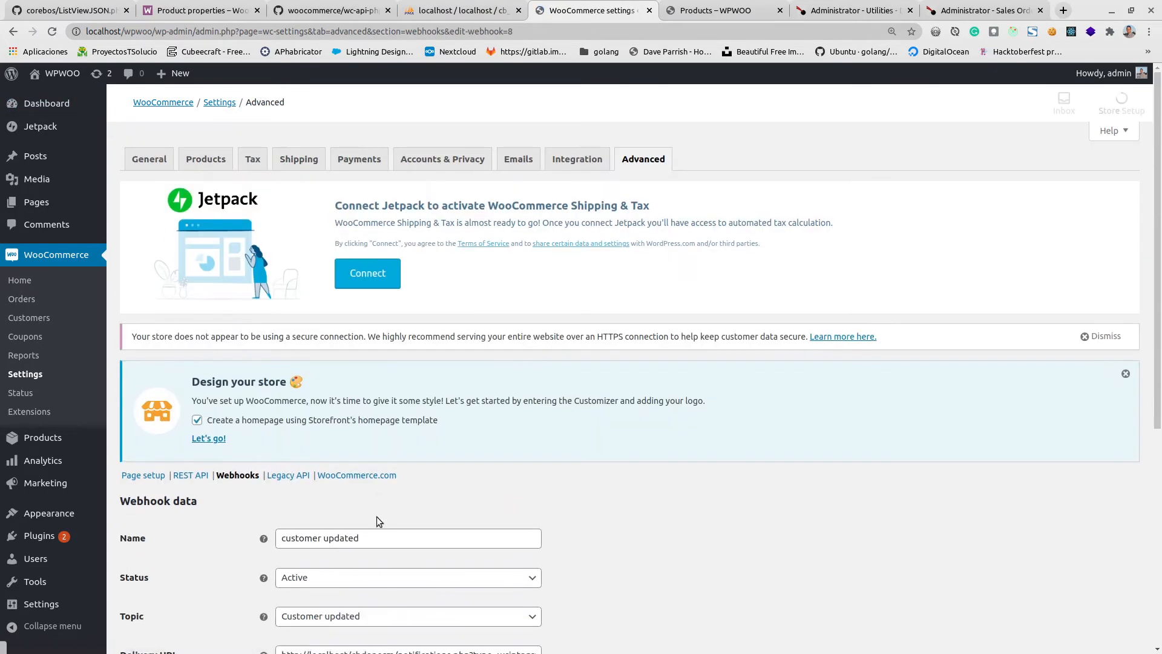
{"action": "scroll", "coordinate": [351, 519], "scroll_direction": "down", "scroll_amount": 4}
{"action": "left_click", "coordinate": [376, 400]}
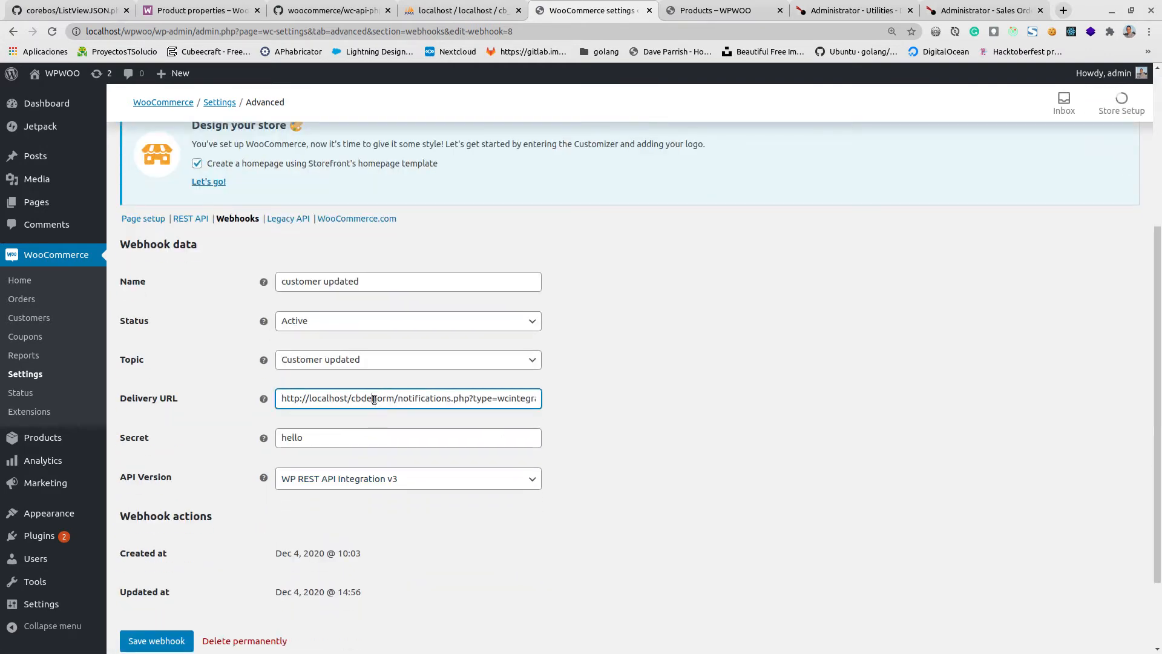
{"action": "triple_click", "coordinate": [374, 400]}
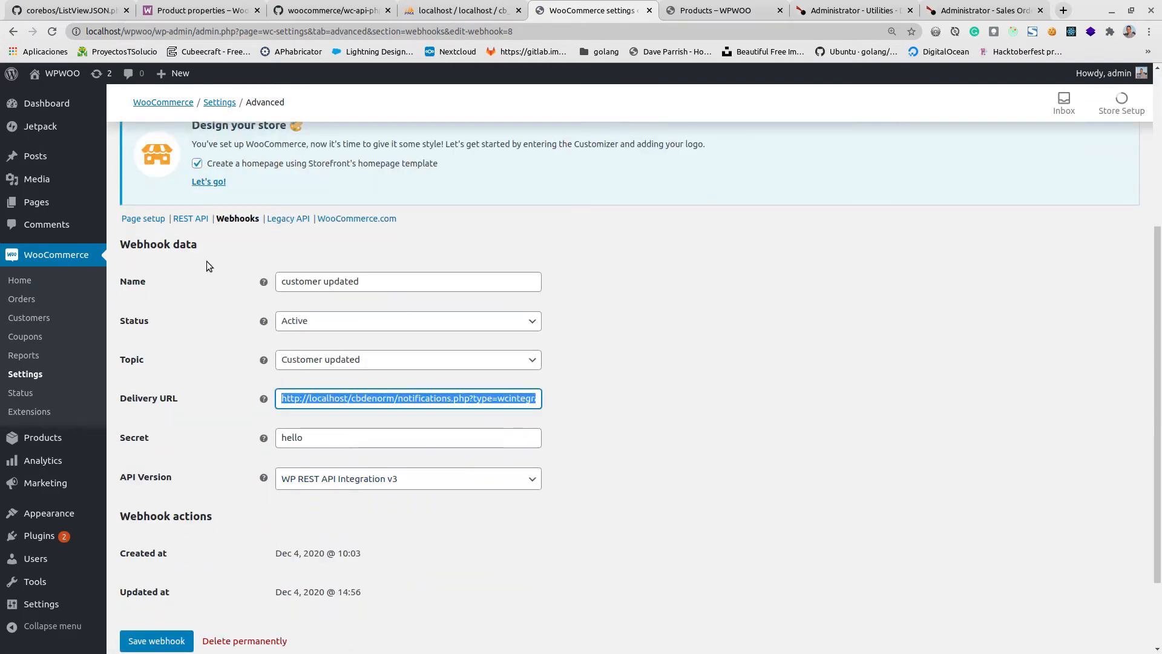
{"action": "left_click", "coordinate": [235, 220]}
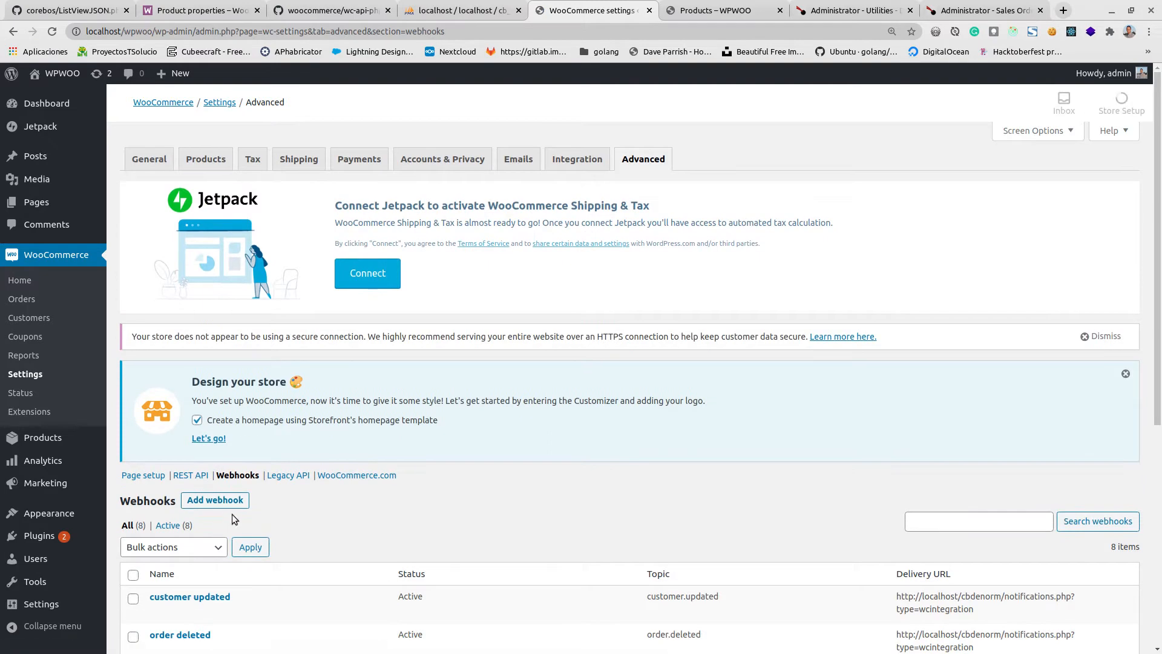
Add a new WooCommerce webhook and name it "pdo created".
{"action": "scroll", "coordinate": [230, 435], "scroll_direction": "down", "scroll_amount": 3}
{"action": "left_click", "coordinate": [217, 275]}
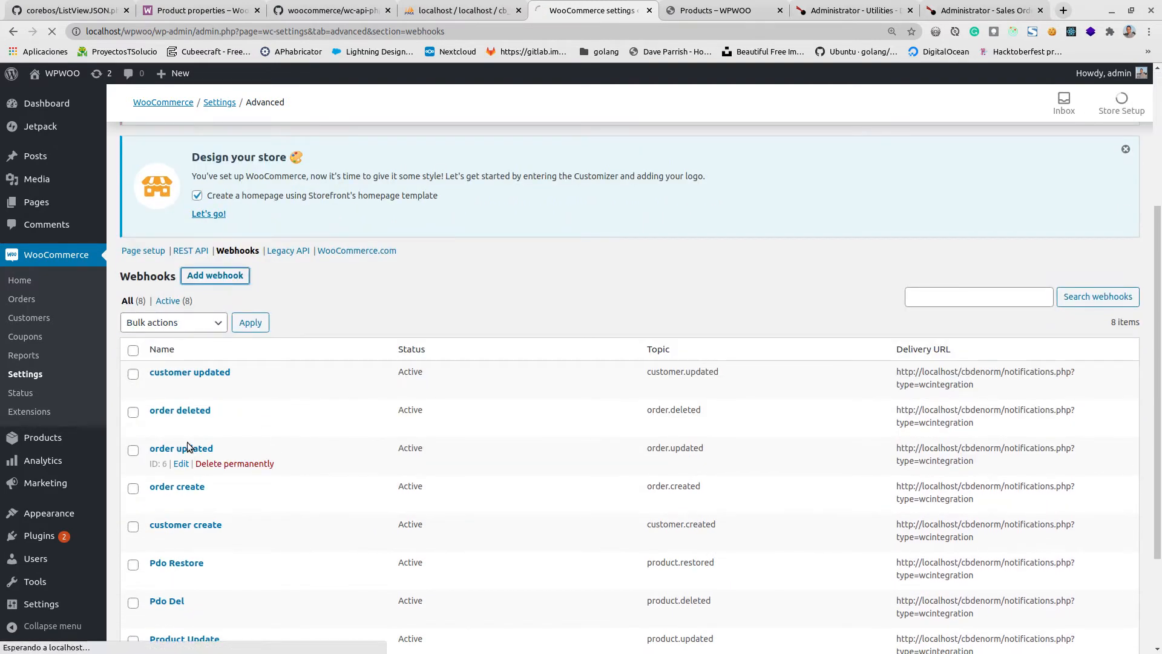
{"action": "scroll", "coordinate": [231, 470], "scroll_direction": "down", "scroll_amount": 5}
{"action": "left_click", "coordinate": [336, 256]}
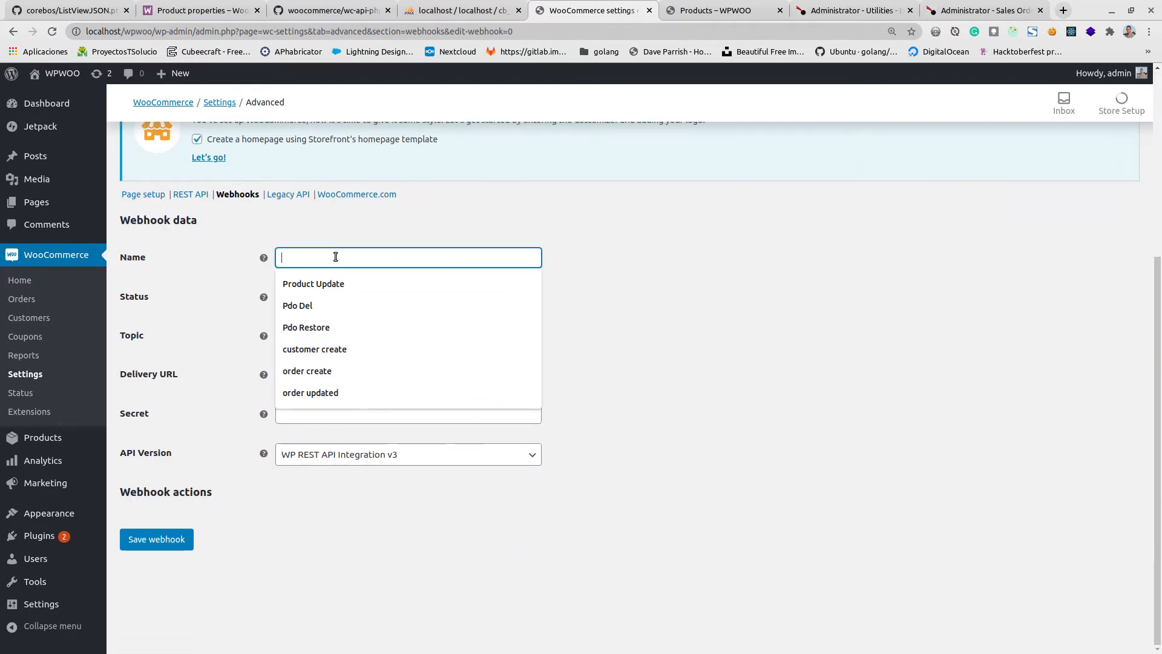
{"action": "type", "text": "pdo"}
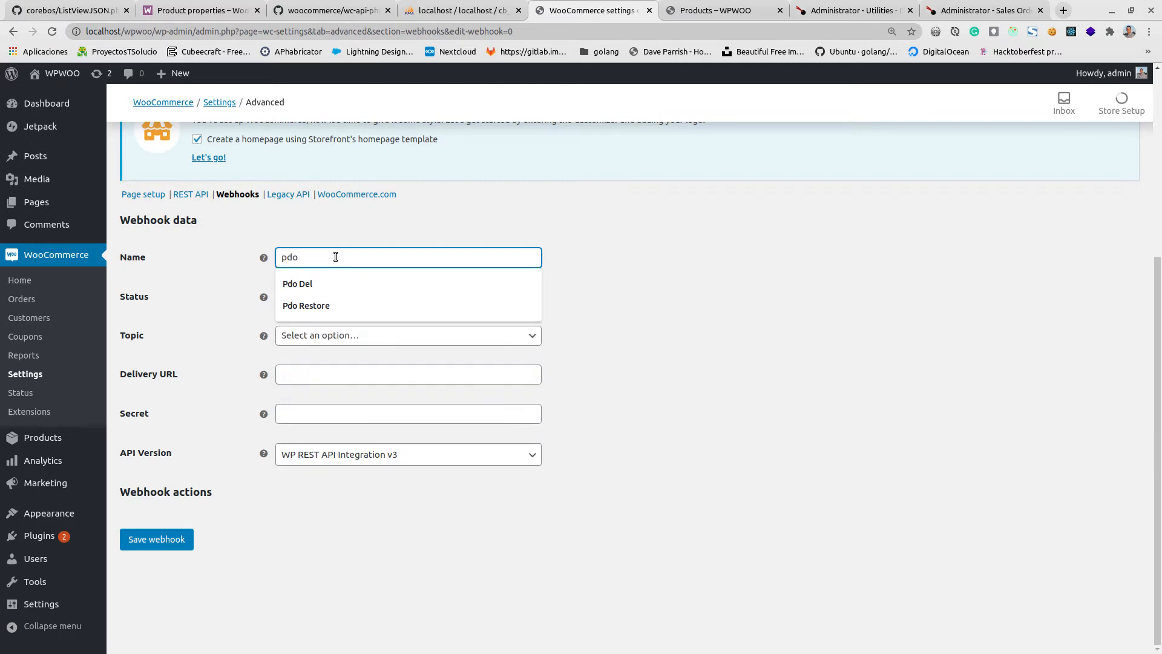
{"action": "type", "text": " created"}
{"action": "key", "text": "Tab"}
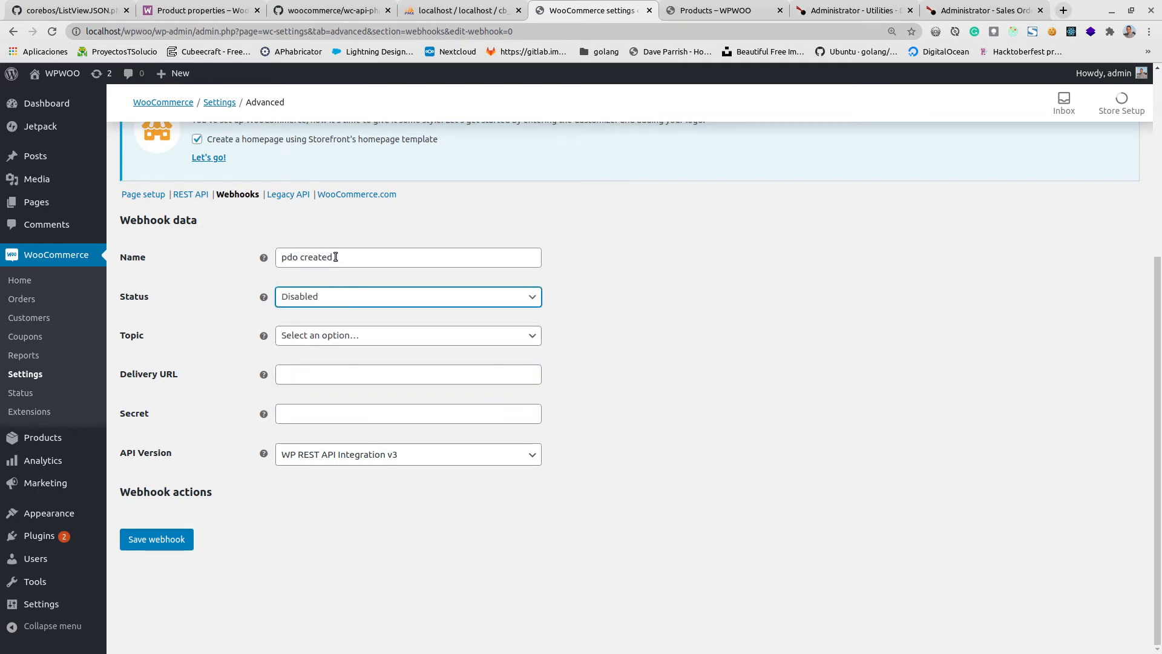
Set the new webhook's status to Active and its topic to Product created.
{"action": "key", "text": "a"}
{"action": "left_click", "coordinate": [340, 303]}
{"action": "left_click", "coordinate": [344, 300]}
{"action": "left_click", "coordinate": [344, 338]}
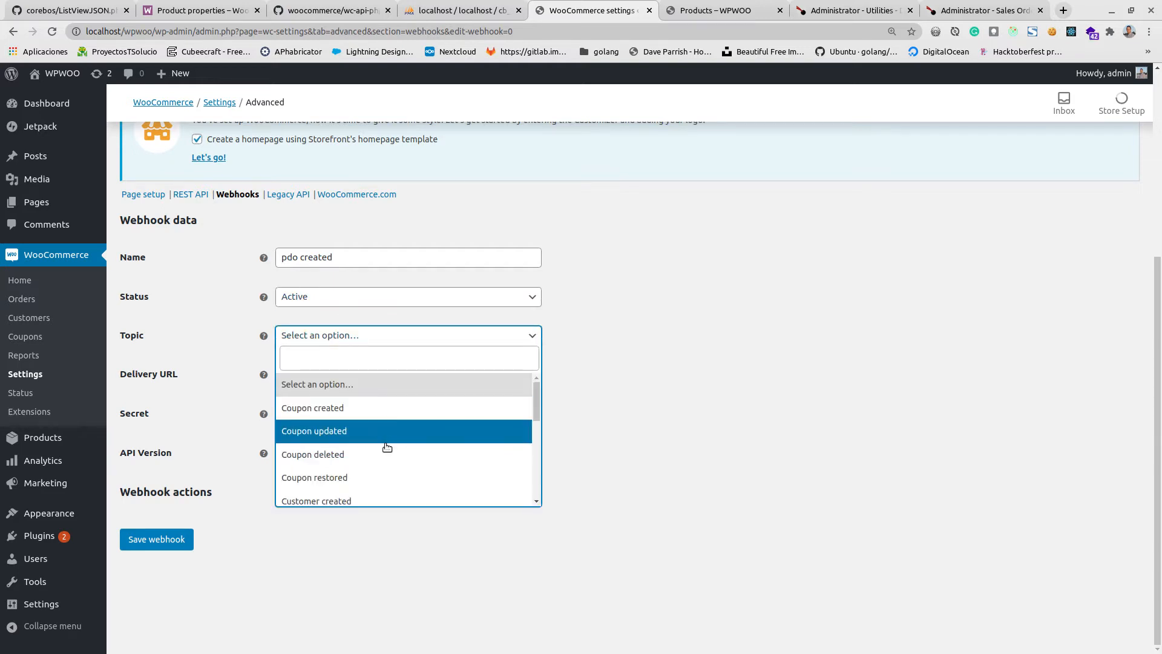
{"action": "scroll", "coordinate": [387, 447], "scroll_direction": "down", "scroll_amount": 5}
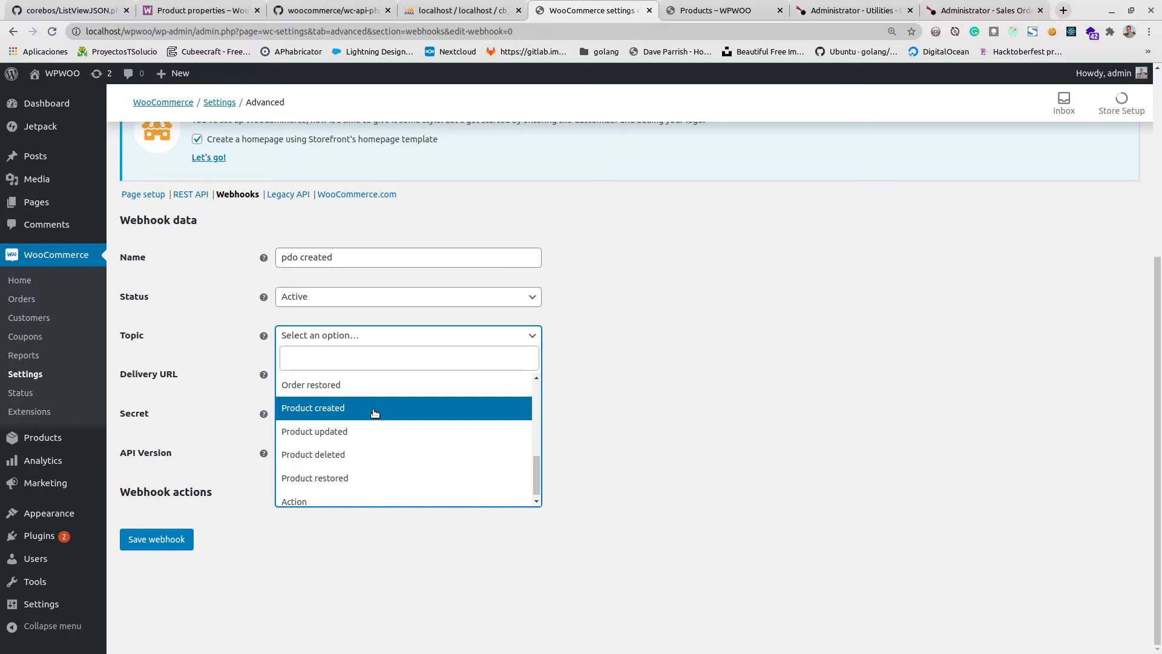
{"action": "left_click", "coordinate": [374, 413]}
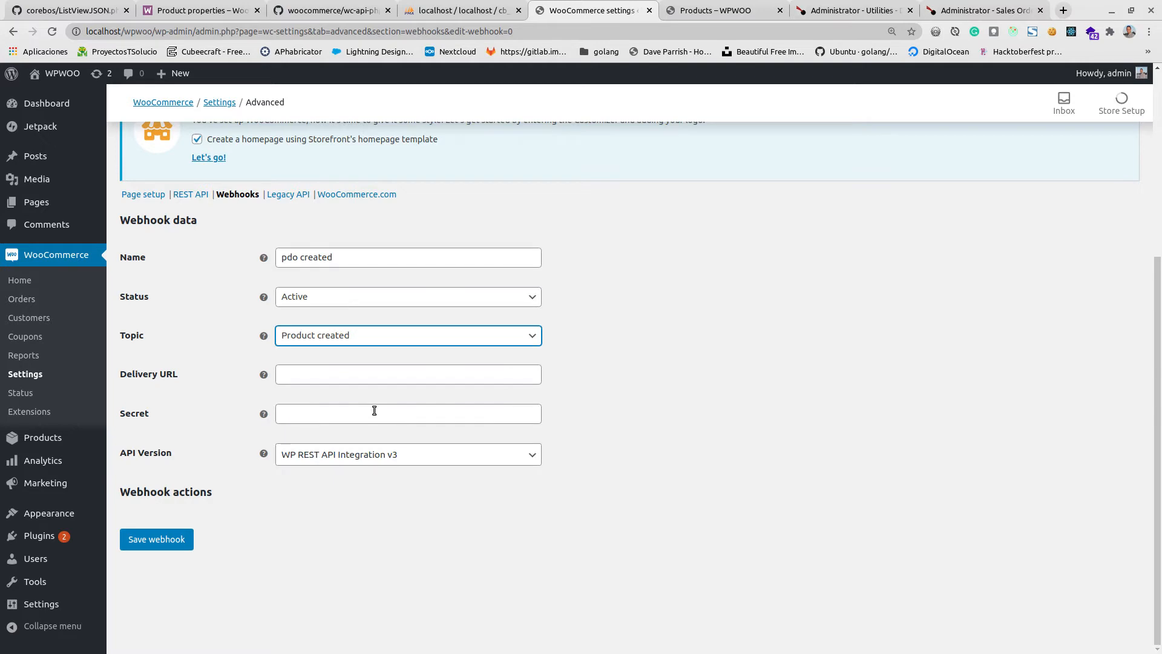
{"action": "left_click", "coordinate": [379, 373]}
{"action": "key", "text": "Down"}
{"action": "key", "text": "Return"}
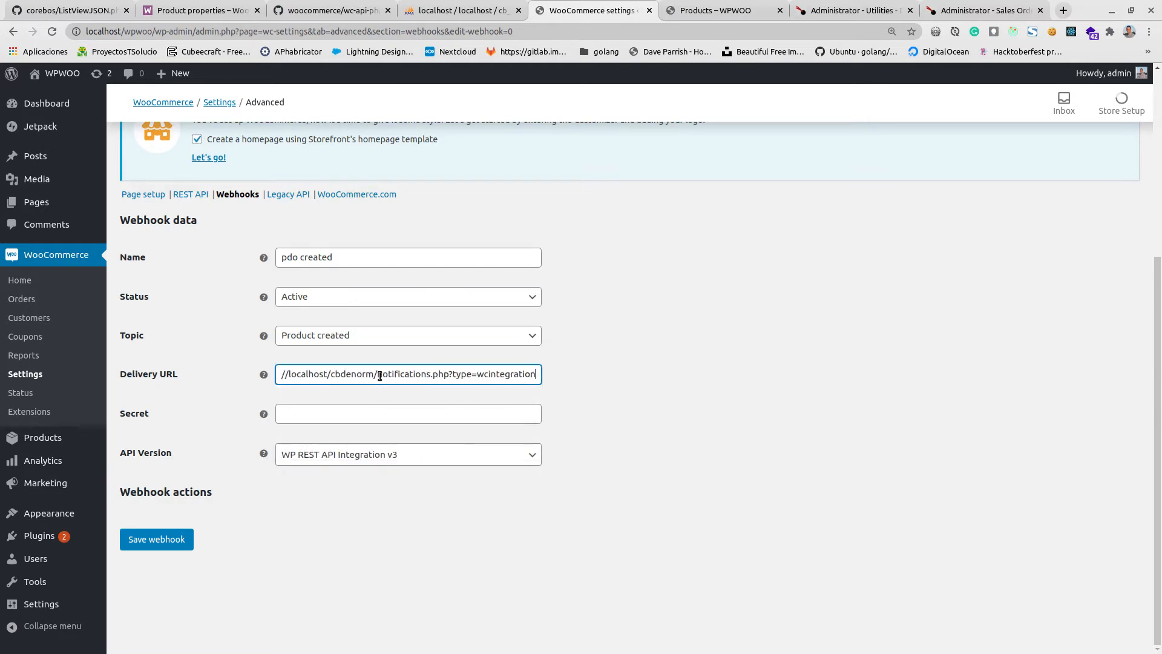
{"action": "left_click", "coordinate": [299, 416]}
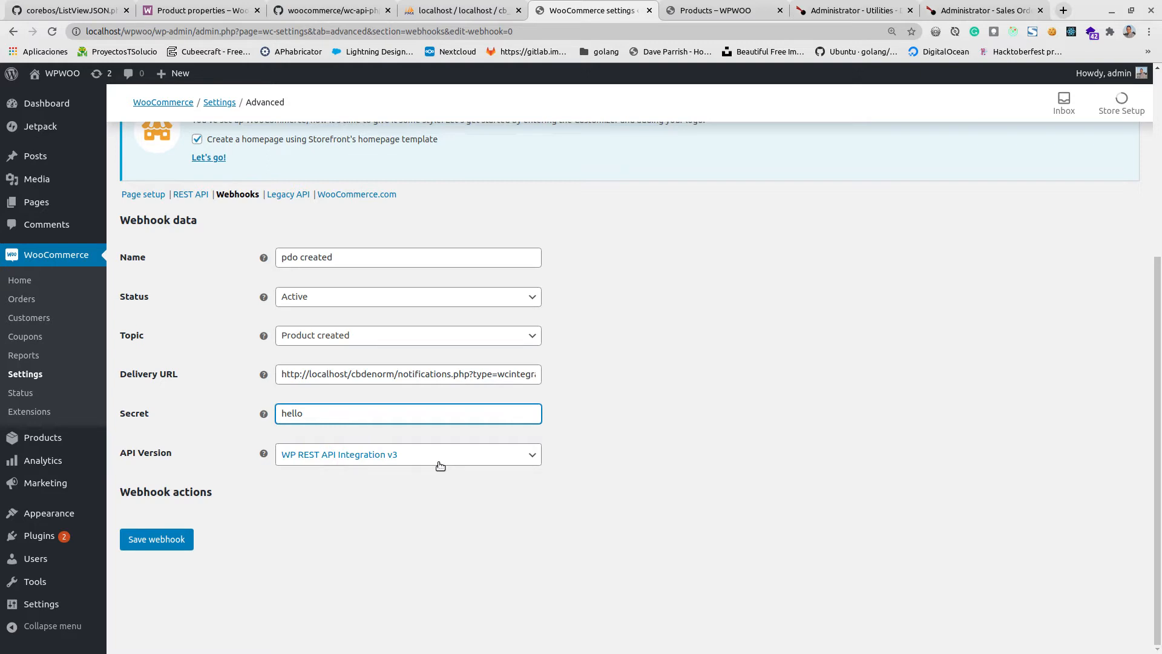
Compare the webhook's delivery URL with the coreBOS installation address, and examine its notifications.php and type parameter parts.
{"action": "left_click", "coordinate": [430, 374]}
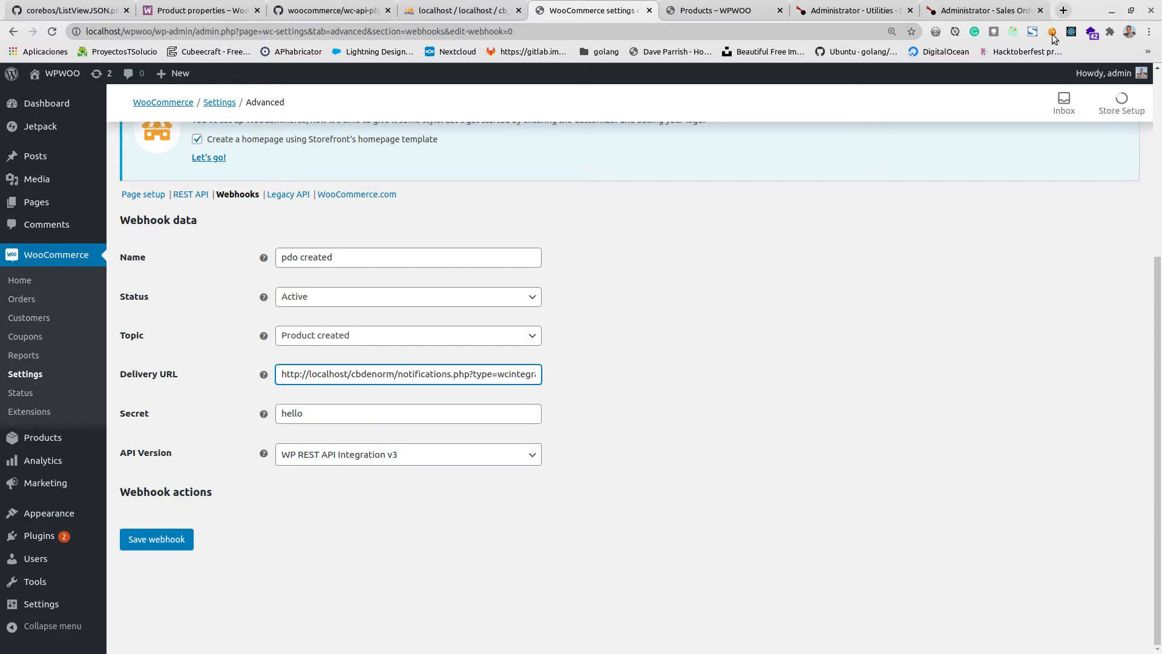
{"action": "left_click", "coordinate": [851, 10]}
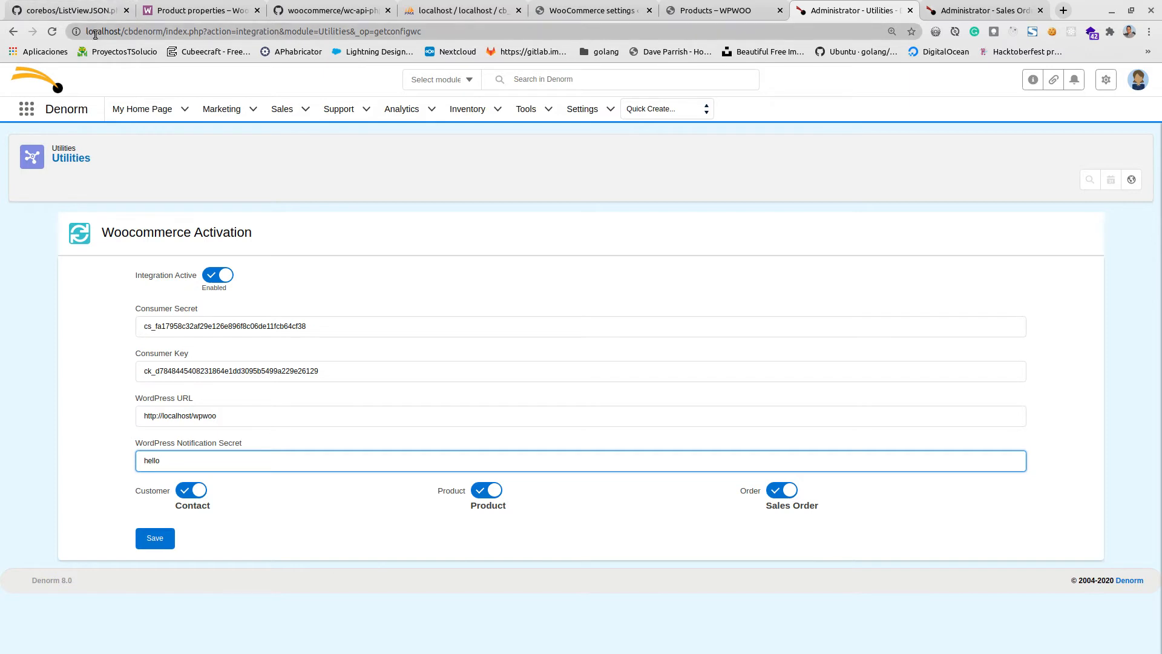
{"action": "double_click", "coordinate": [143, 31]}
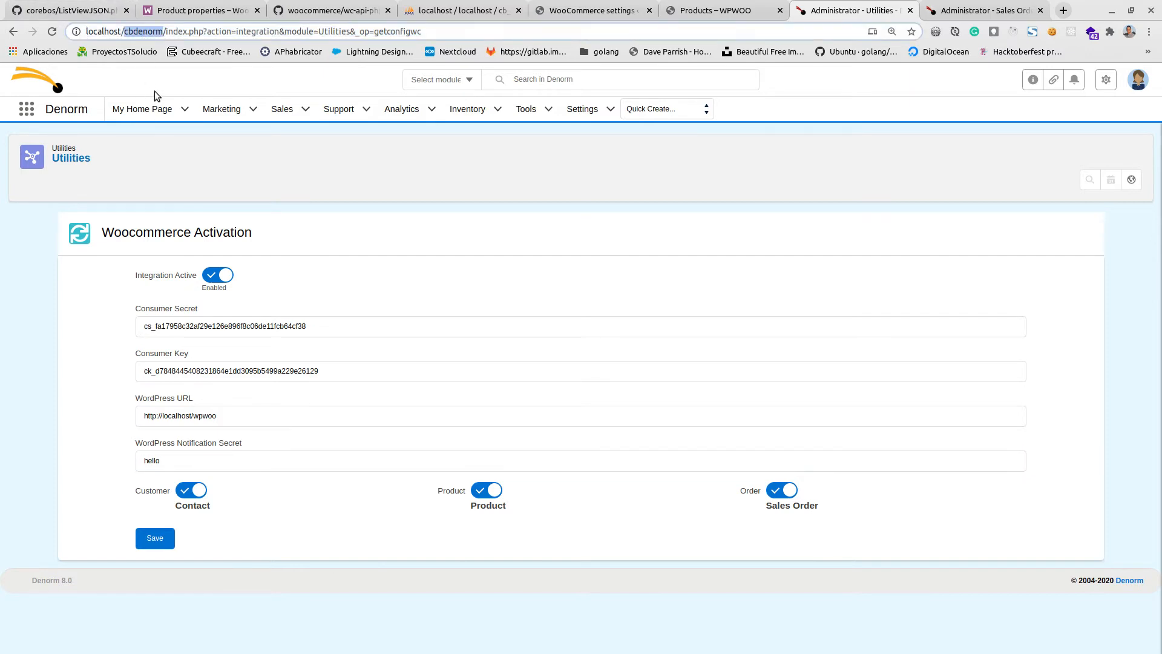
{"action": "left_click", "coordinate": [714, 11]}
{"action": "left_click", "coordinate": [585, 6]}
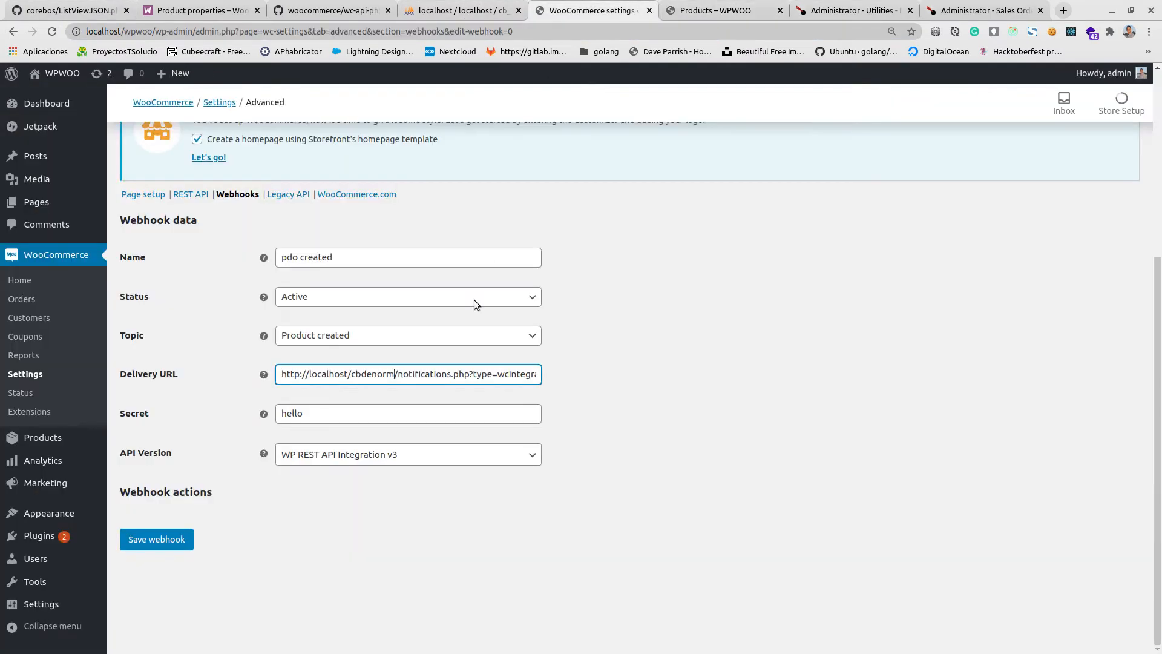
{"action": "left_click_drag", "start_coordinate": [397, 374], "coordinate": [471, 376]}
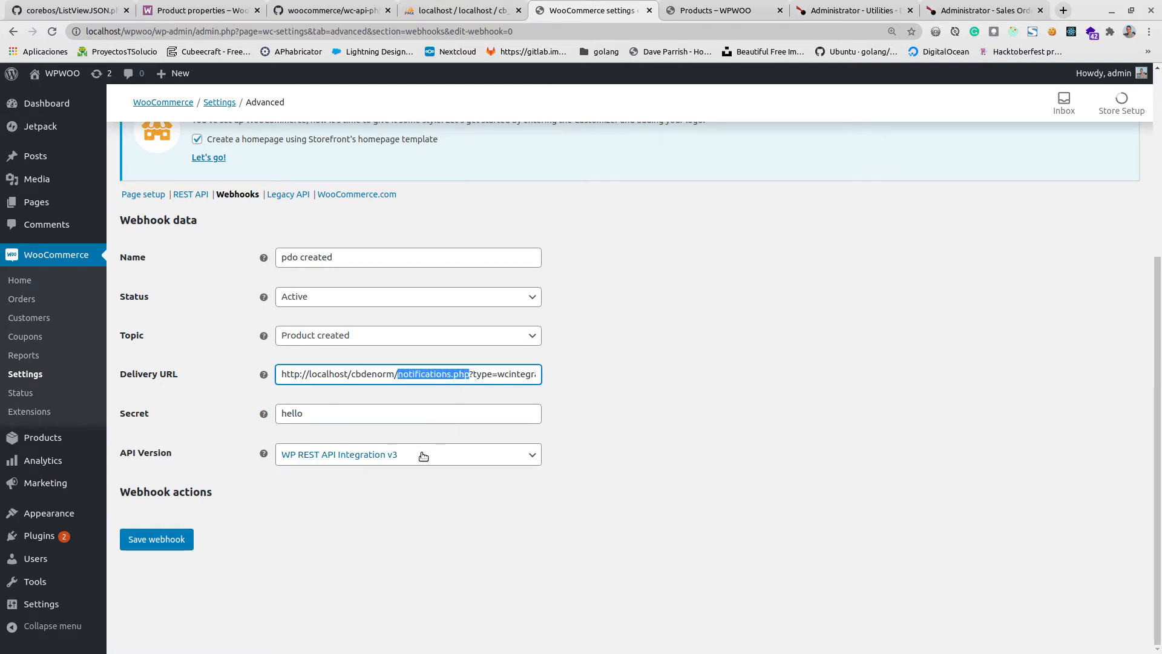
{"action": "key", "text": "Right"}
{"action": "key", "text": "Right"}
{"action": "key", "text": "Right"}
{"action": "key", "text": "Right"}
{"action": "key", "text": "Right"}
{"action": "key", "text": "Right"}
{"action": "key", "text": "Right"}
{"action": "key", "text": "Right"}
{"action": "key", "text": "Right"}
{"action": "key", "text": "Right"}
{"action": "key", "text": "Right"}
{"action": "key", "text": "Right"}
{"action": "key", "text": "Right"}
{"action": "key", "text": "Right"}
{"action": "key", "text": "Right"}
{"action": "key", "text": "Right"}
{"action": "key", "text": "Right"}
{"action": "key", "text": "Right"}
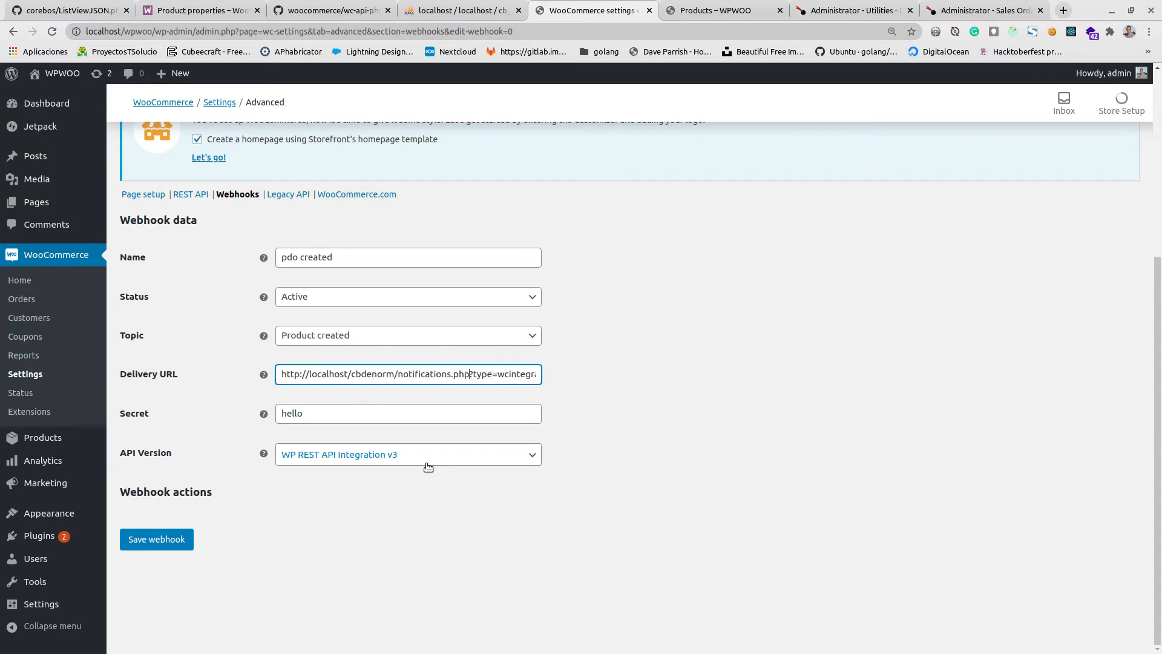
{"action": "key", "text": "Right"}
{"action": "key", "text": "Right"}
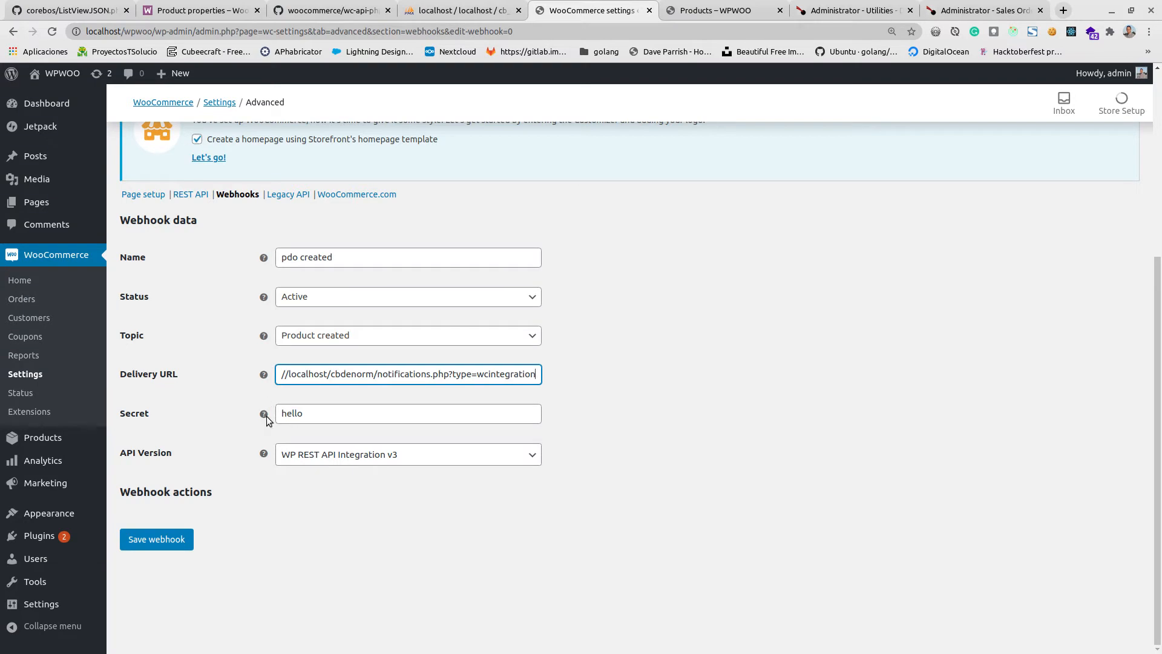
Save the "pdo created" webhook, revisit coreBOS's Woocommerce Activation settings, and save the webhook again.
{"action": "left_click", "coordinate": [159, 538]}
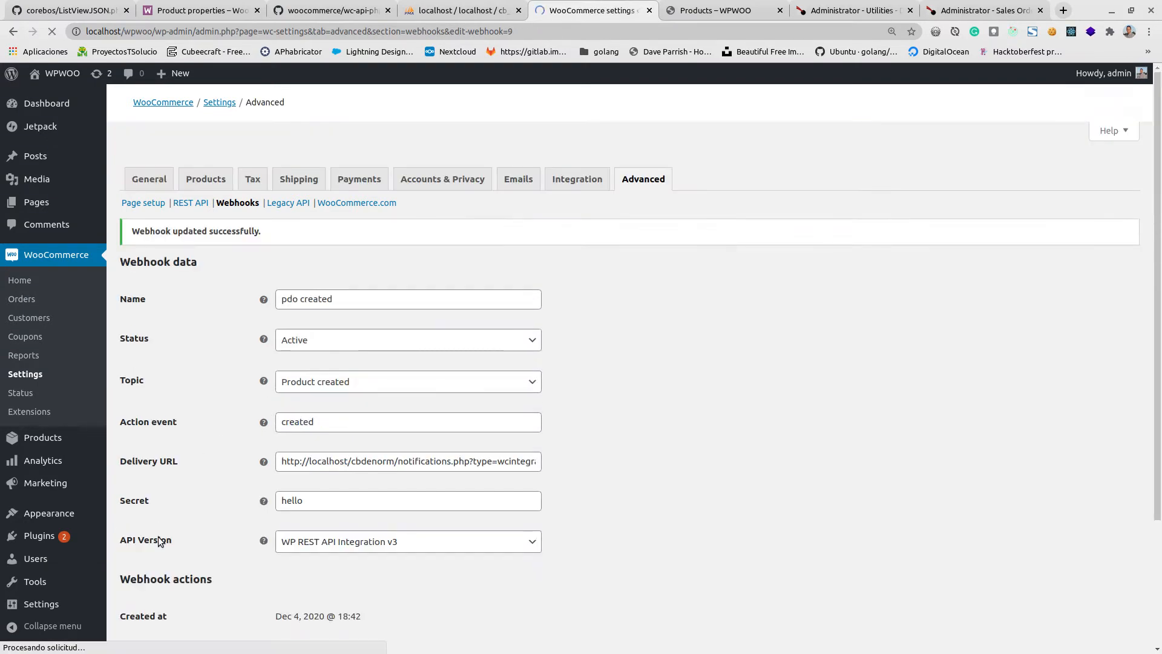
{"action": "scroll", "coordinate": [231, 499], "scroll_direction": "down", "scroll_amount": 5}
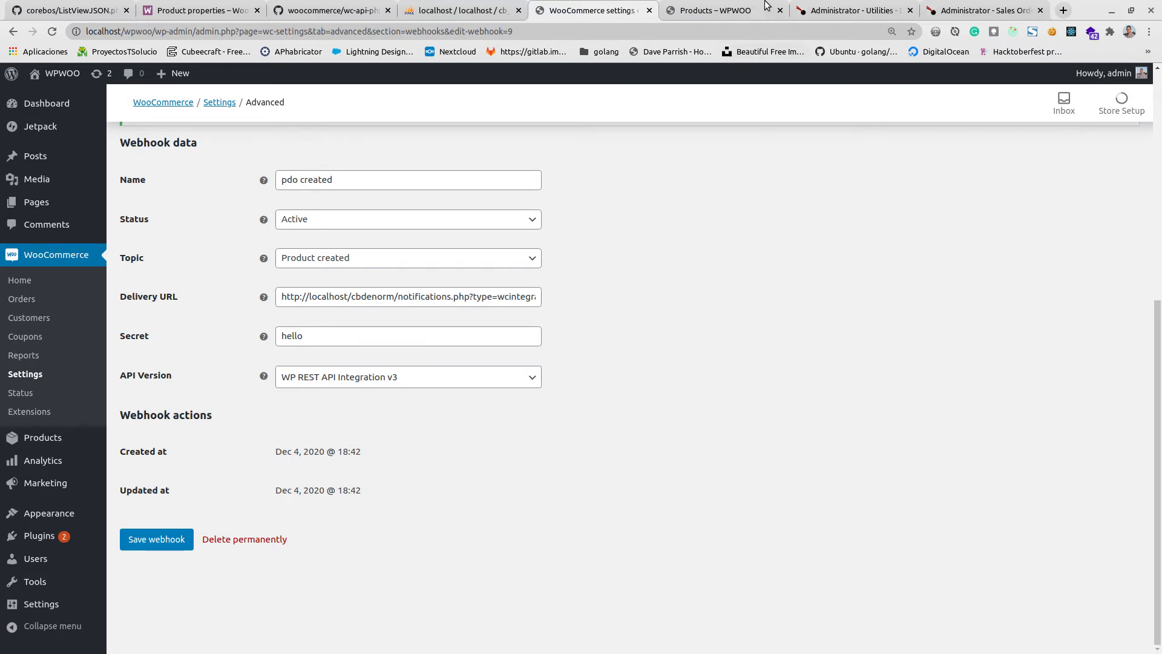
{"action": "left_click", "coordinate": [824, 10]}
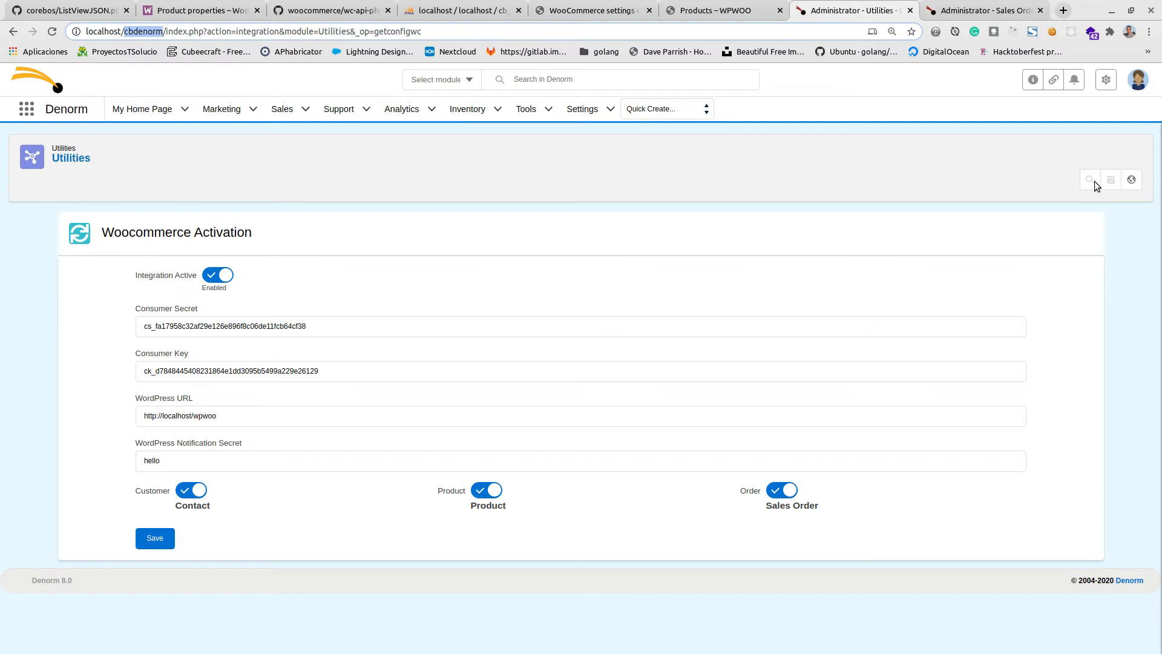
{"action": "left_click", "coordinate": [592, 13]}
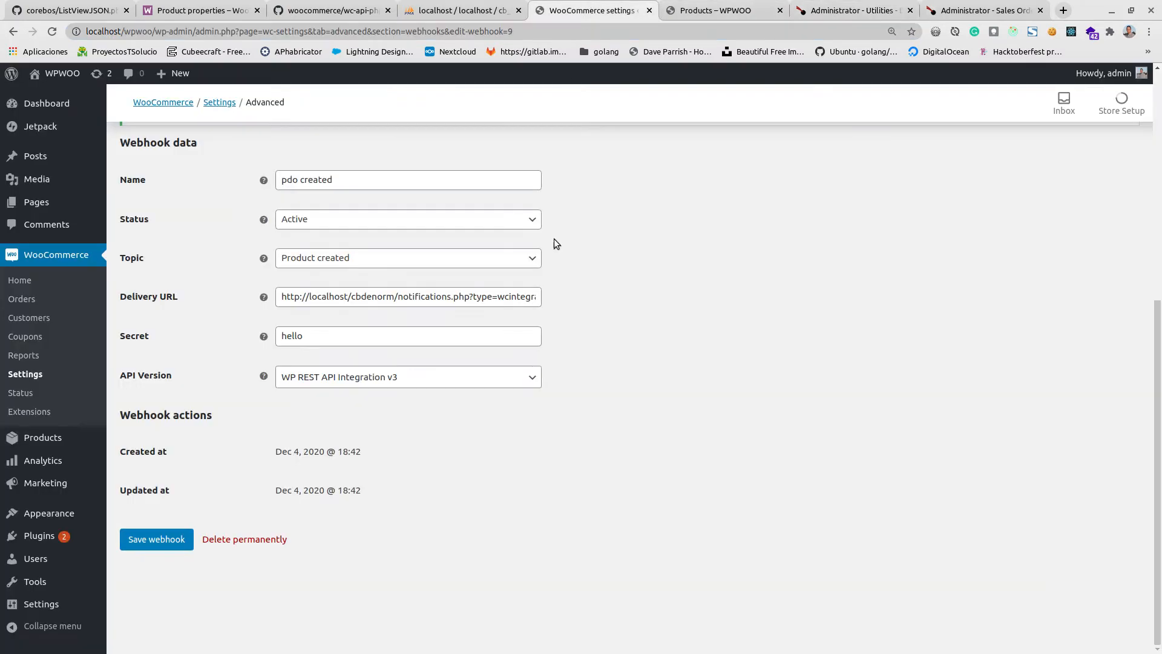
{"action": "left_click", "coordinate": [156, 539]}
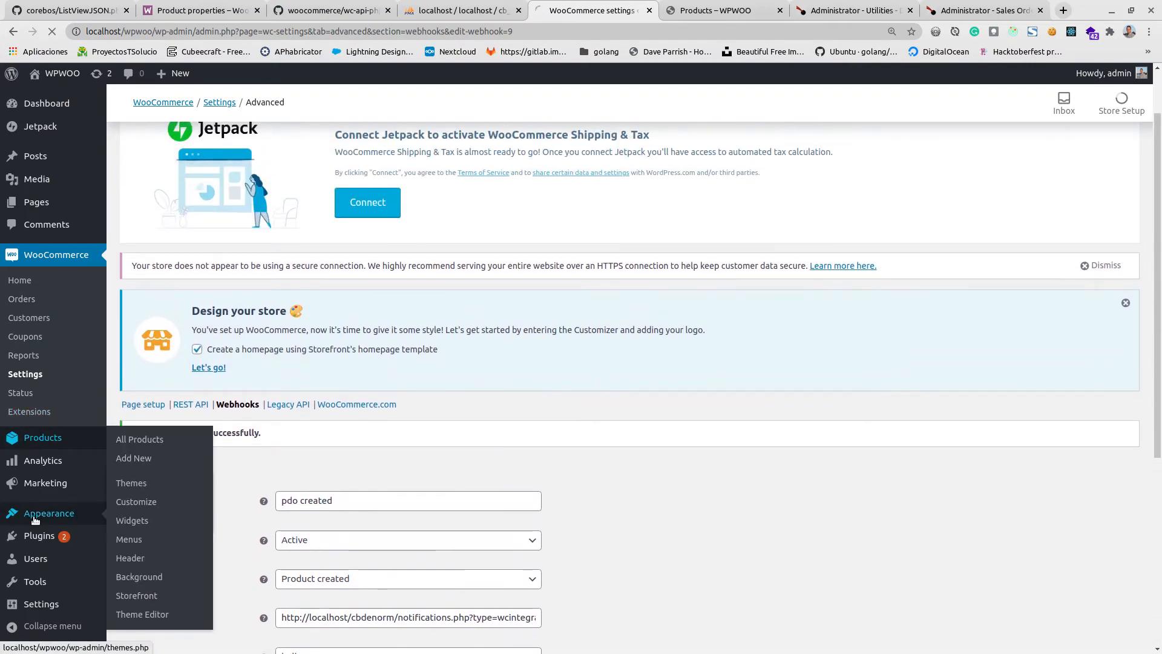
Start a new product from the WooCommerce products list and name it "video download".
{"action": "left_click", "coordinate": [35, 441]}
{"action": "scroll", "coordinate": [292, 354], "scroll_direction": "down", "scroll_amount": 4}
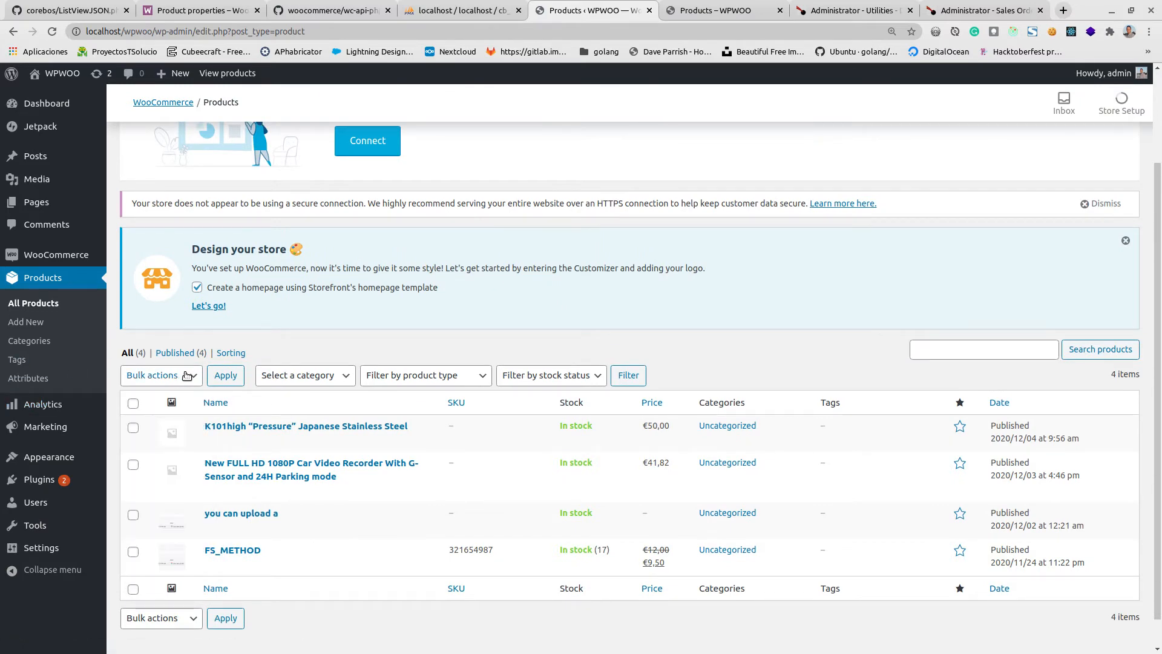
{"action": "scroll", "coordinate": [197, 370], "scroll_direction": "up", "scroll_amount": 4}
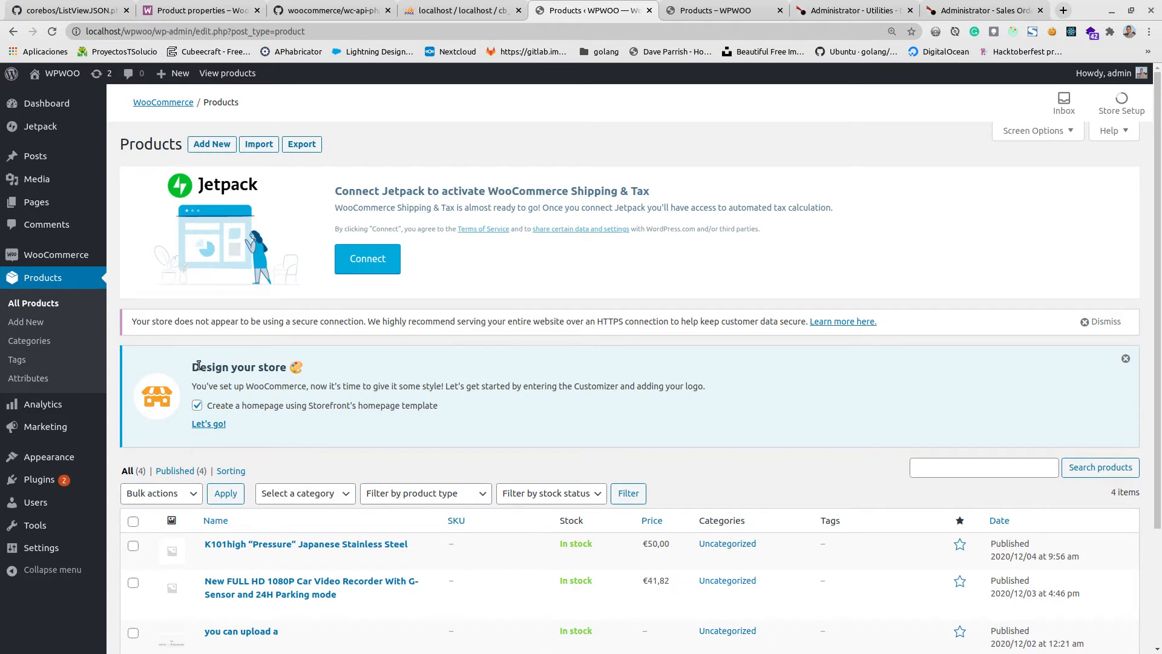
{"action": "left_click", "coordinate": [212, 144]}
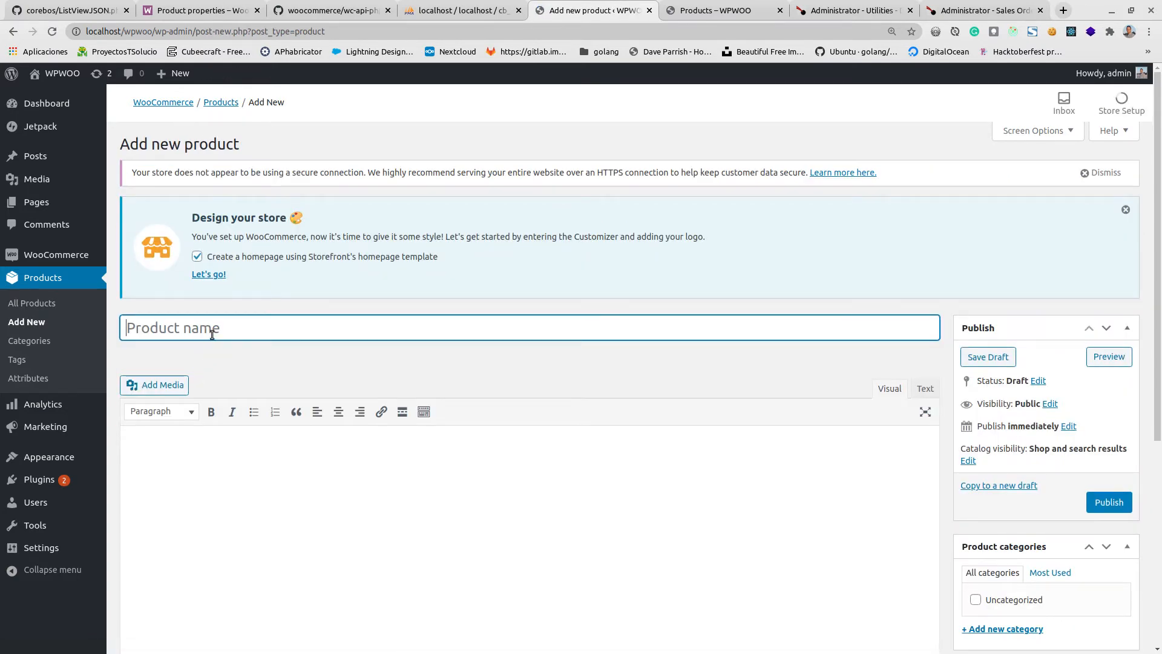
{"action": "type", "text": "video download"}
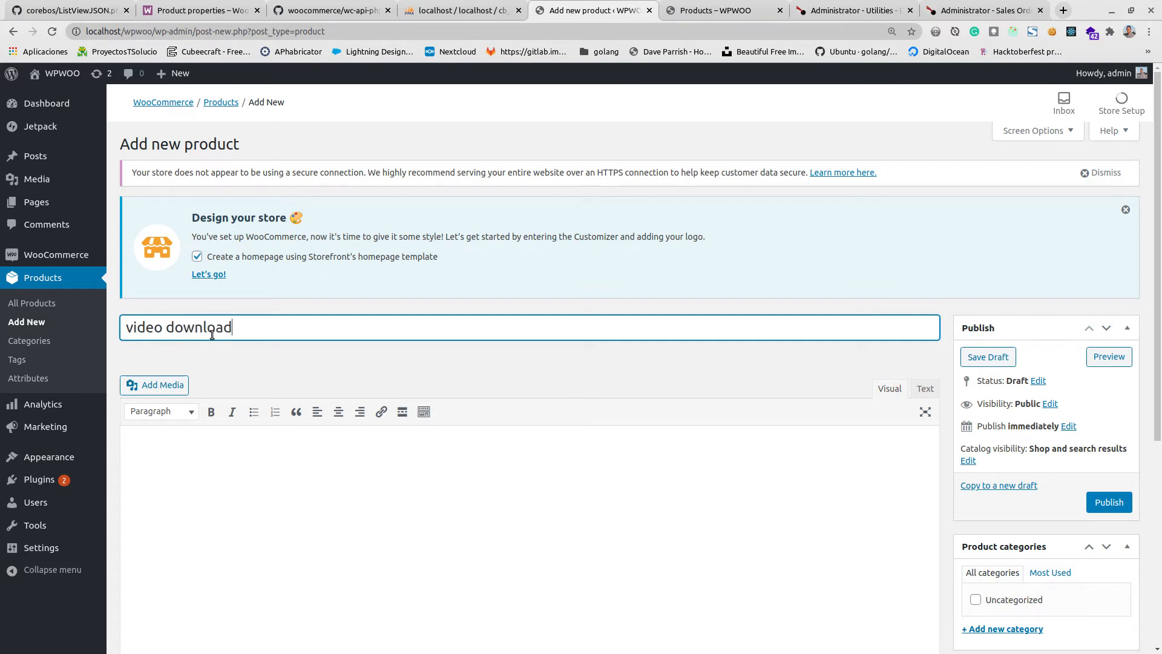
{"action": "key", "text": "Tab"}
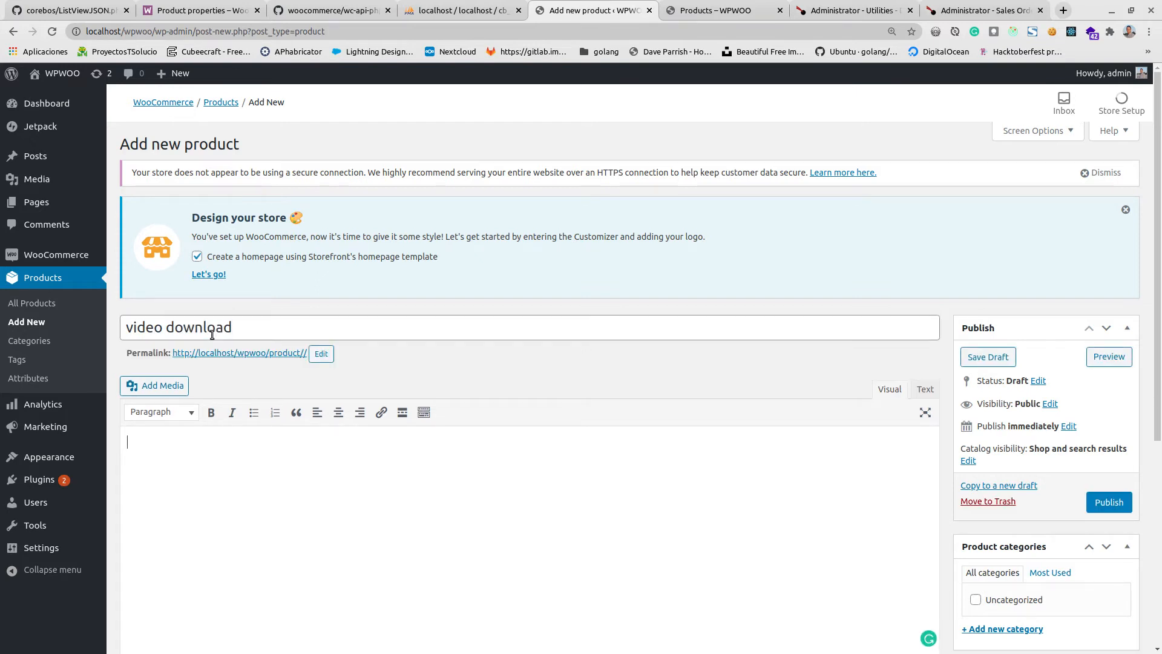
Enter "description of thevideo" as the product description and "short" as the product short description.
{"action": "type", "text": "description of thevideo"}
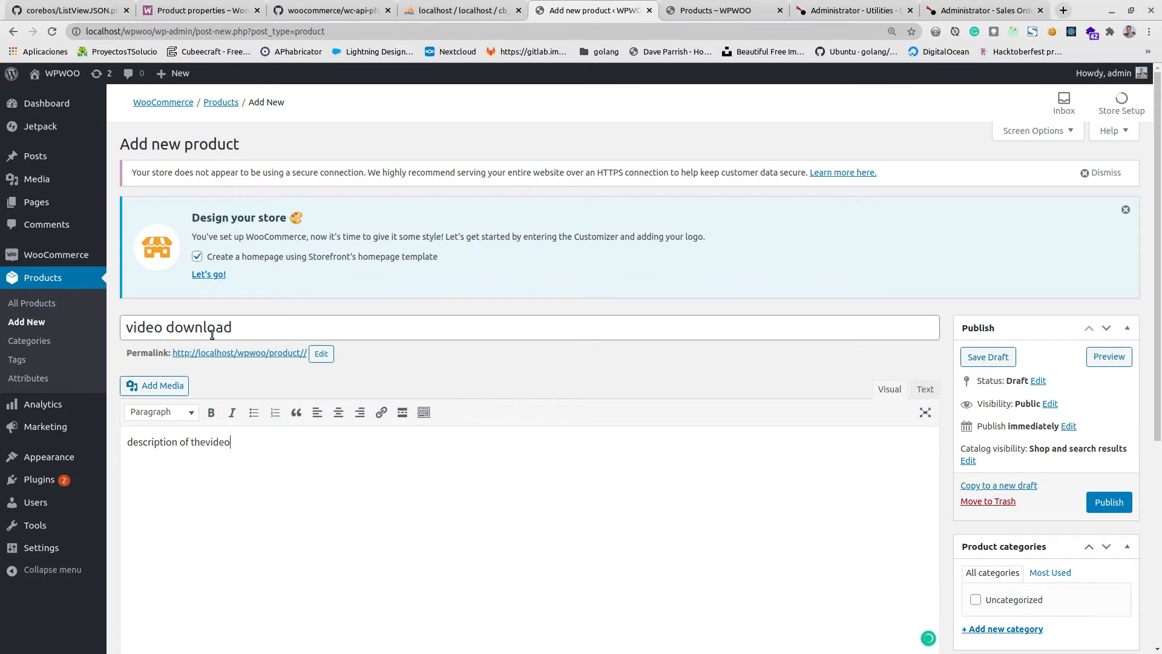
{"action": "scroll", "coordinate": [332, 228], "scroll_direction": "down", "scroll_amount": 5}
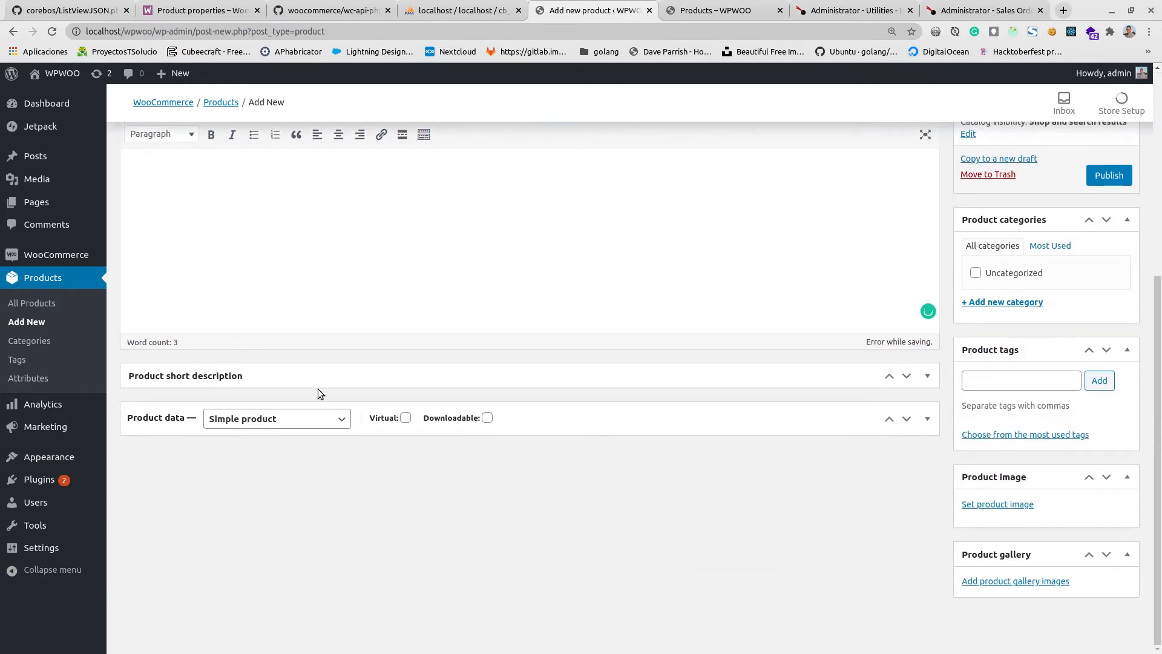
{"action": "left_click", "coordinate": [319, 381]}
{"action": "left_click", "coordinate": [240, 482]}
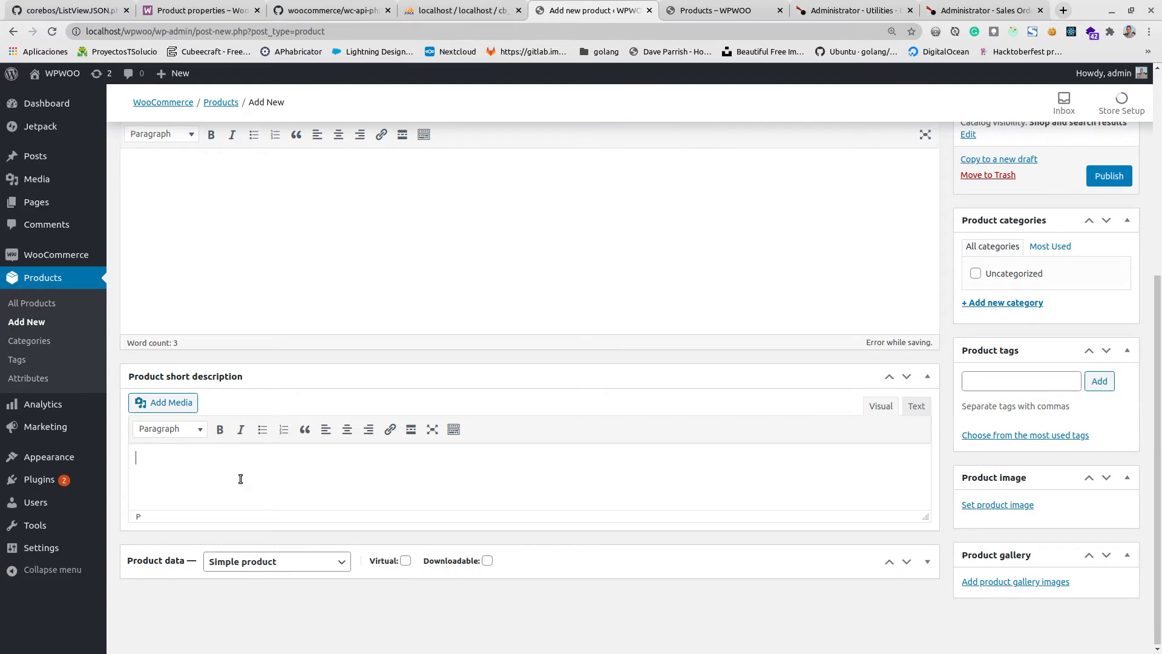
{"action": "type", "text": "short"}
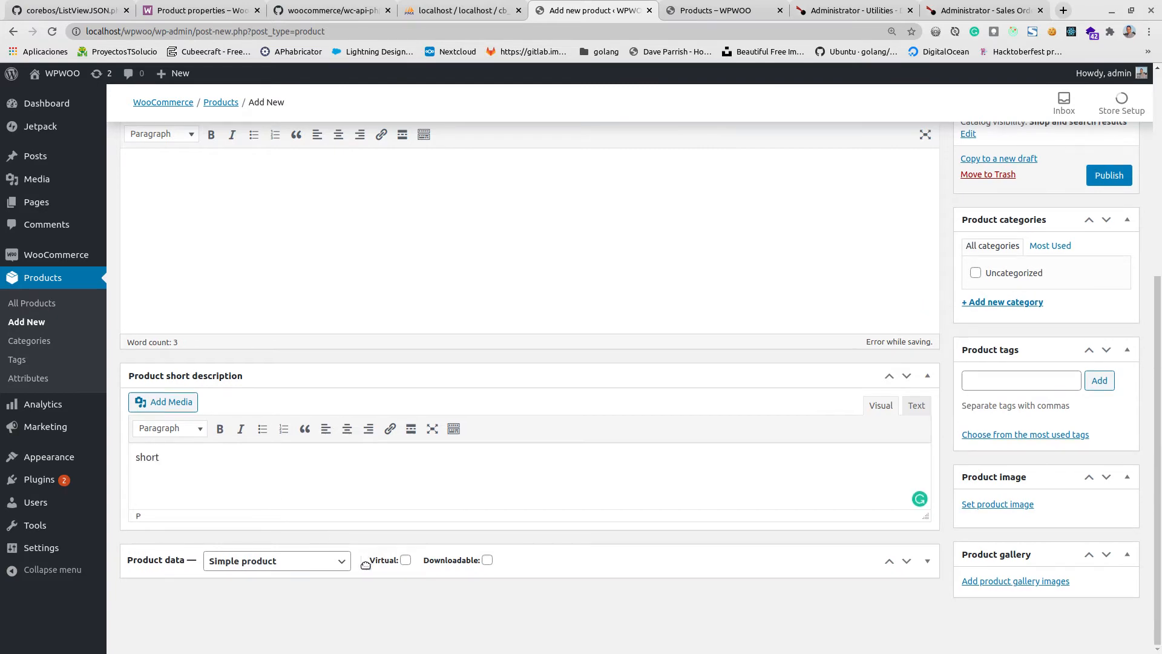
Expand the product data and set the regular price to 100 and the sale price to 90.
{"action": "left_click", "coordinate": [592, 566]}
{"action": "scroll", "coordinate": [336, 301], "scroll_direction": "down", "scroll_amount": 3}
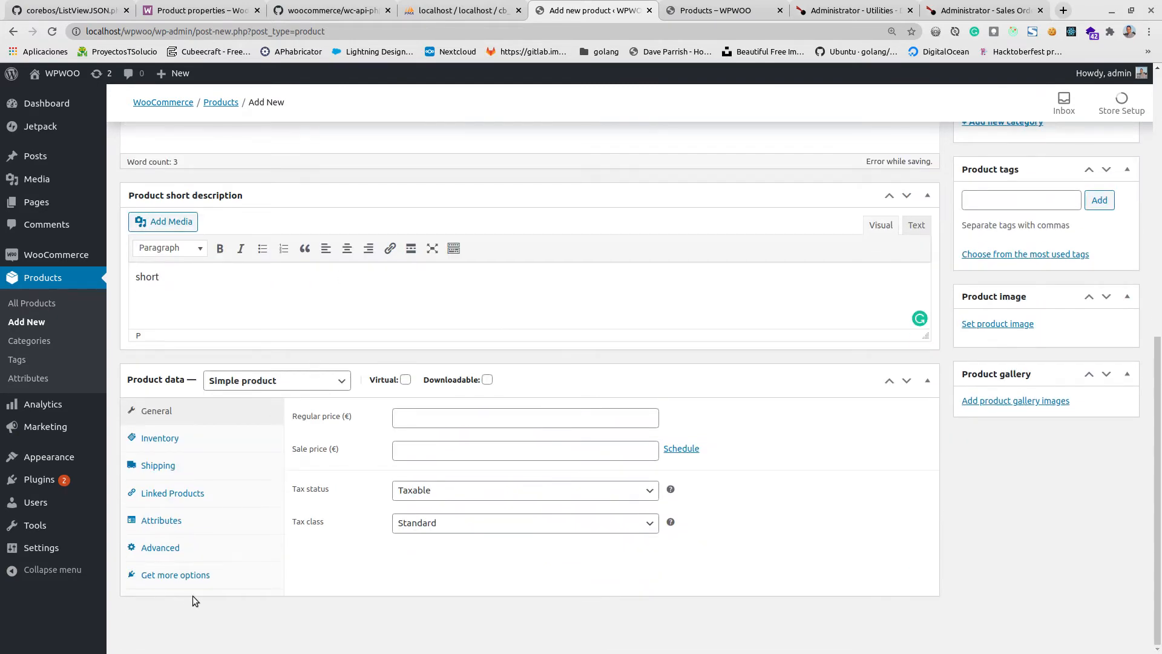
{"action": "left_click", "coordinate": [401, 418]}
{"action": "type", "text": "100"}
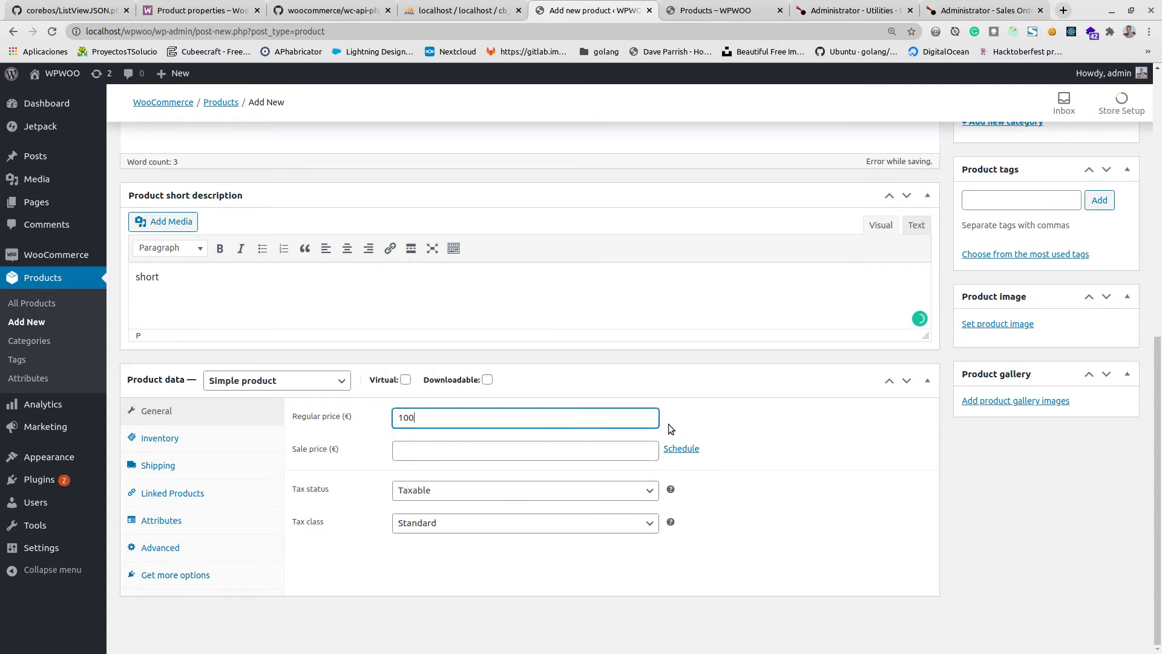
{"action": "left_click", "coordinate": [486, 447]}
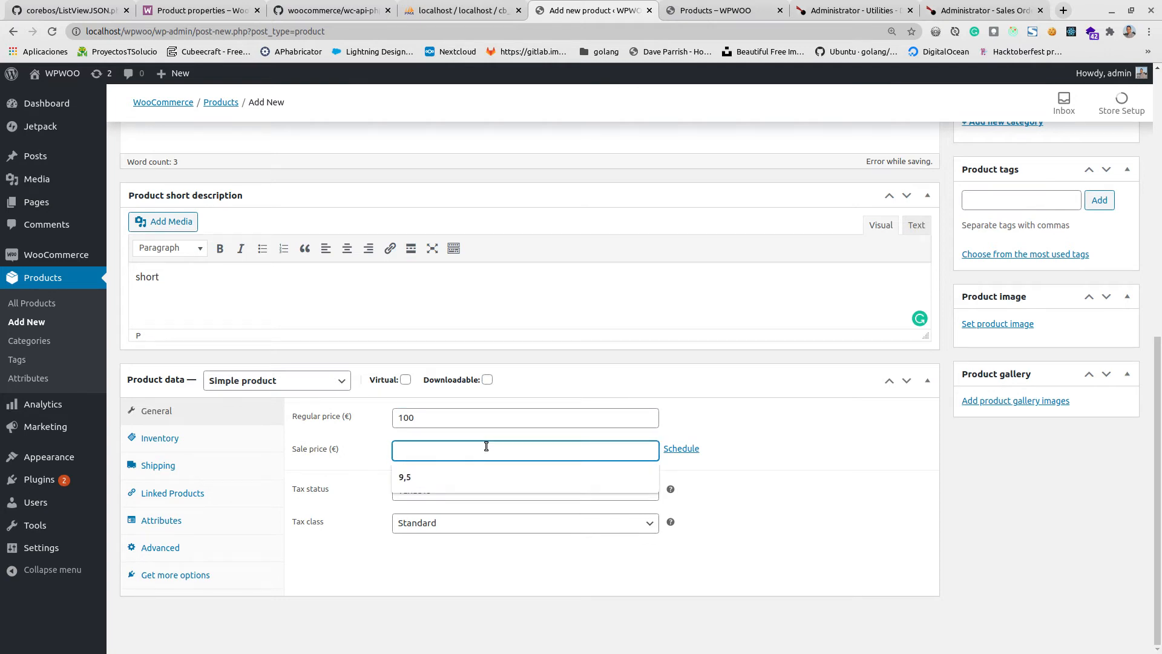
{"action": "type", "text": "110"}
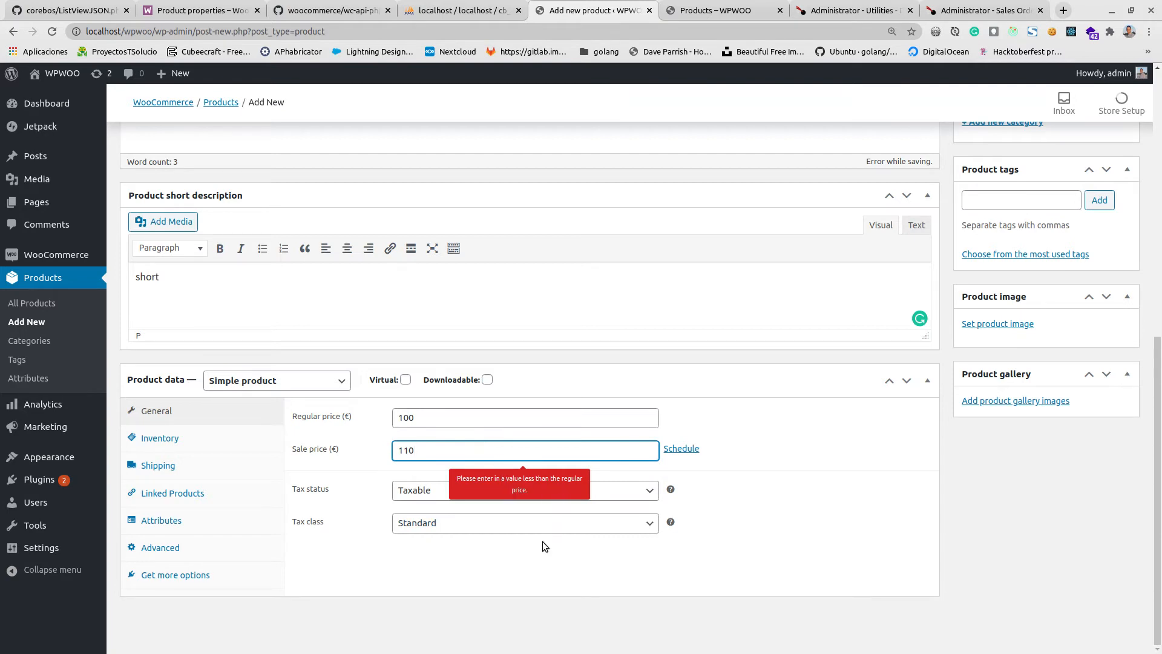
{"action": "key", "text": "ctrl+a"}
{"action": "type", "text": "90"}
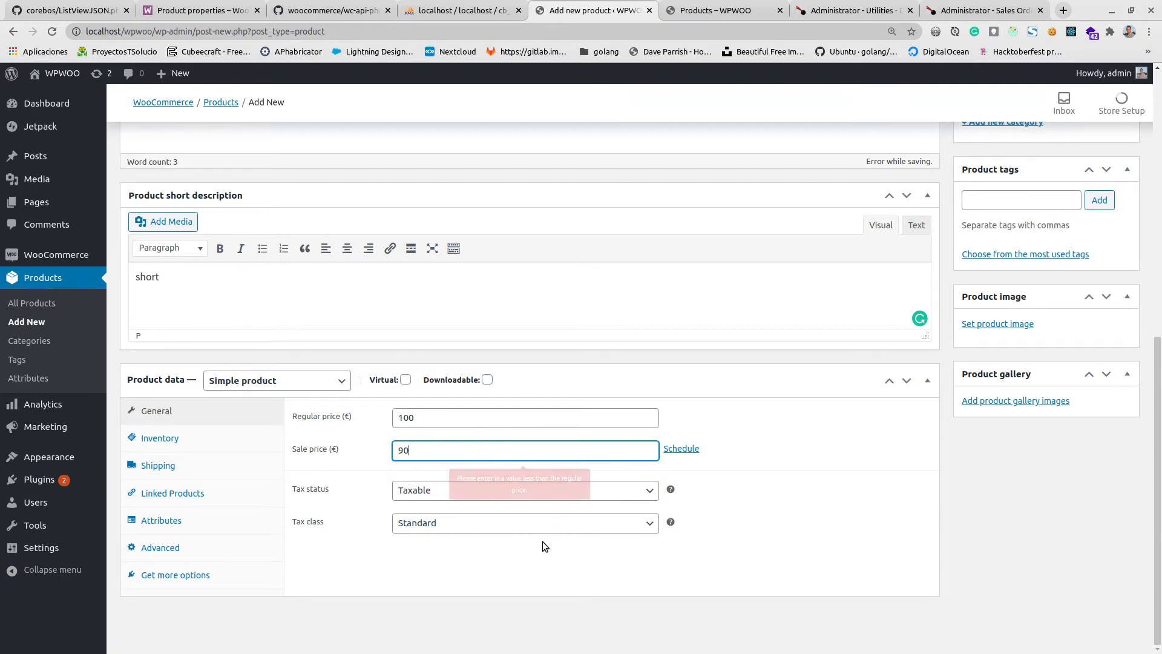
Review the new product's tax options, keeping tax status Taxable and tax class Standard, and show its inventory settings.
{"action": "left_click", "coordinate": [489, 491]}
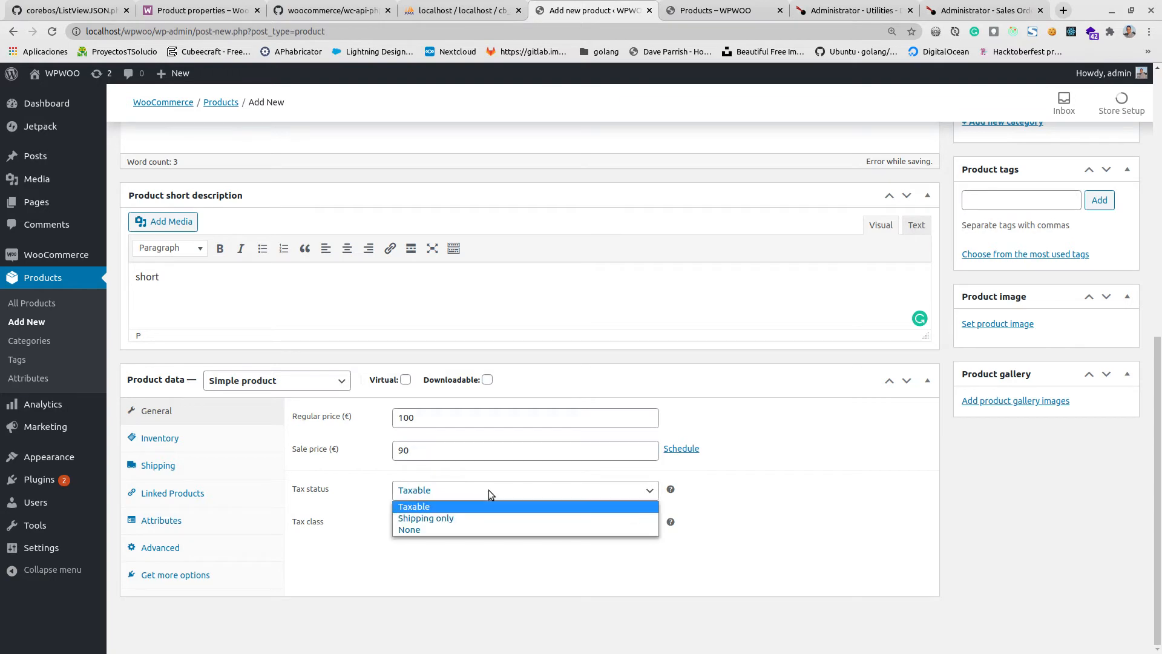
{"action": "left_click", "coordinate": [489, 506]}
{"action": "left_click", "coordinate": [478, 524]}
{"action": "left_click", "coordinate": [478, 528]}
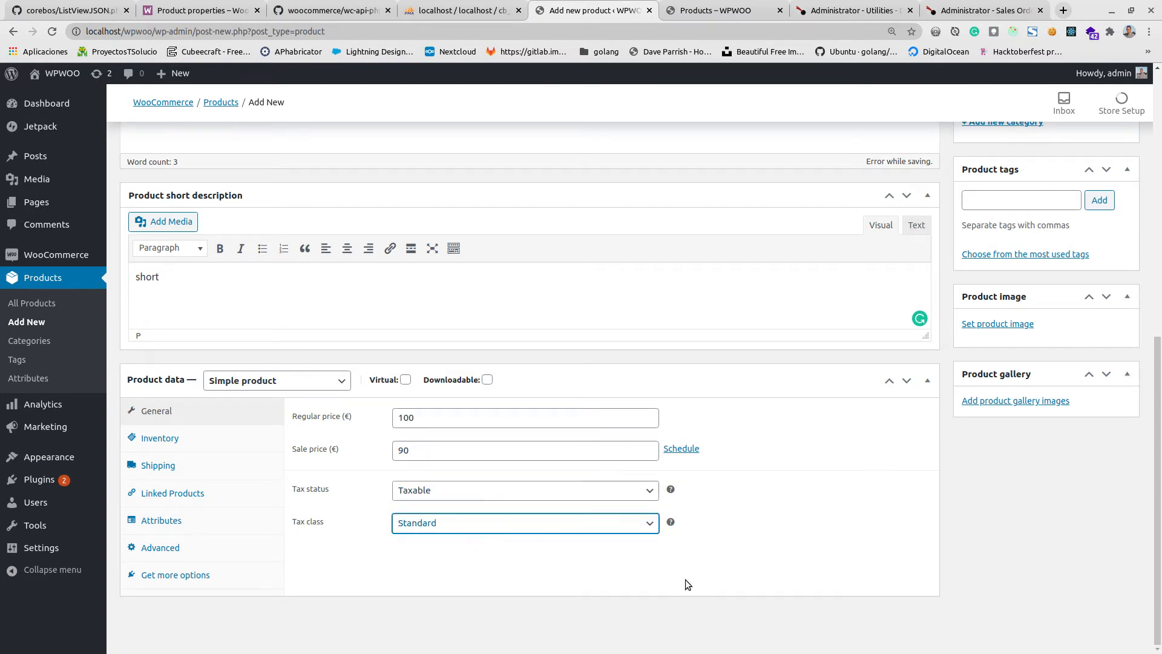
{"action": "left_click", "coordinate": [764, 575]}
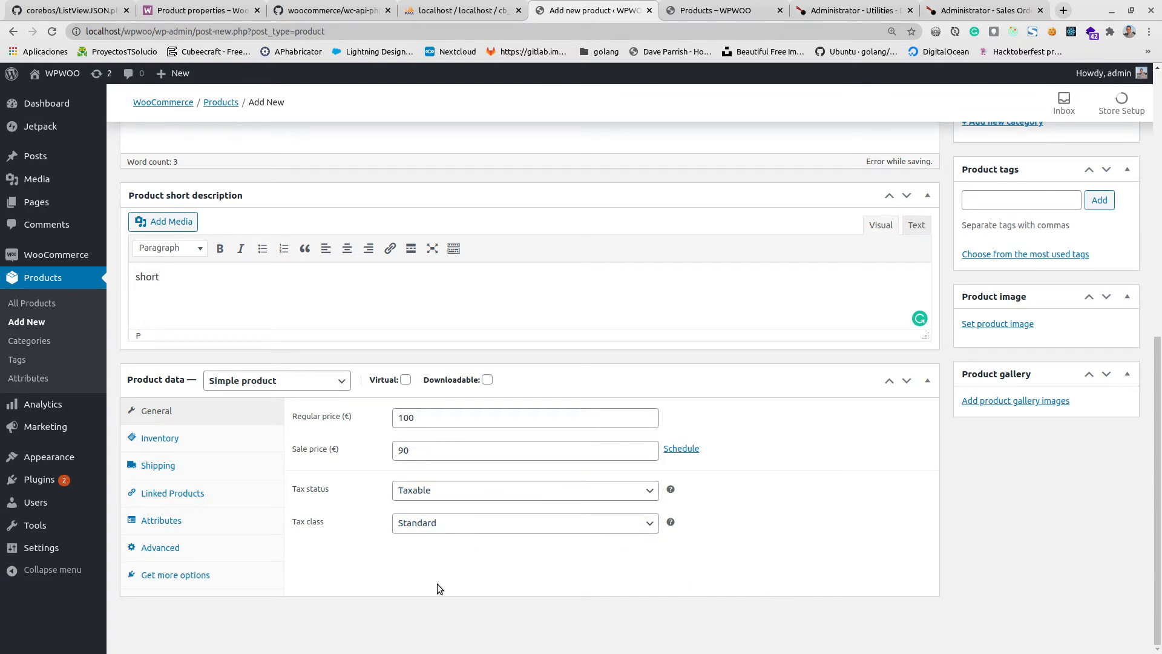
{"action": "left_click", "coordinate": [172, 438]}
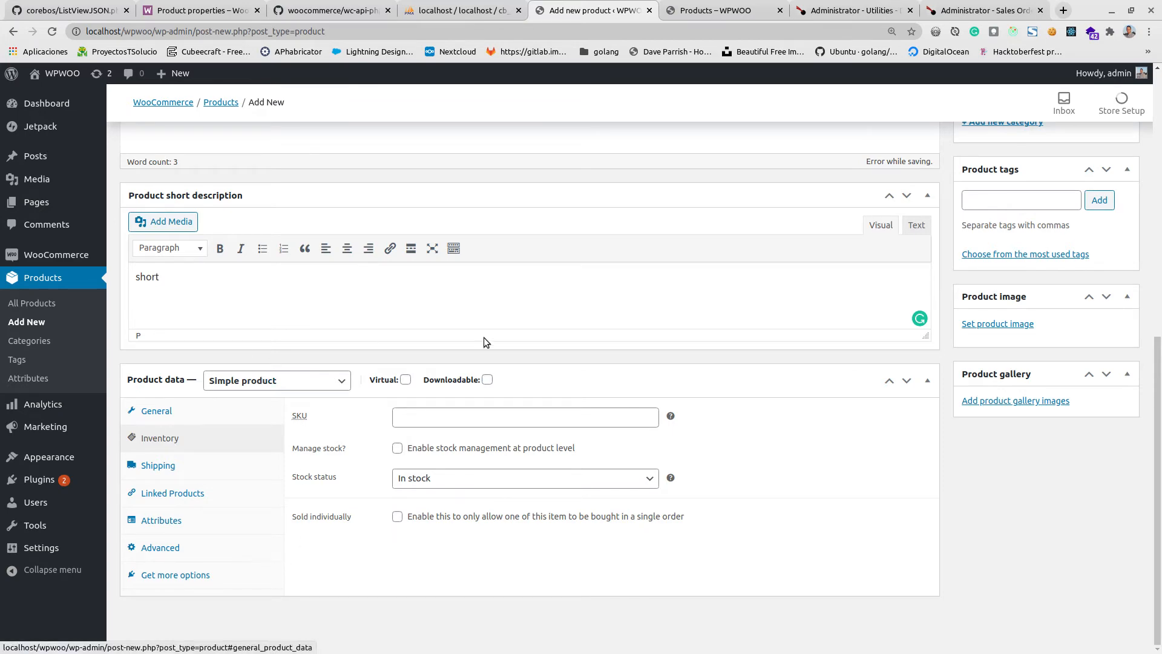
Publish the "video download" product.
{"action": "scroll", "coordinate": [380, 363], "scroll_direction": "up", "scroll_amount": 5}
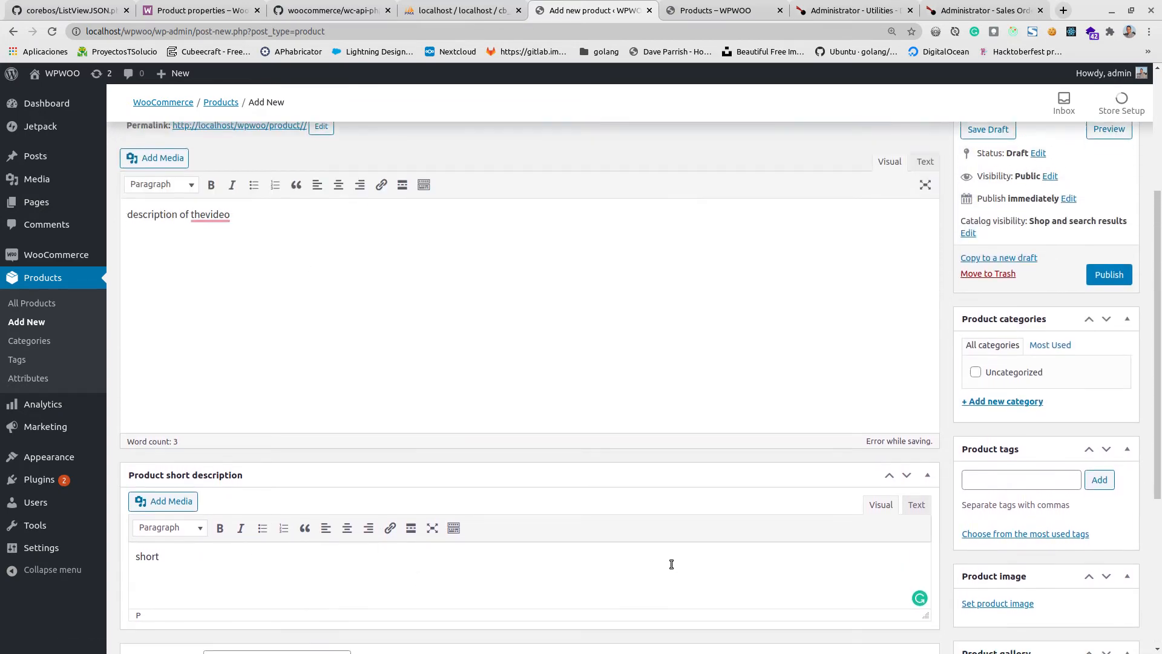
{"action": "scroll", "coordinate": [669, 557], "scroll_direction": "down", "scroll_amount": 3}
{"action": "scroll", "coordinate": [669, 557], "scroll_direction": "up", "scroll_amount": 5}
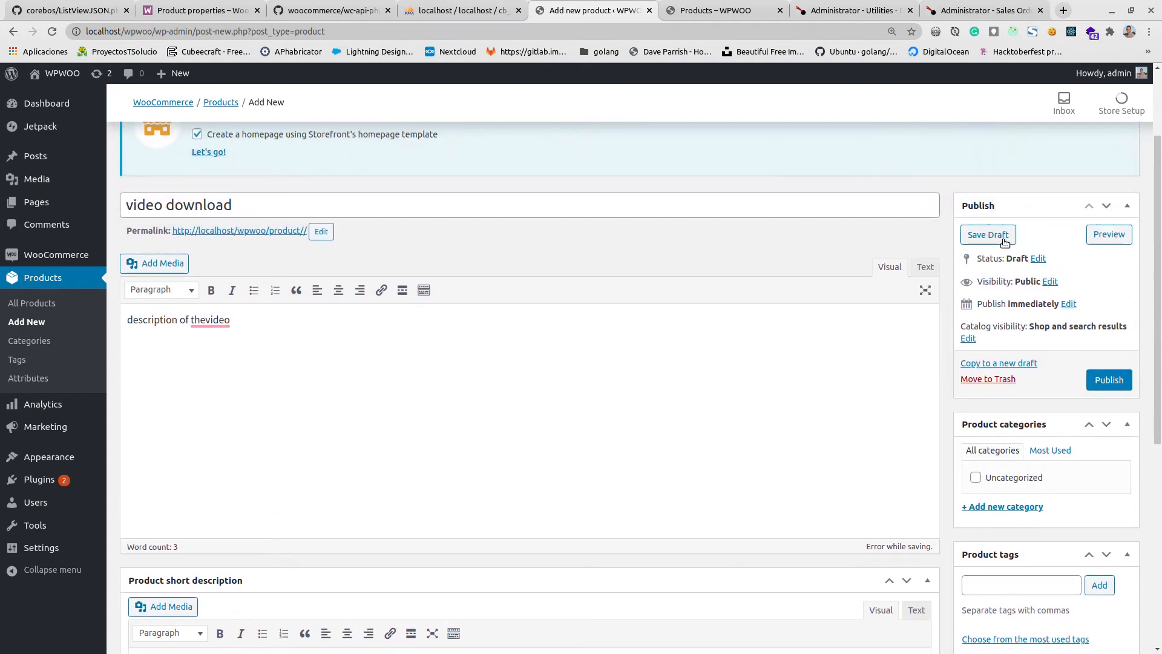
{"action": "left_click", "coordinate": [1097, 379]}
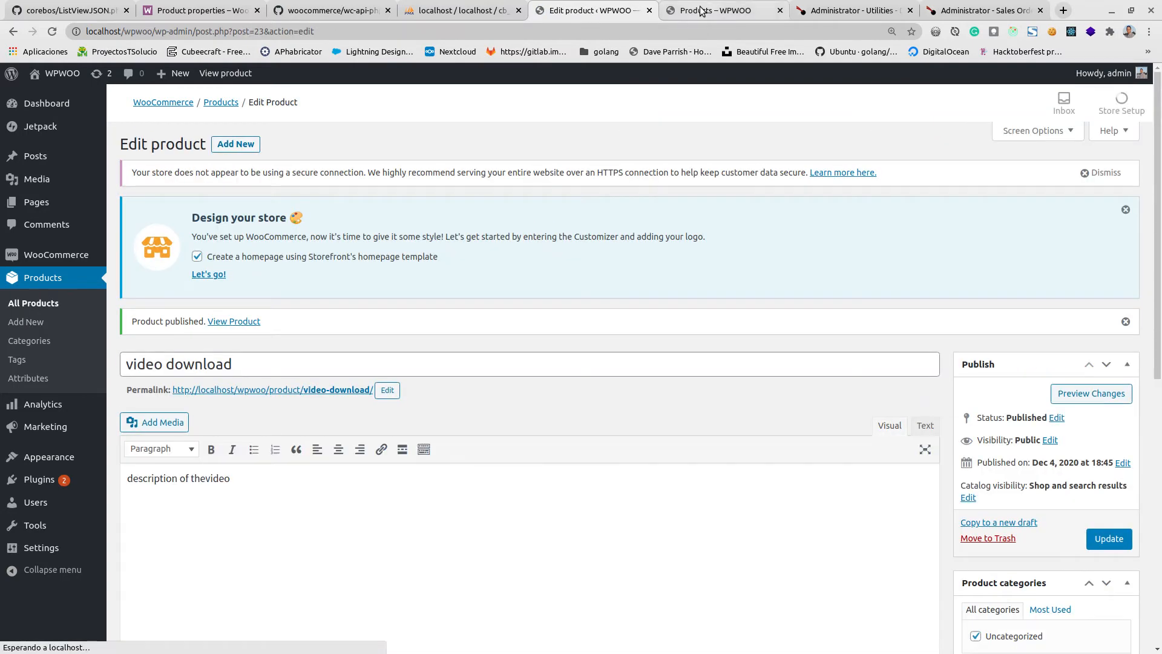
Reload the storefront's Shop page and look for the "video download" product in the listing.
{"action": "left_click", "coordinate": [702, 10]}
{"action": "left_click", "coordinate": [569, 247]}
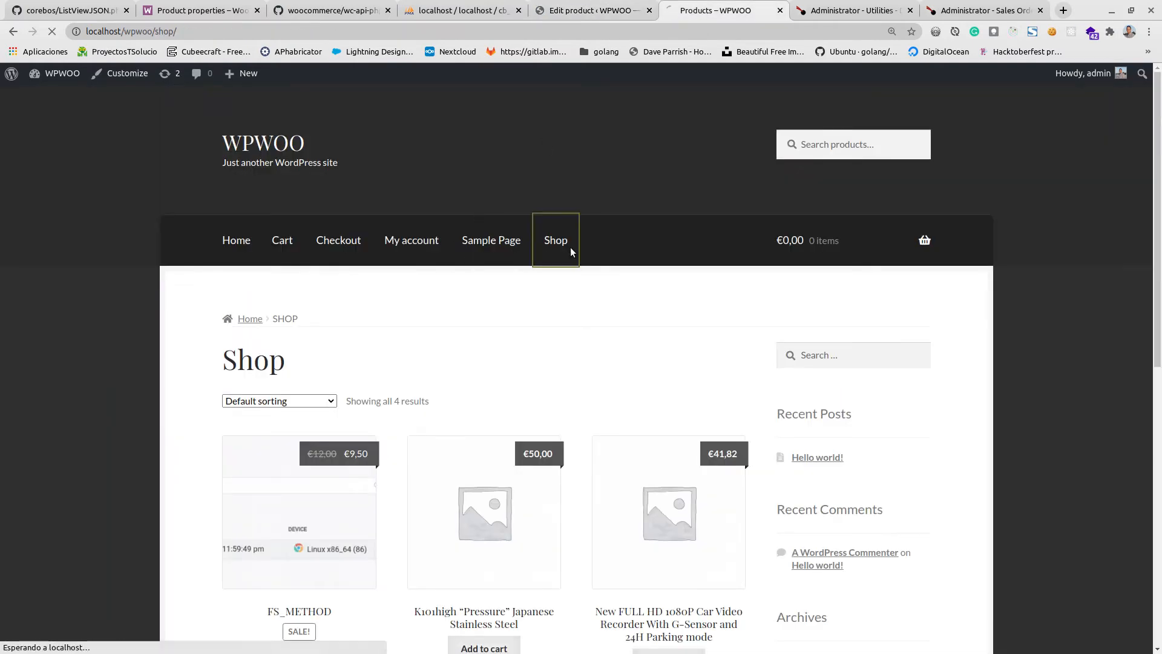
{"action": "scroll", "coordinate": [525, 318], "scroll_direction": "down", "scroll_amount": 7}
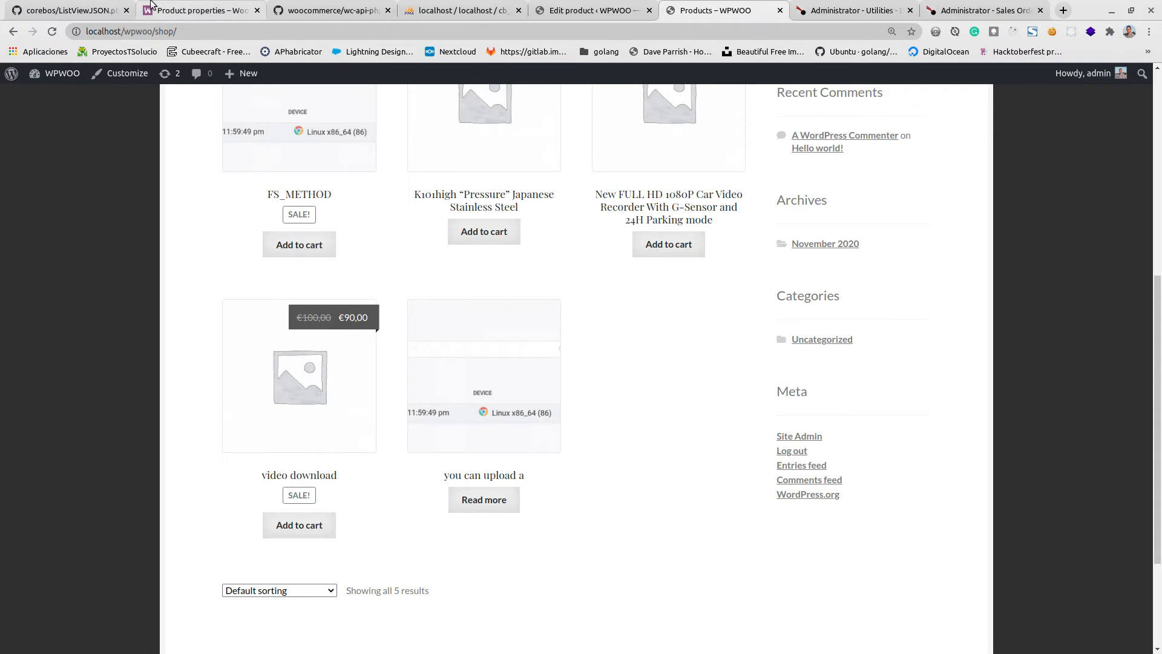
Switch to phpMyAdmin, refresh the cb_messagequeue table and examine the information column of the queued messages.
{"action": "left_click", "coordinate": [463, 11]}
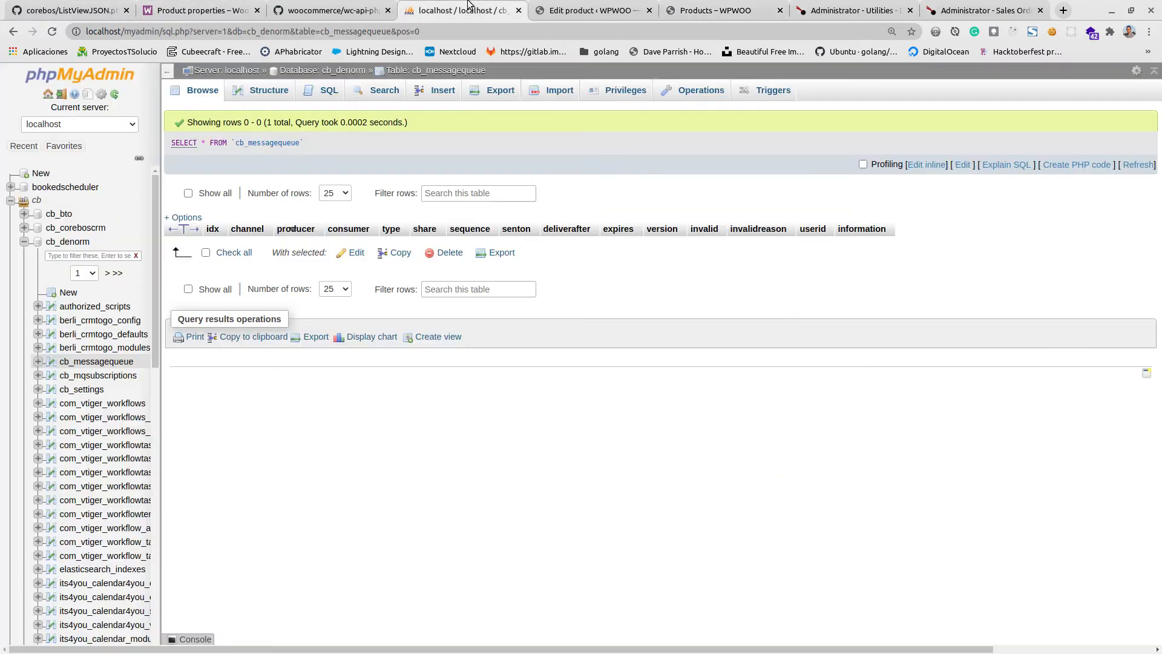
{"action": "left_click", "coordinate": [1142, 166]}
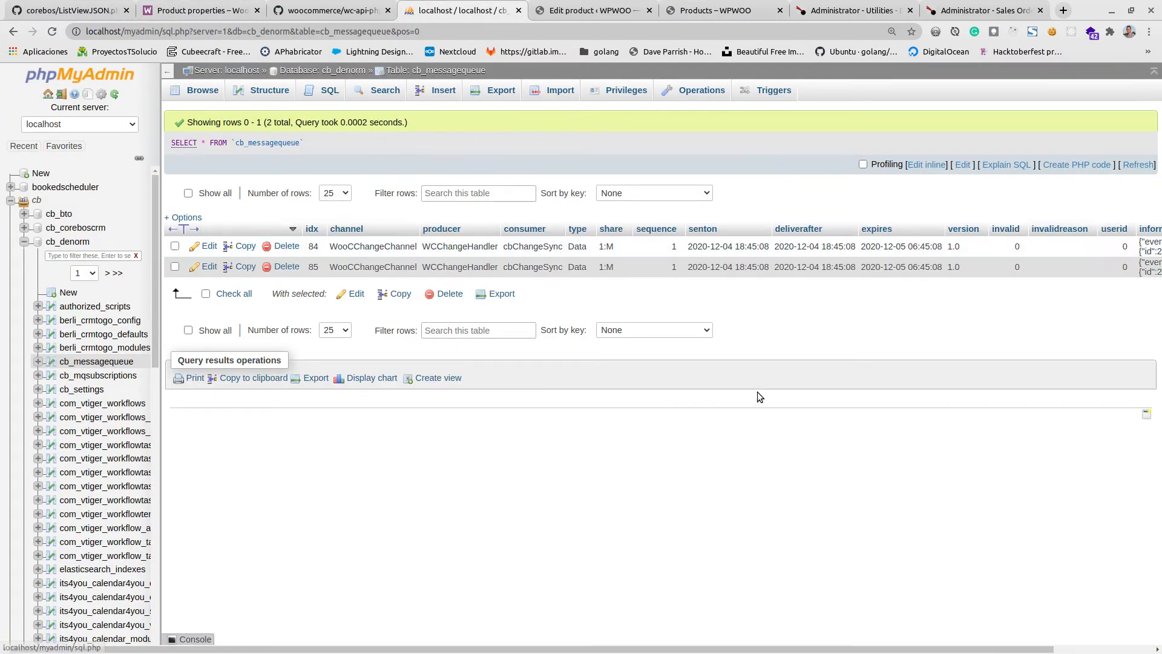
{"action": "left_click_drag", "start_coordinate": [408, 649], "coordinate": [770, 651]}
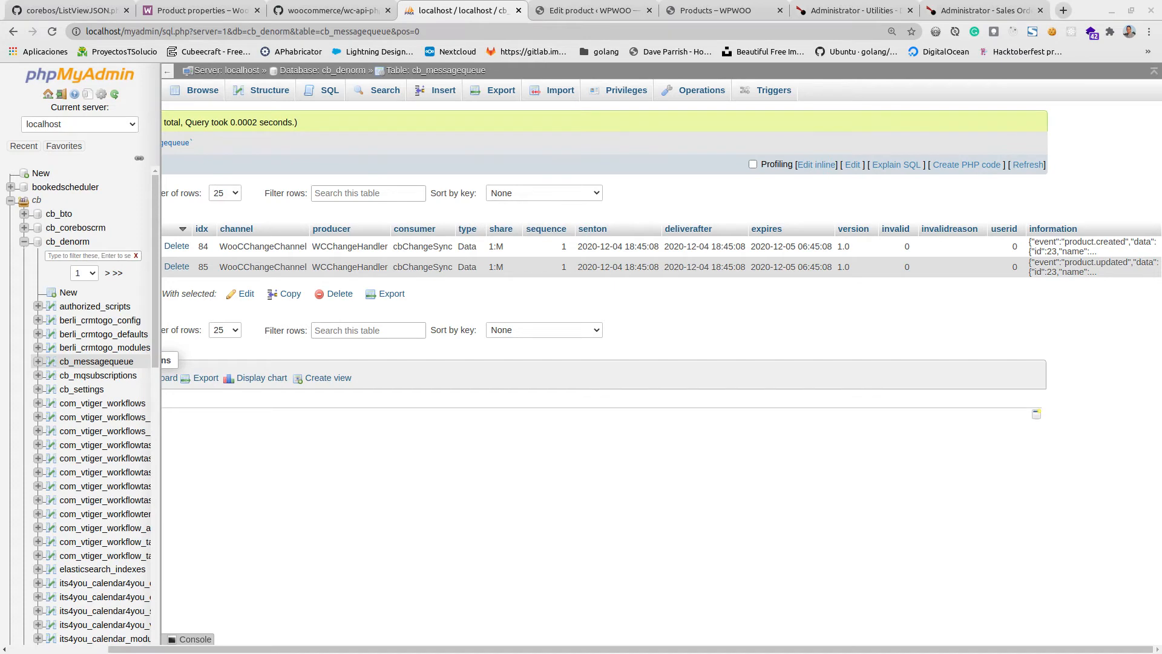
Switch to the terminal session in /var/www/cbdenorm and run php include/cbmqtm/directrun.php to process the message queue.
{"action": "left_click_drag", "start_coordinate": [0, 57], "coordinate": [586, 74]}
{"action": "double_click", "coordinate": [556, 74]}
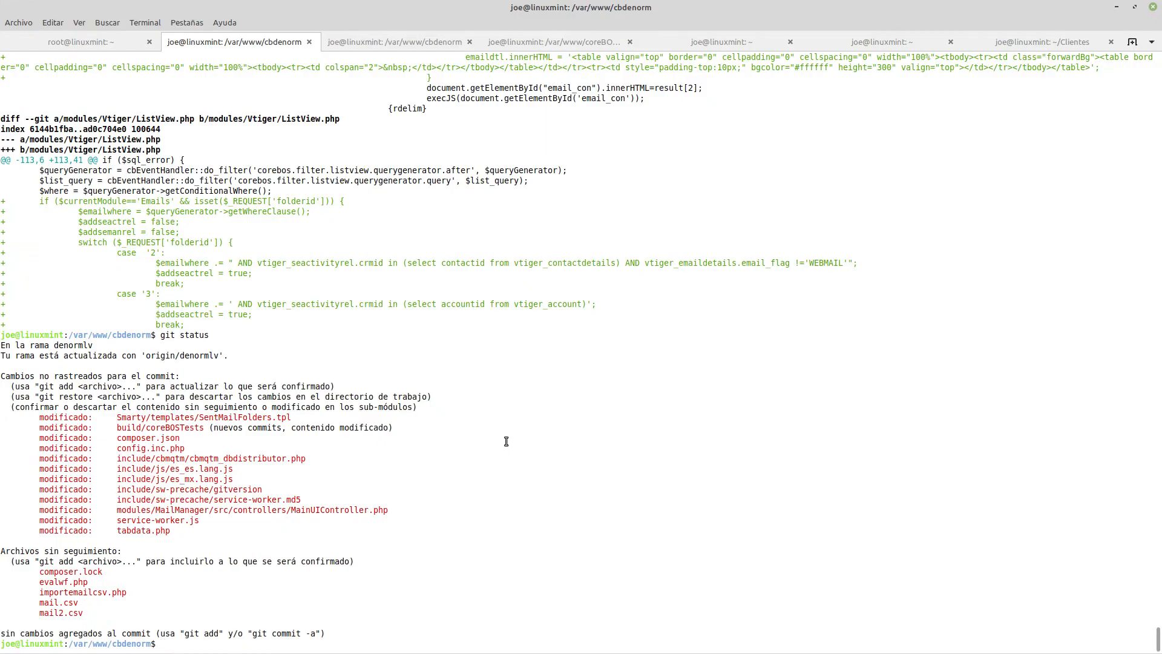
{"action": "left_click", "coordinate": [357, 43]}
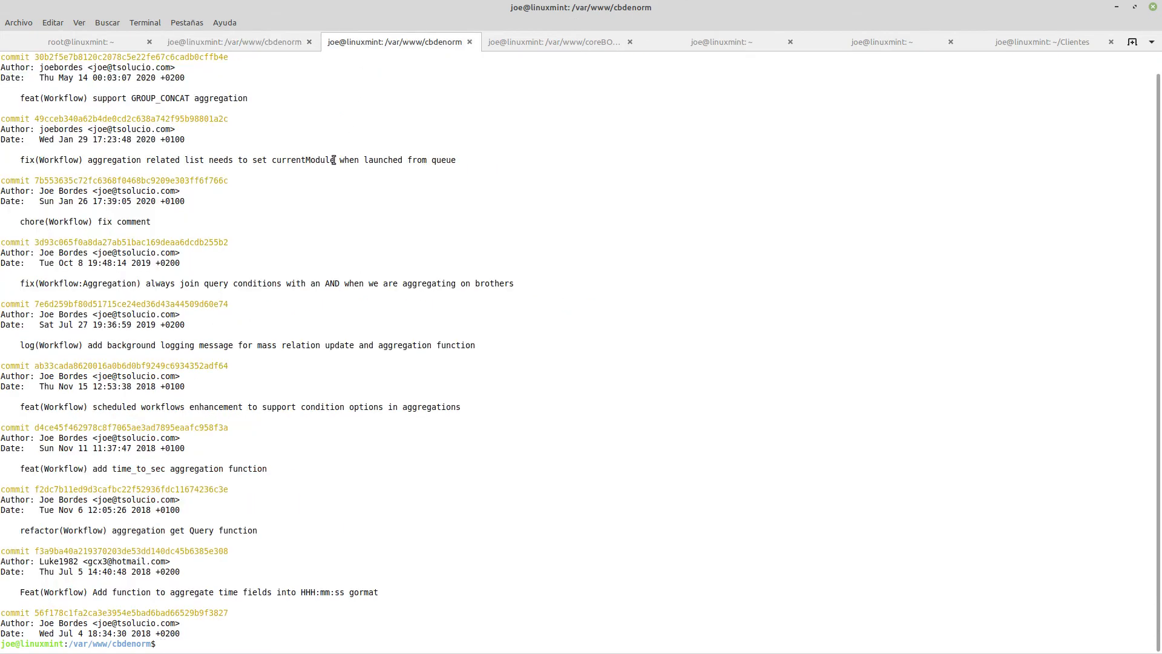
{"action": "left_click", "coordinate": [229, 43]}
{"action": "type", "text": "php"}
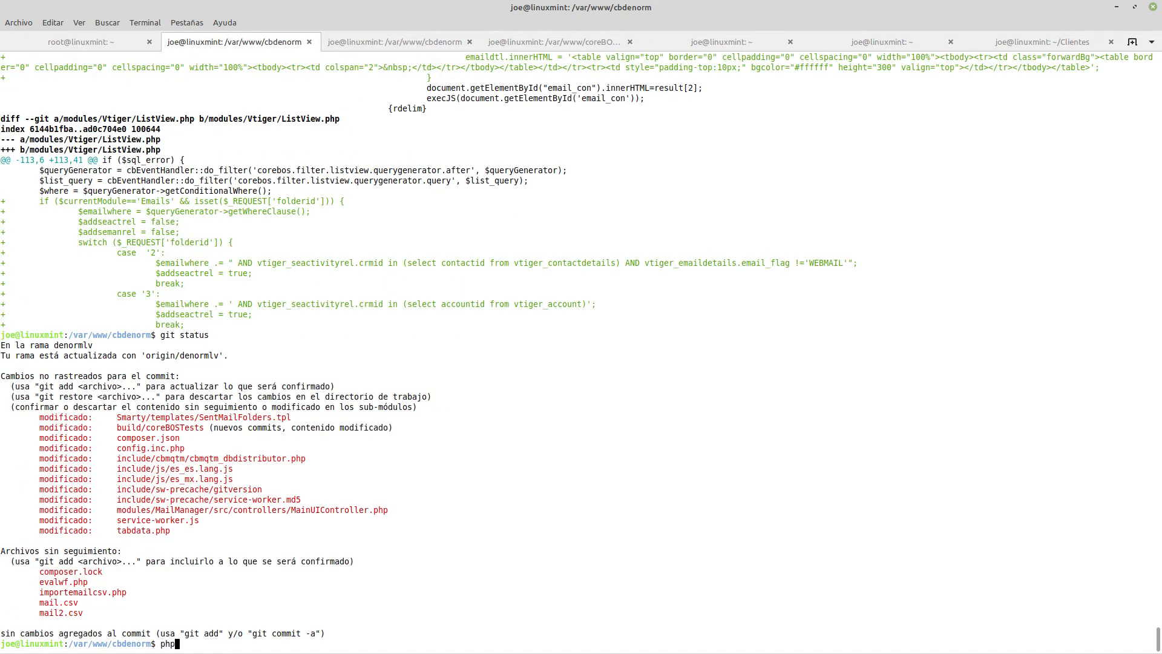
{"action": "type", "text": " include/cn"}
{"action": "key", "text": "BackSpace"}
{"action": "type", "text": "b"}
{"action": "key", "text": "Tab"}
{"action": "type", "text": "dir"}
{"action": "key", "text": "Tab"}
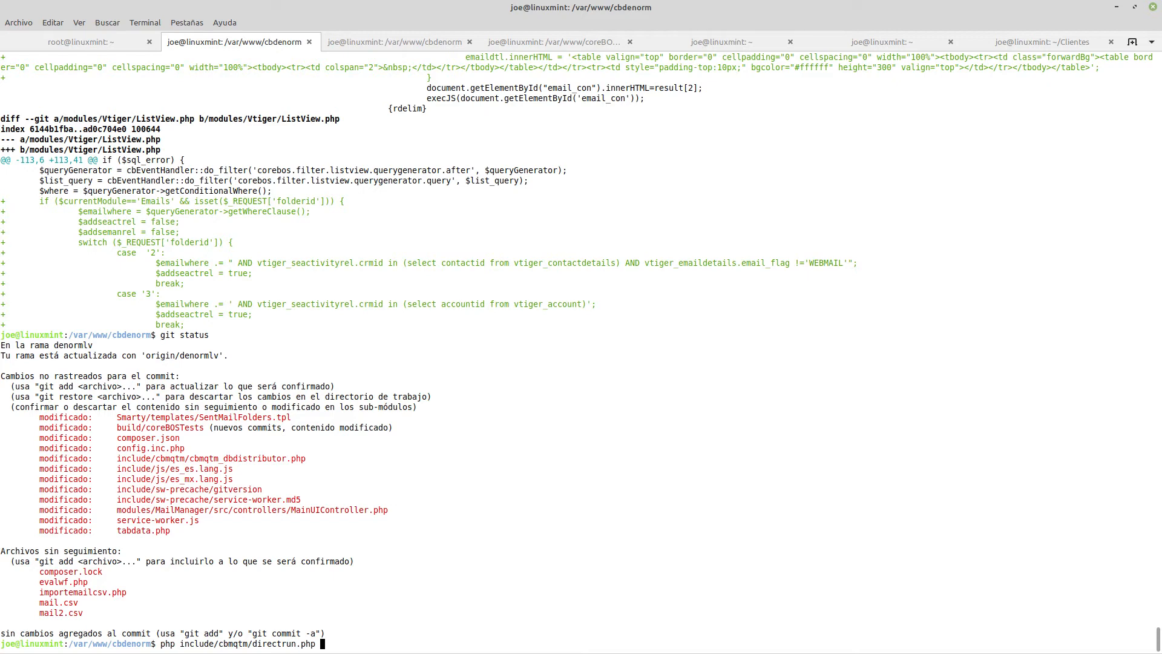
{"action": "key", "text": "Return"}
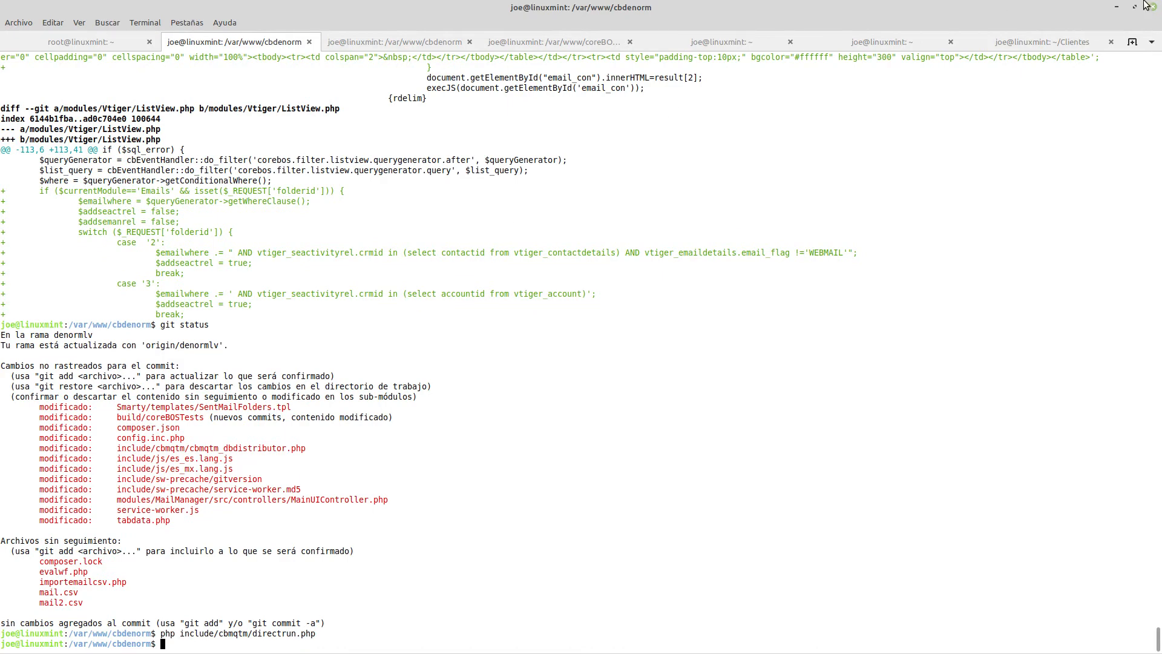
Return to phpMyAdmin to refresh the cb_messagequeue table, and open the Products module in coreBOS.
{"action": "left_click", "coordinate": [1116, 7]}
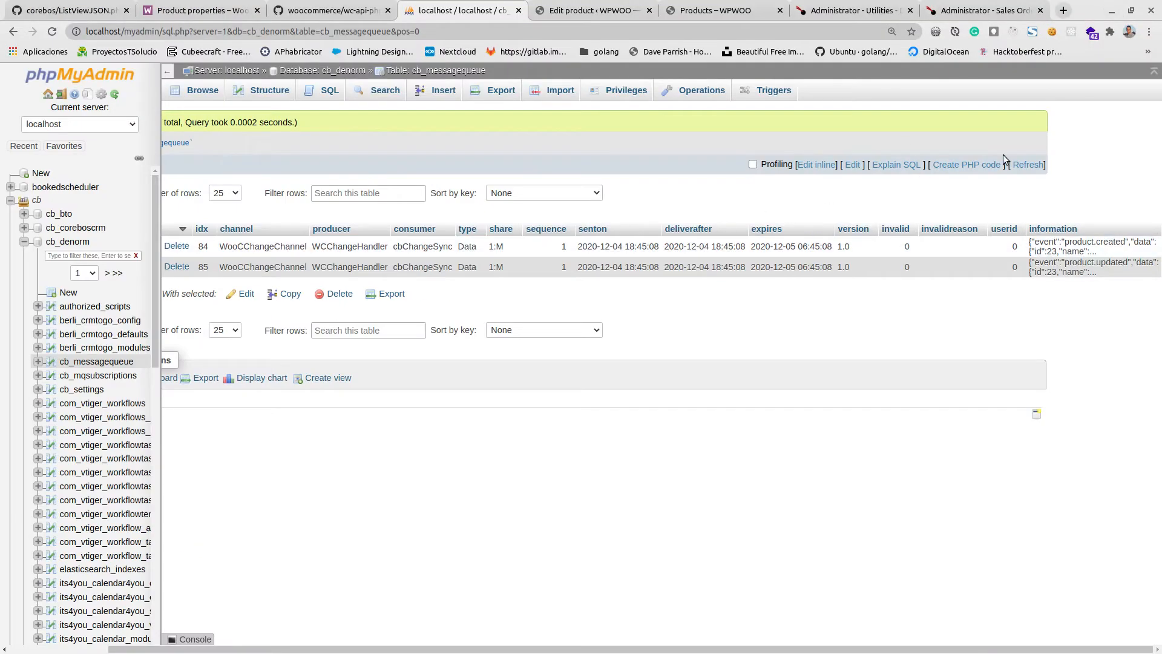
{"action": "left_click", "coordinate": [1023, 165]}
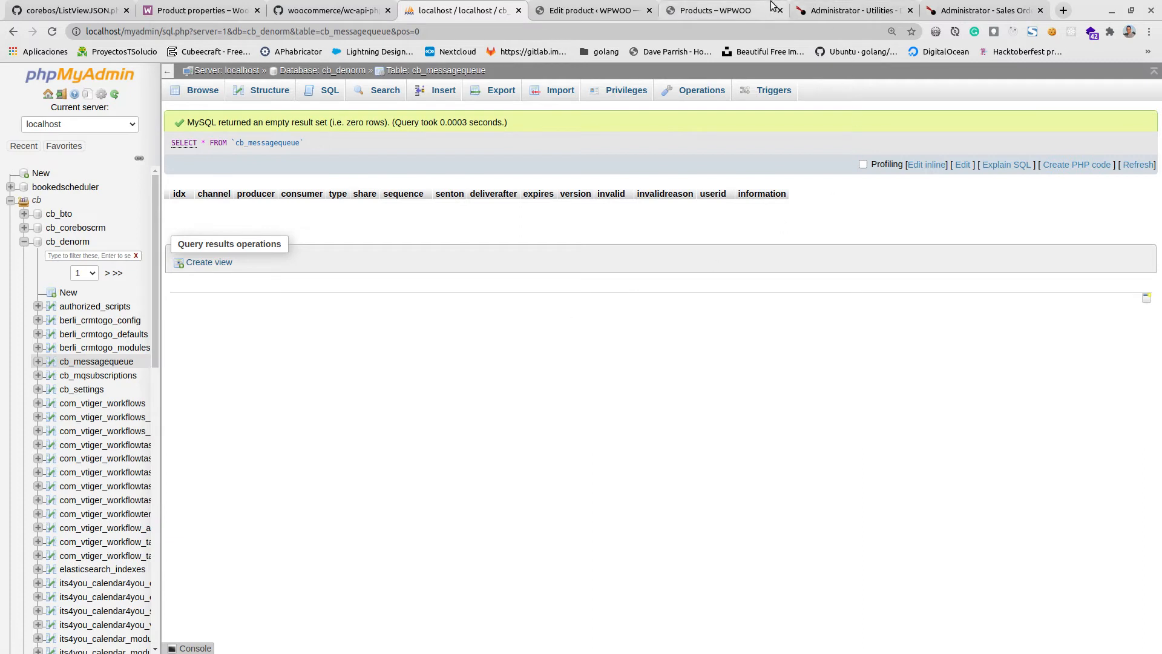
{"action": "left_click", "coordinate": [854, 10]}
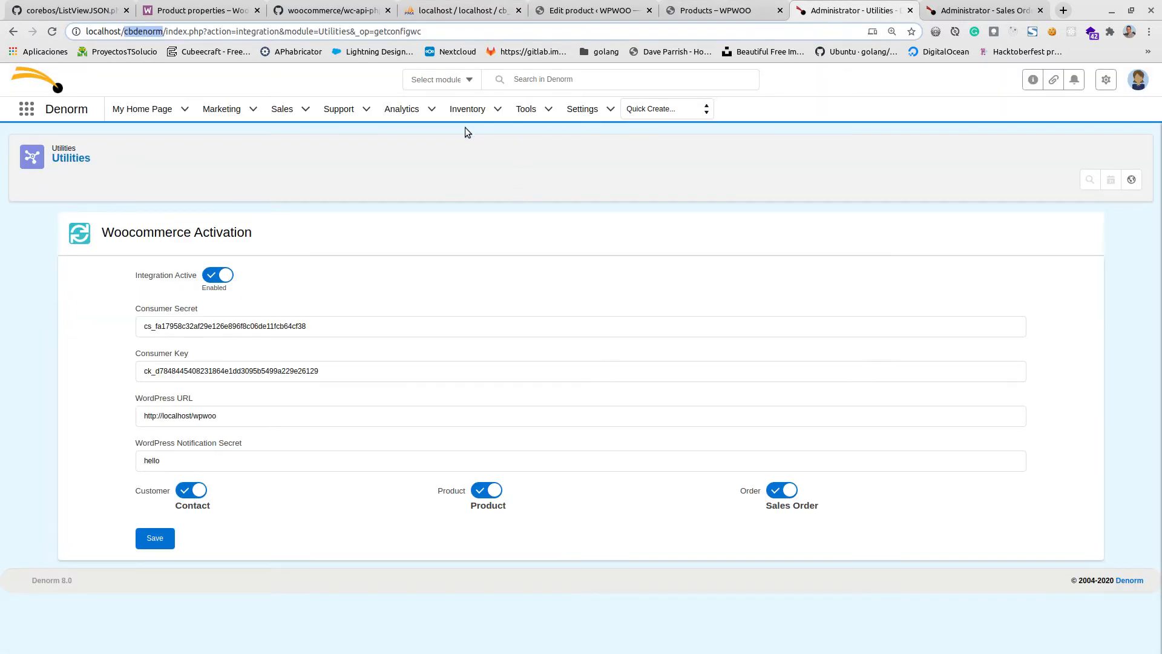
{"action": "mouse_move", "coordinate": [523, 114]}
{"action": "mouse_move", "coordinate": [467, 111]}
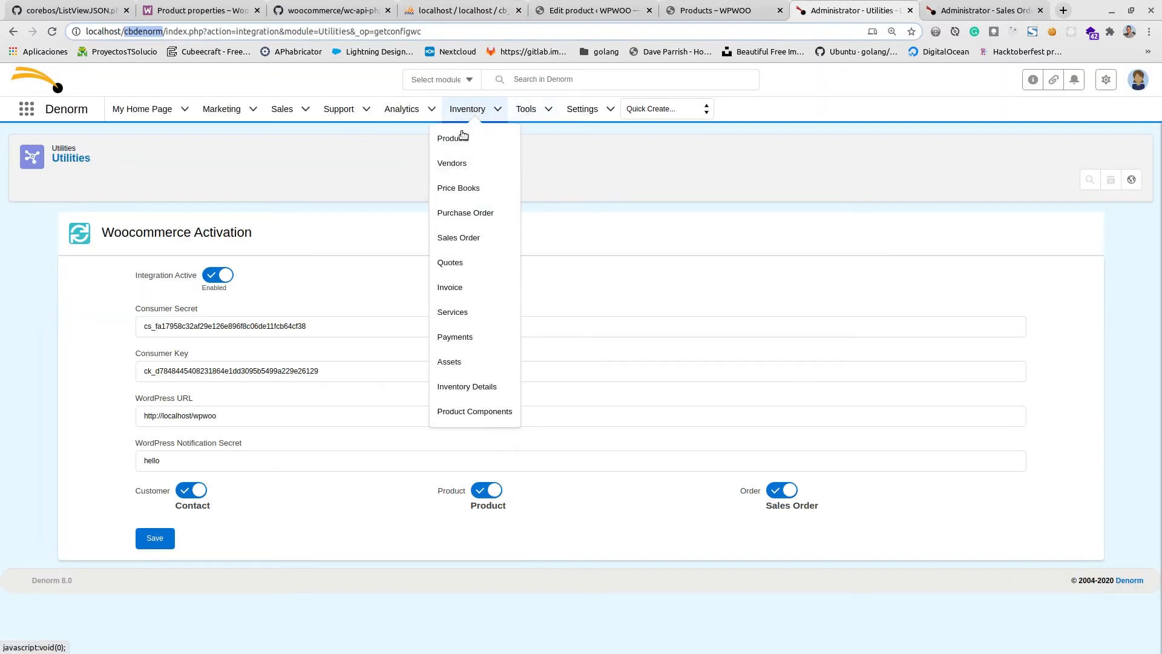
{"action": "left_click", "coordinate": [462, 135]}
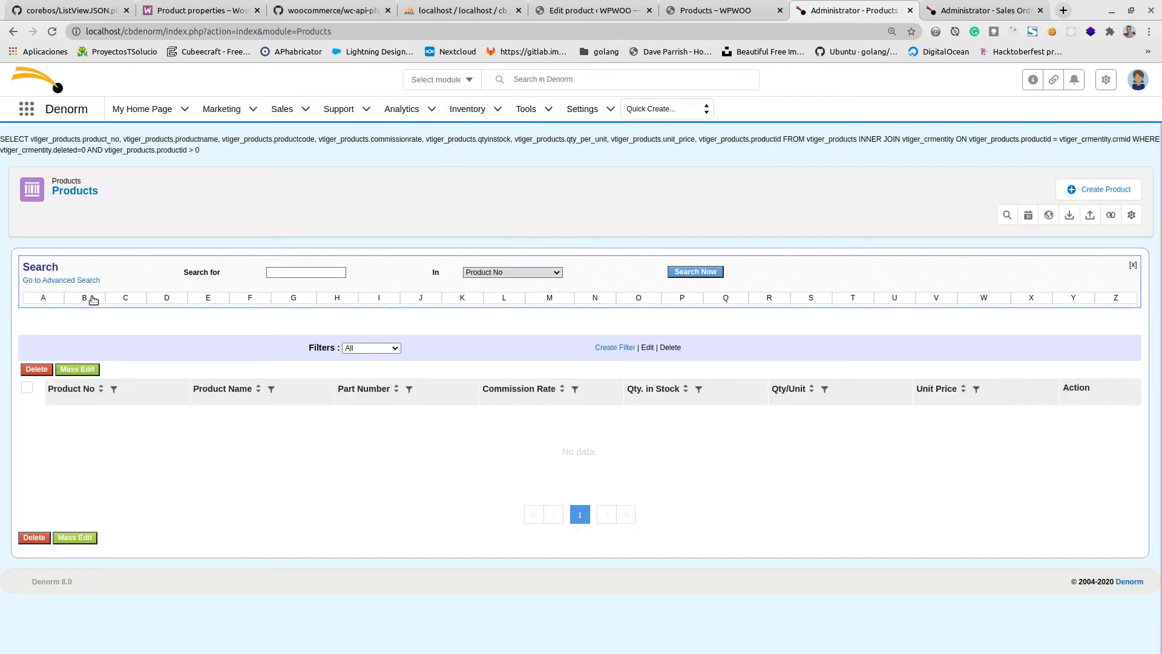
Switch the coreBOS product list filter to ActiveColumn and back to All, and reload the list.
{"action": "left_click", "coordinate": [73, 191]}
{"action": "left_click", "coordinate": [348, 348]}
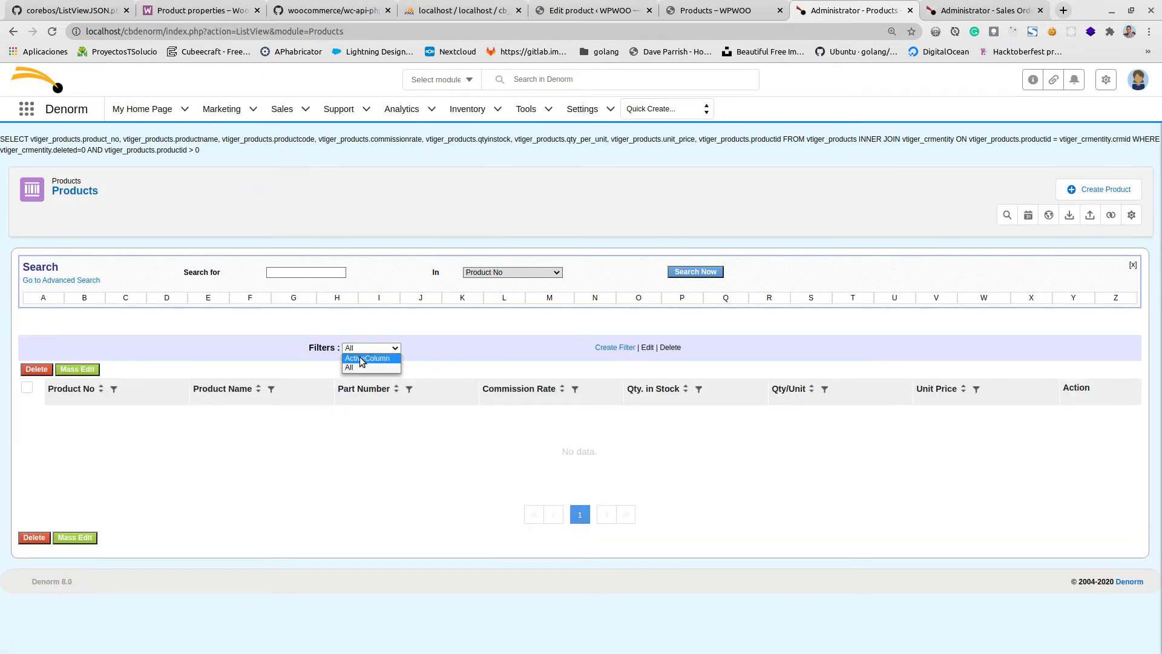
{"action": "left_click", "coordinate": [362, 360]}
{"action": "left_click", "coordinate": [362, 349]}
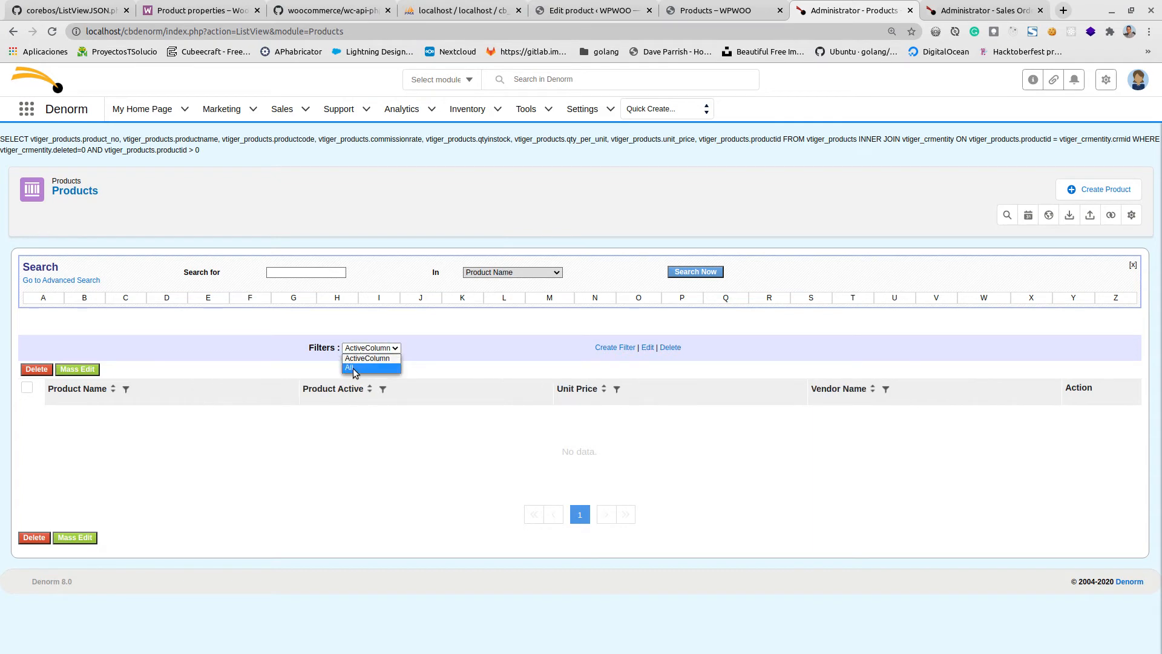
{"action": "left_click", "coordinate": [356, 371]}
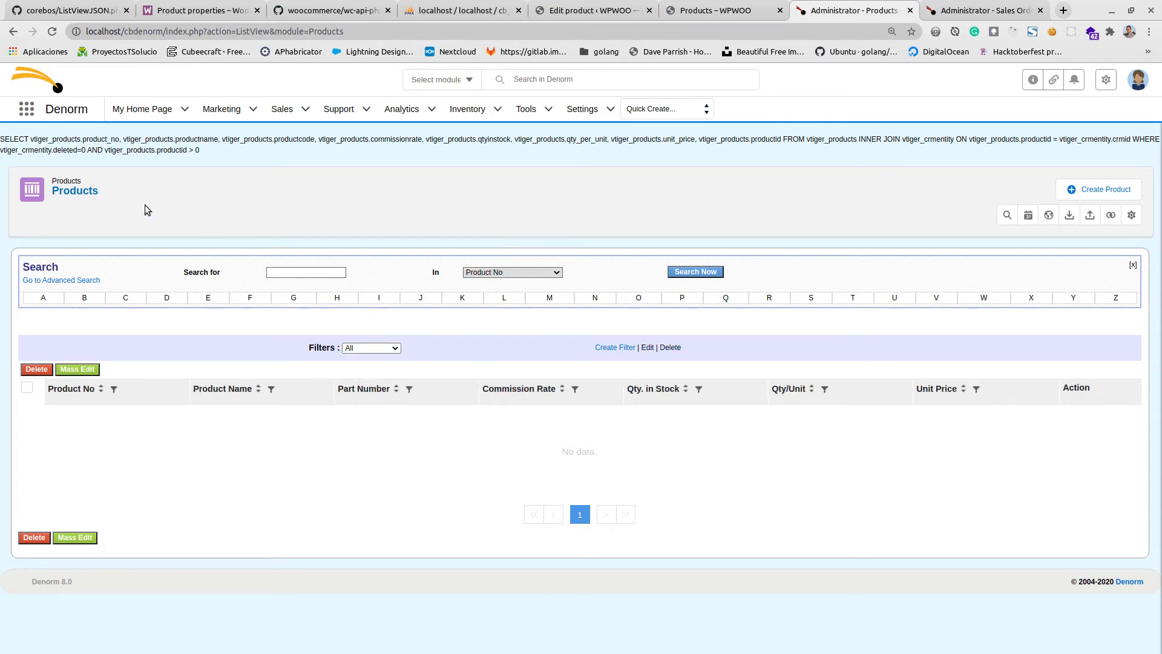
{"action": "left_click", "coordinate": [67, 193]}
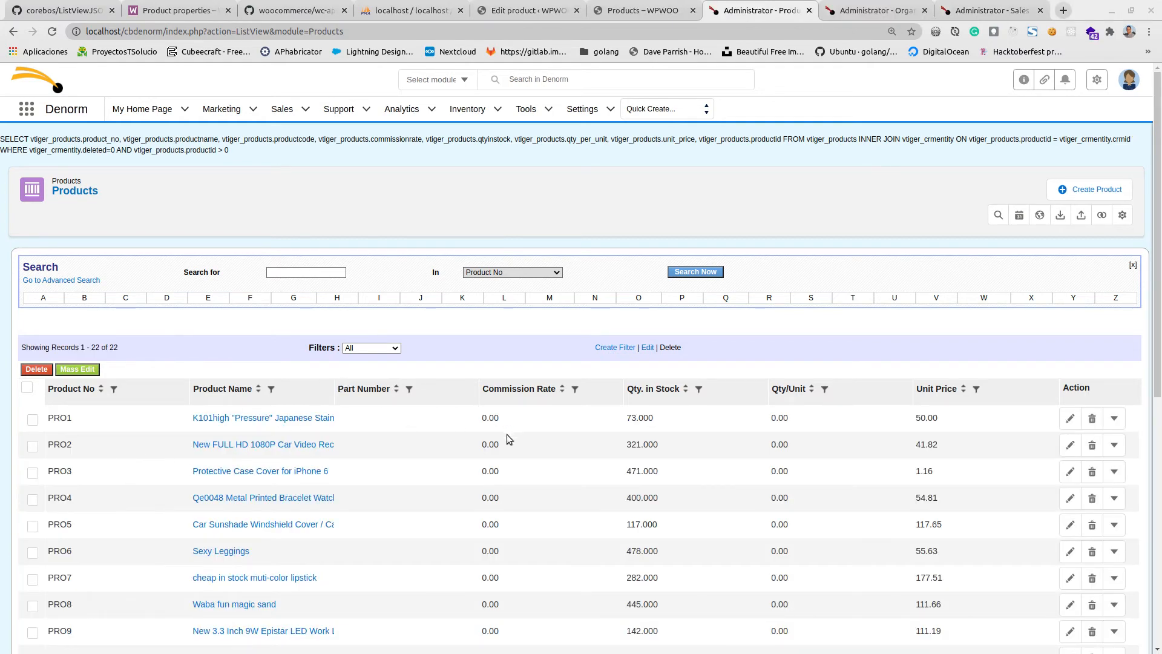
Open the "video download" product record in coreBOS and examine its product sheet, pricing, description and WooCommerce information.
{"action": "scroll", "coordinate": [243, 528], "scroll_direction": "down", "scroll_amount": 10}
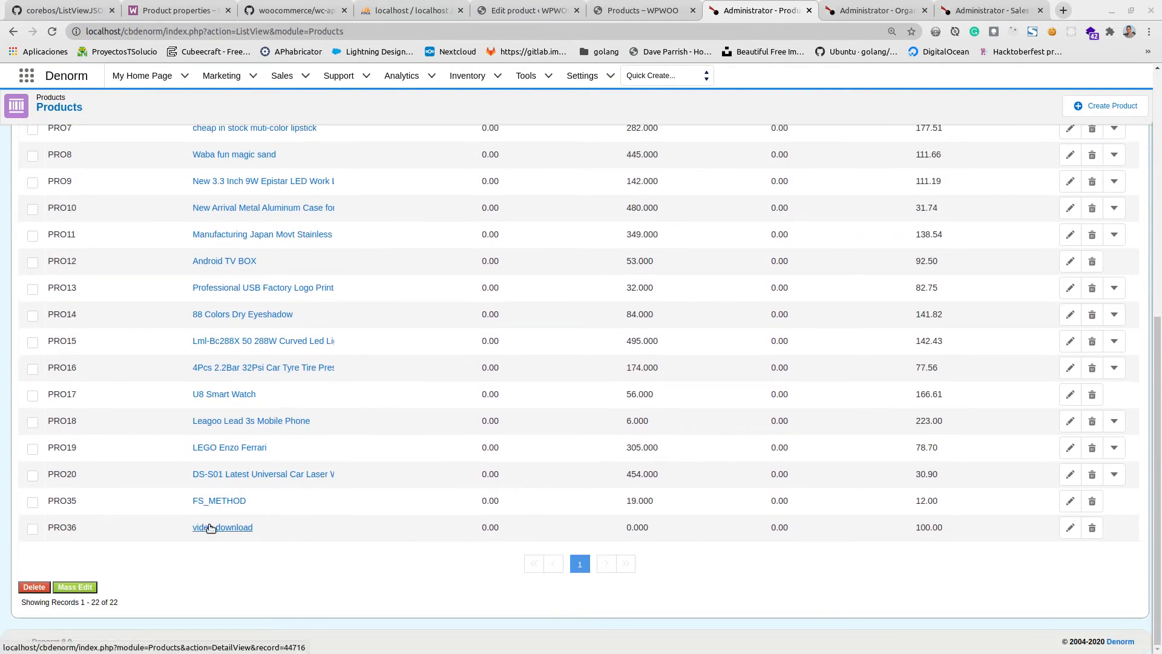
{"action": "left_click", "coordinate": [217, 528]}
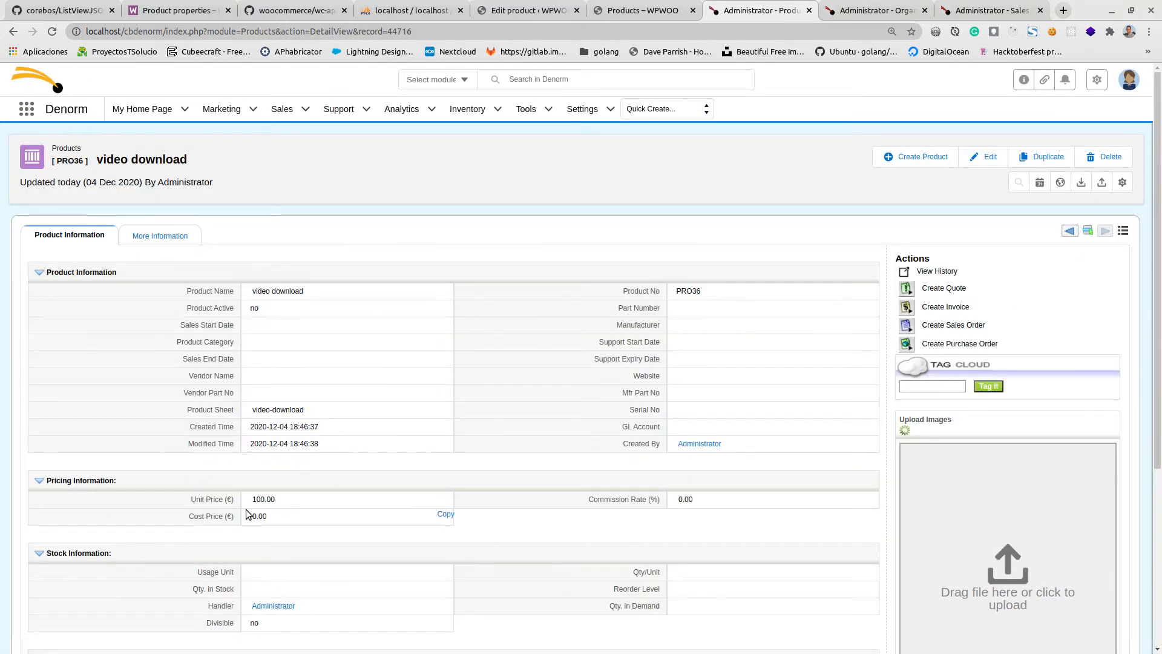
{"action": "scroll", "coordinate": [566, 468], "scroll_direction": "down", "scroll_amount": 2}
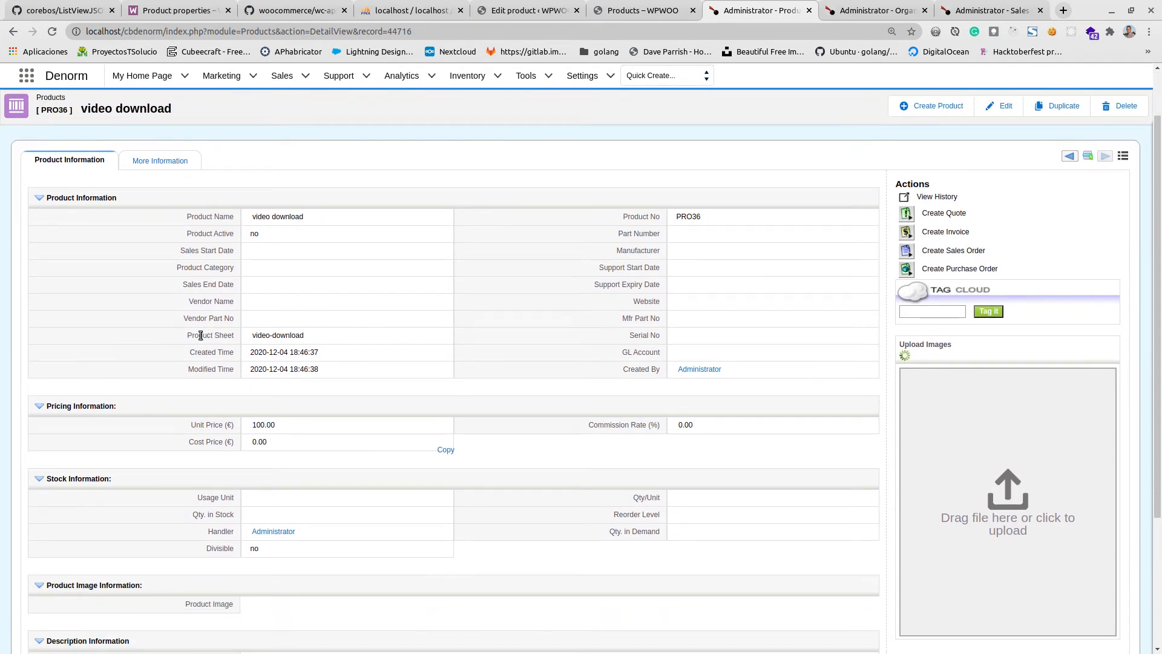
{"action": "left_click_drag", "start_coordinate": [205, 336], "coordinate": [238, 335]}
{"action": "scroll", "coordinate": [520, 487], "scroll_direction": "down", "scroll_amount": 3}
{"action": "scroll", "coordinate": [520, 488], "scroll_direction": "down", "scroll_amount": 1}
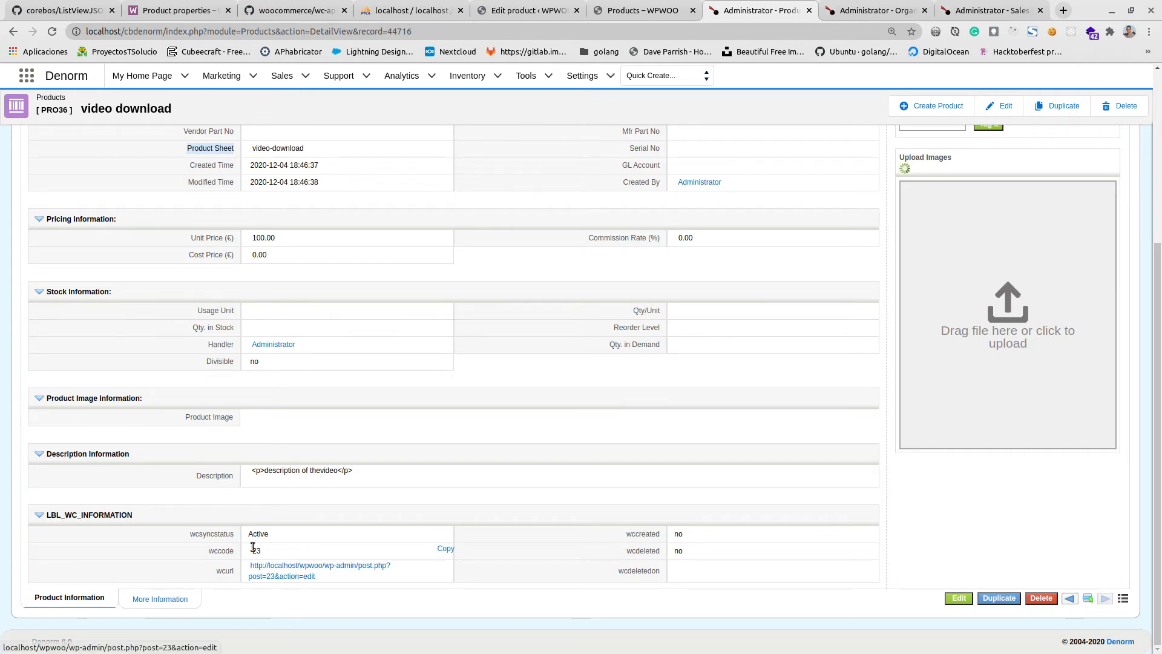
Check the options available for the product's wcsyncstatus field, leaving it at Active.
{"action": "double_click", "coordinate": [283, 537]}
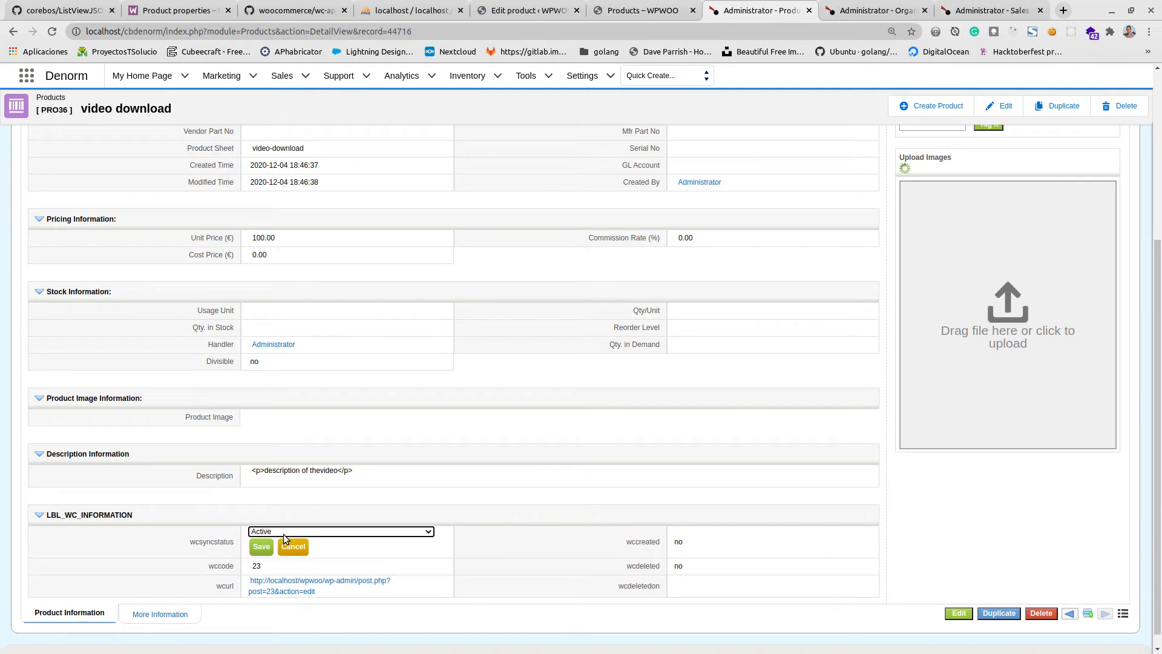
{"action": "left_click", "coordinate": [284, 533]}
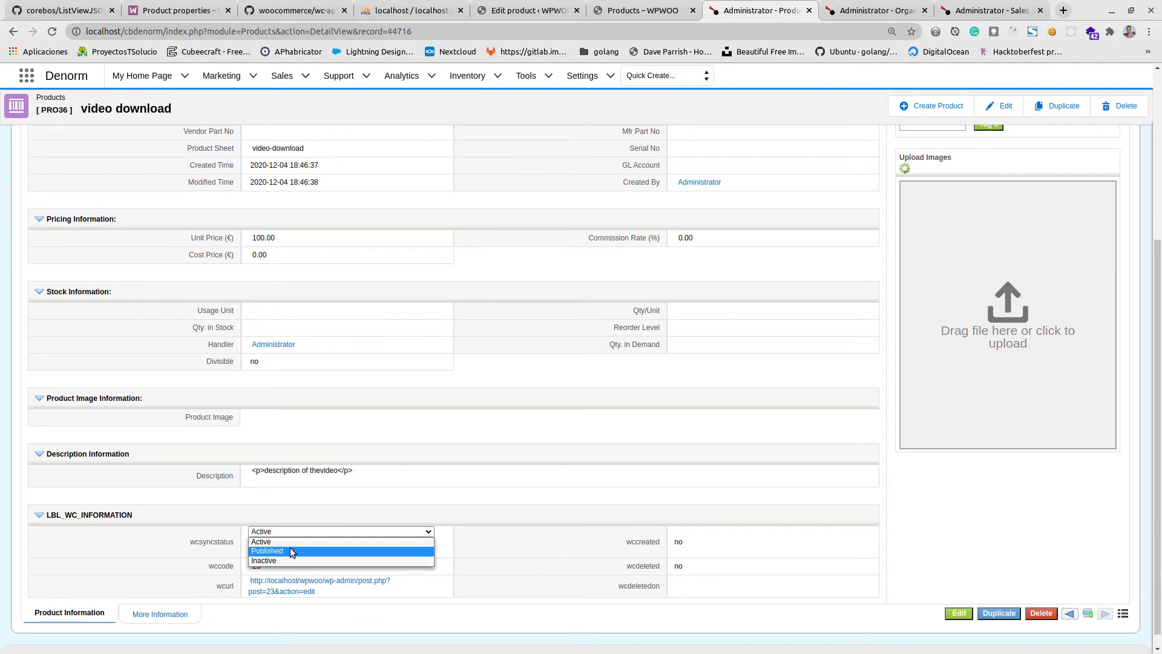
{"action": "left_click", "coordinate": [530, 554]}
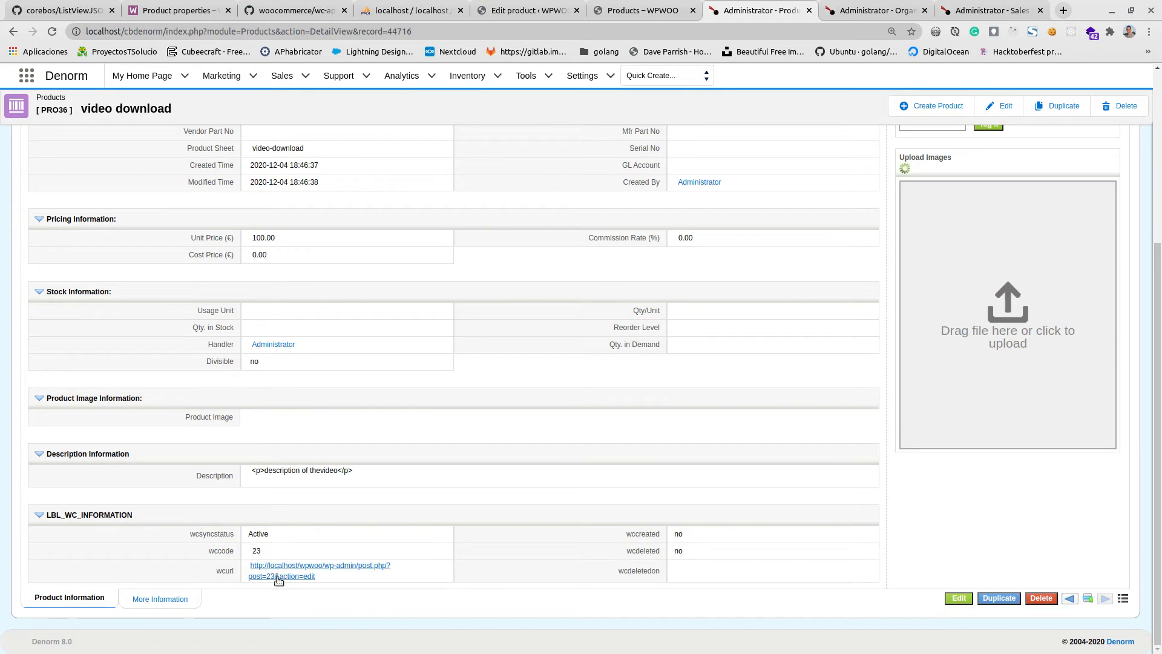
Follow the record's wcurl link to the product's WooCommerce edit page and review it.
{"action": "left_click", "coordinate": [309, 569]}
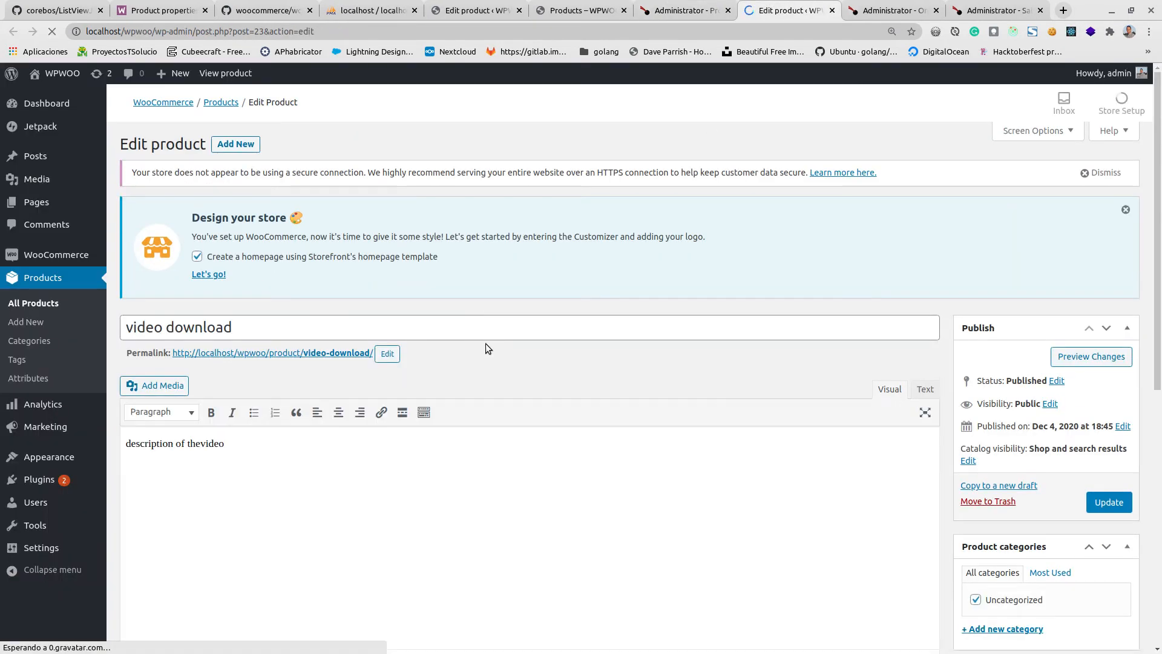
{"action": "scroll", "coordinate": [198, 283], "scroll_direction": "down", "scroll_amount": 2}
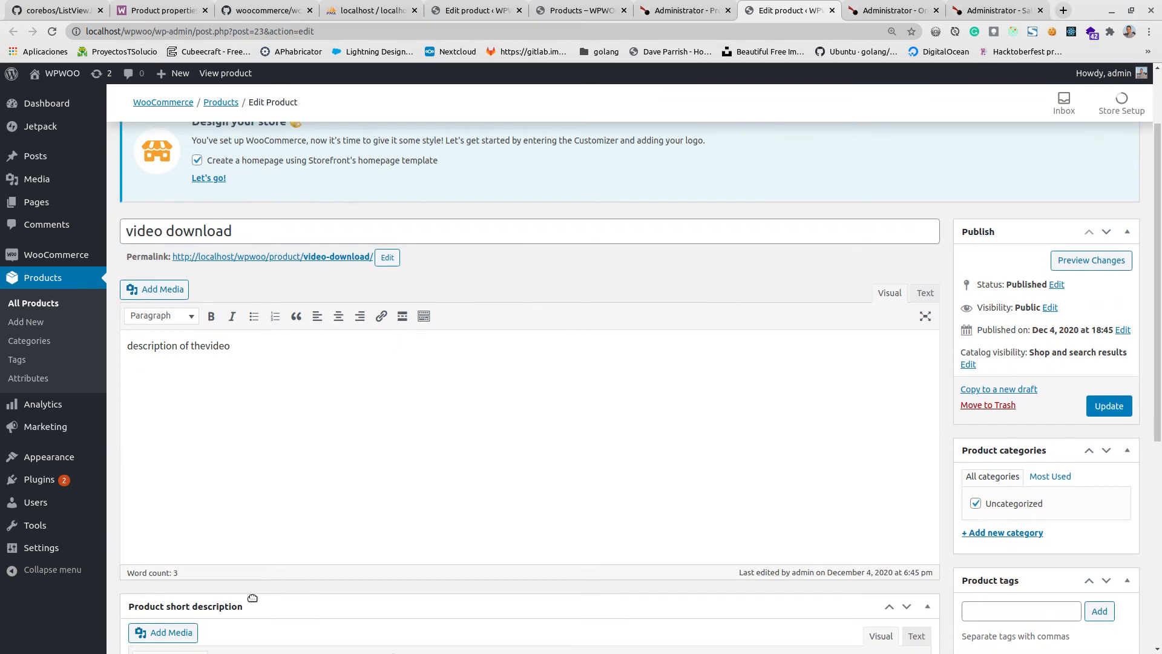
Finish reviewing and close the product's WooCommerce edit page, and compare its shop listing with the coreBOS product record.
{"action": "scroll", "coordinate": [279, 581], "scroll_direction": "down", "scroll_amount": 6}
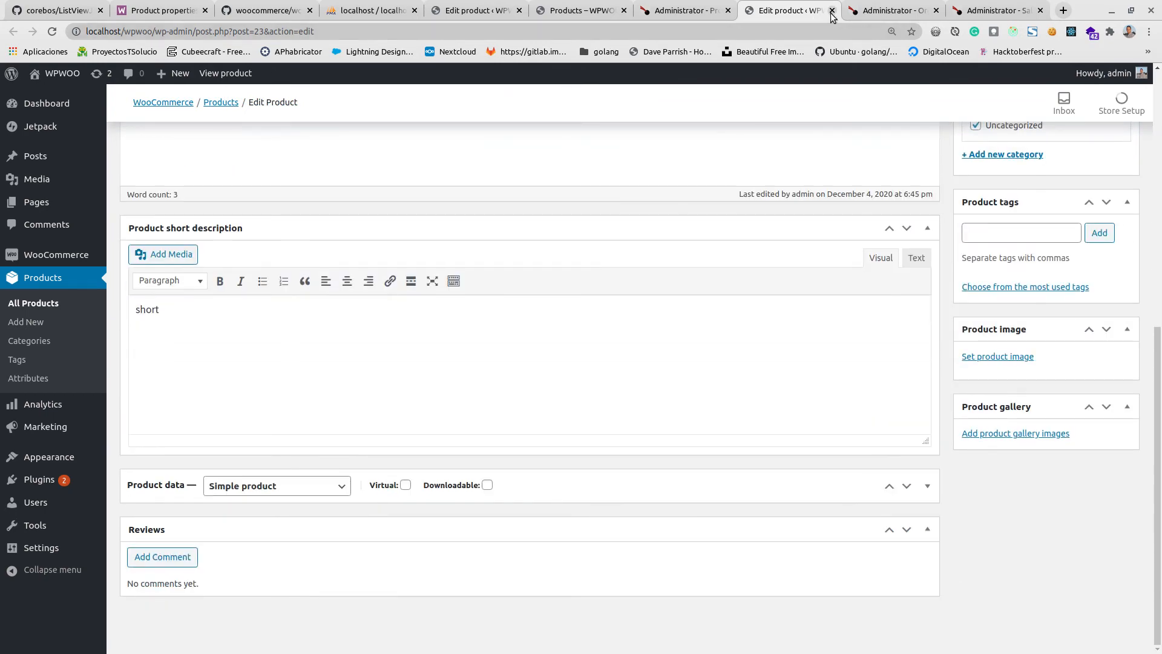
{"action": "left_click", "coordinate": [831, 11]}
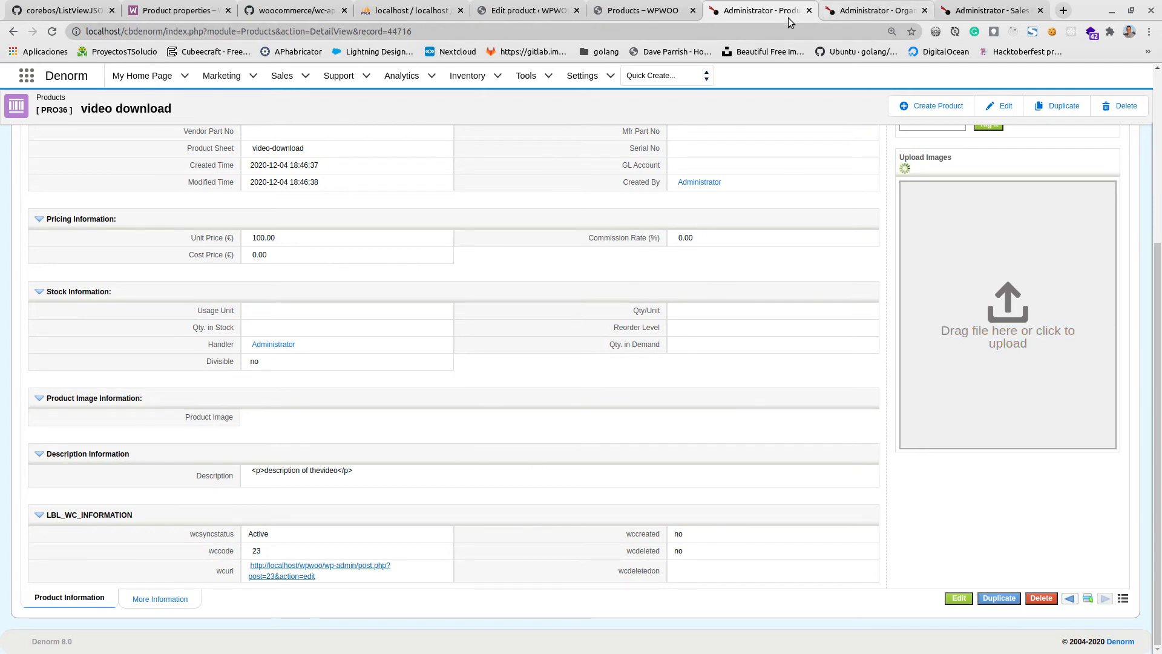
{"action": "left_click", "coordinate": [635, 6]}
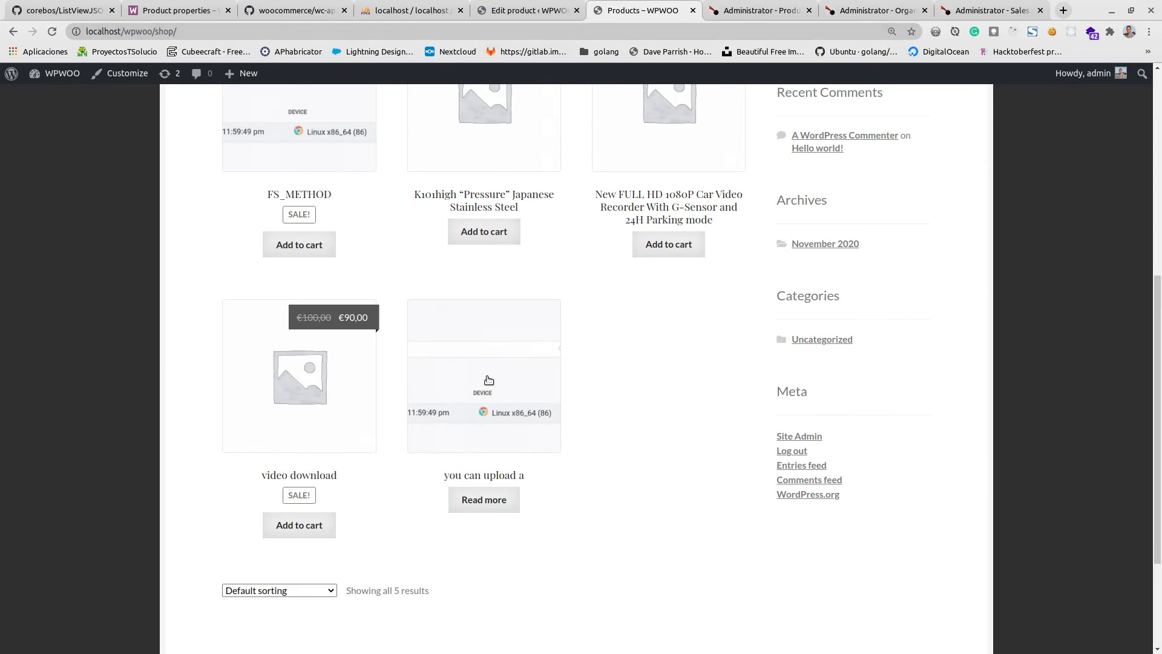
{"action": "left_click", "coordinate": [727, 12]}
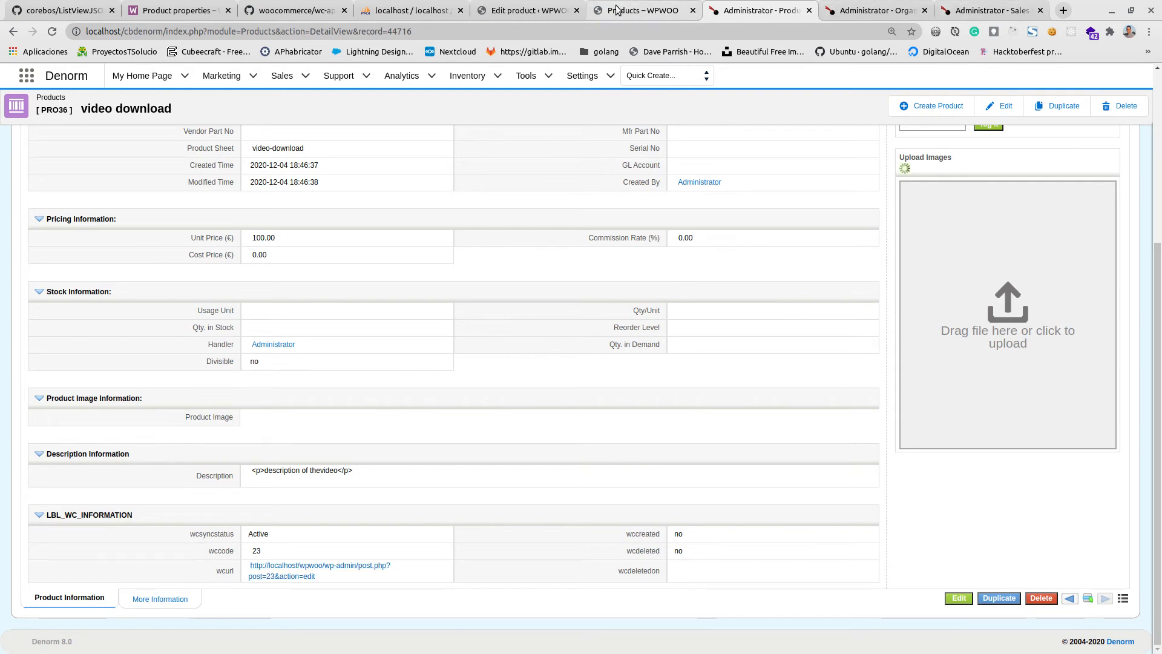
Add the "video download" product to the cart from the shop page, view the cart and proceed to checkout.
{"action": "left_click", "coordinate": [691, 9]}
{"action": "left_click", "coordinate": [302, 522]}
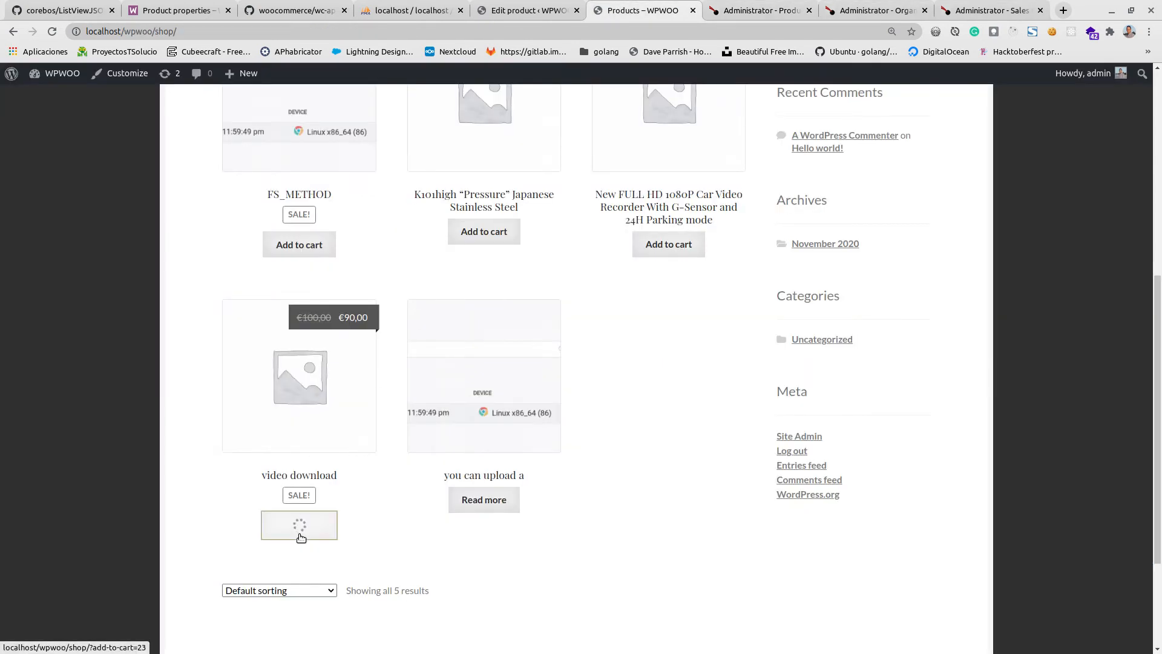
{"action": "scroll", "coordinate": [351, 563], "scroll_direction": "up", "scroll_amount": 1}
{"action": "left_click", "coordinate": [352, 568]}
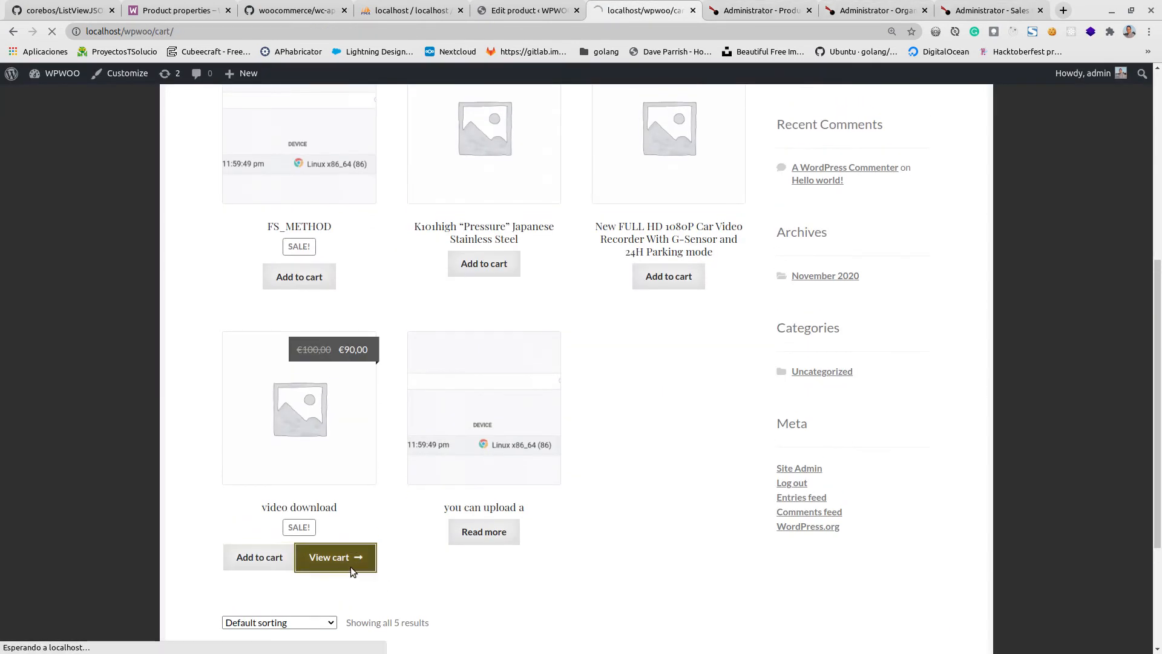
{"action": "scroll", "coordinate": [280, 506], "scroll_direction": "down", "scroll_amount": 3}
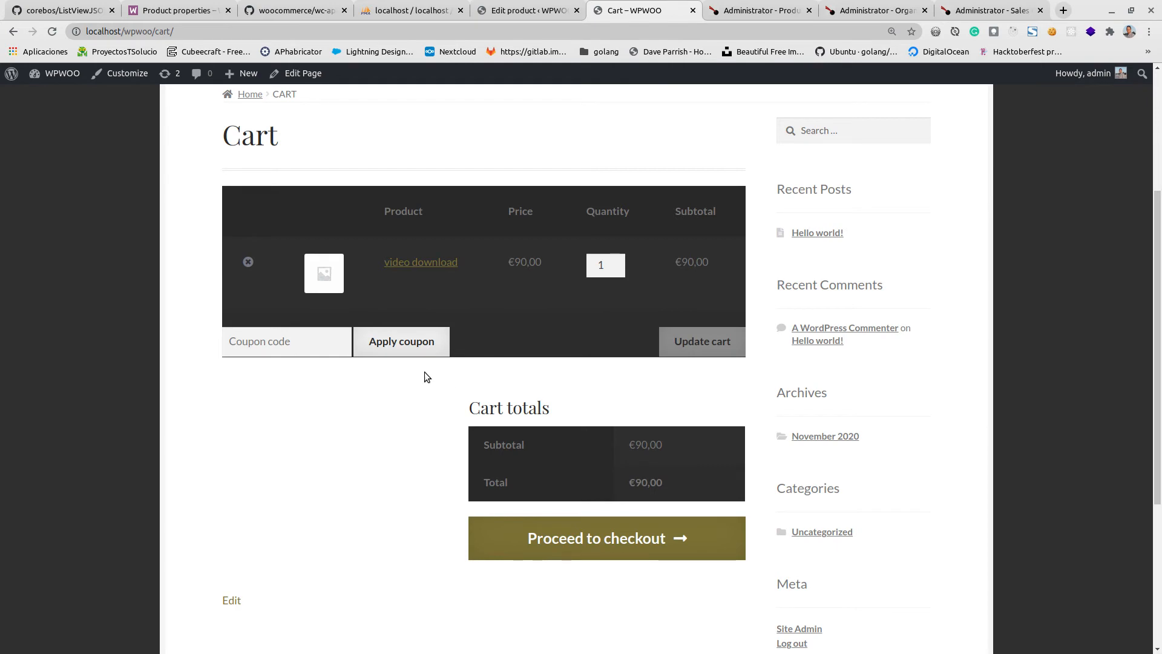
{"action": "scroll", "coordinate": [423, 372], "scroll_direction": "down", "scroll_amount": 3}
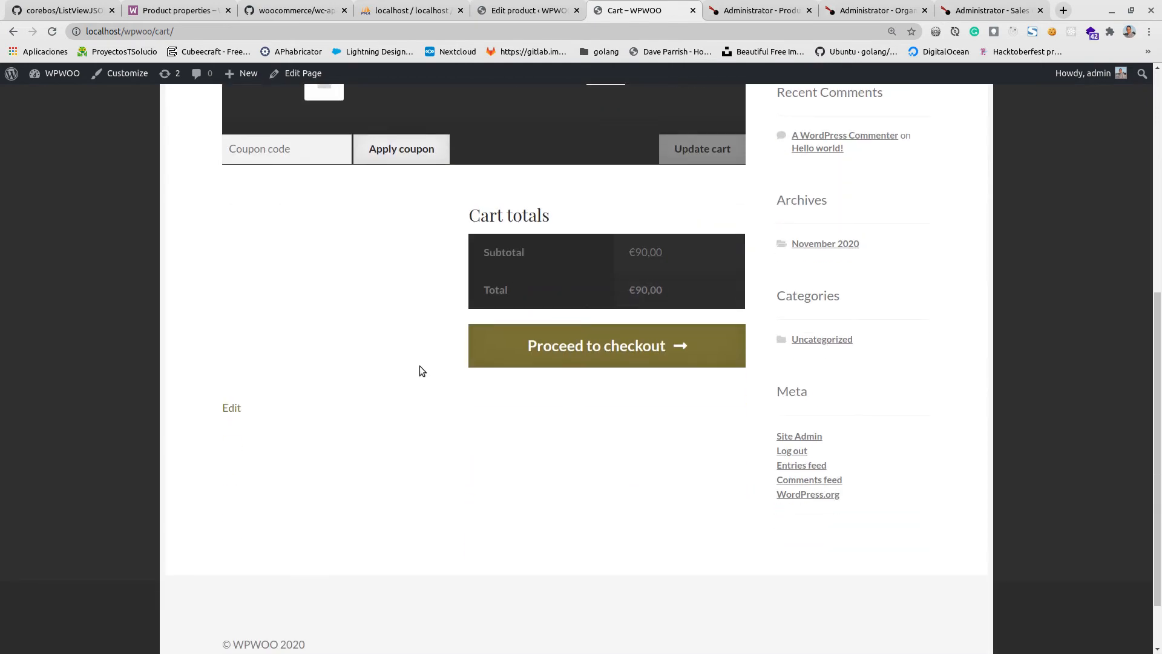
{"action": "left_click", "coordinate": [551, 354]}
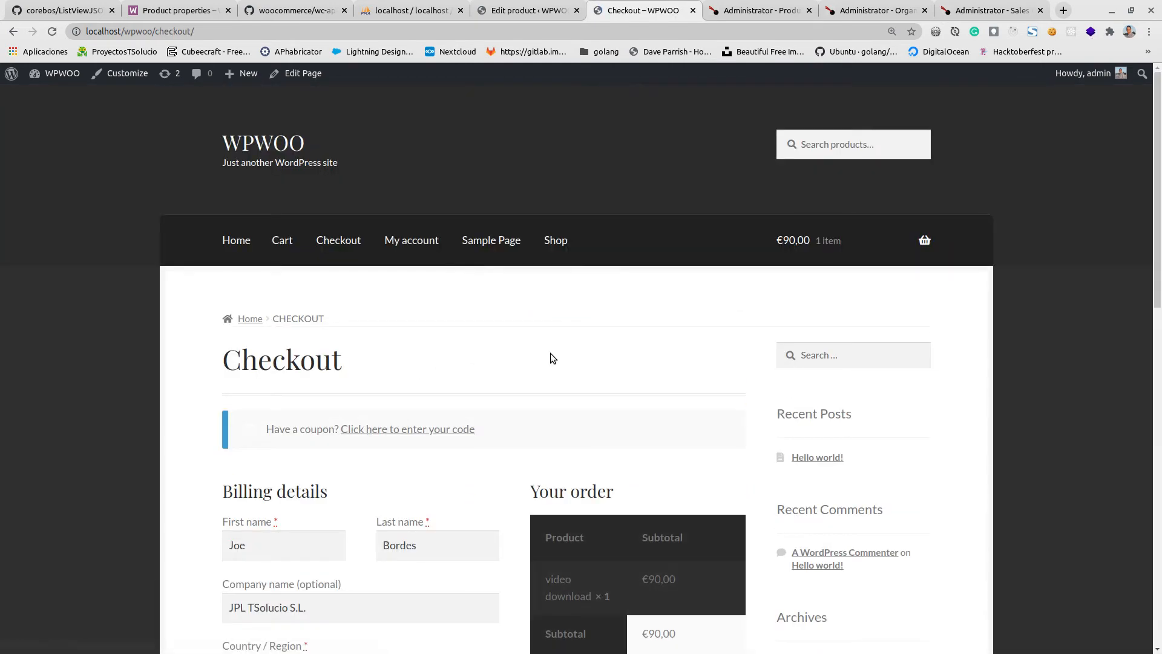
Set the billing first name to "video", the last name to "test" and the company name to "spike".
{"action": "scroll", "coordinate": [550, 353], "scroll_direction": "down", "scroll_amount": 4}
{"action": "left_click", "coordinate": [268, 293]}
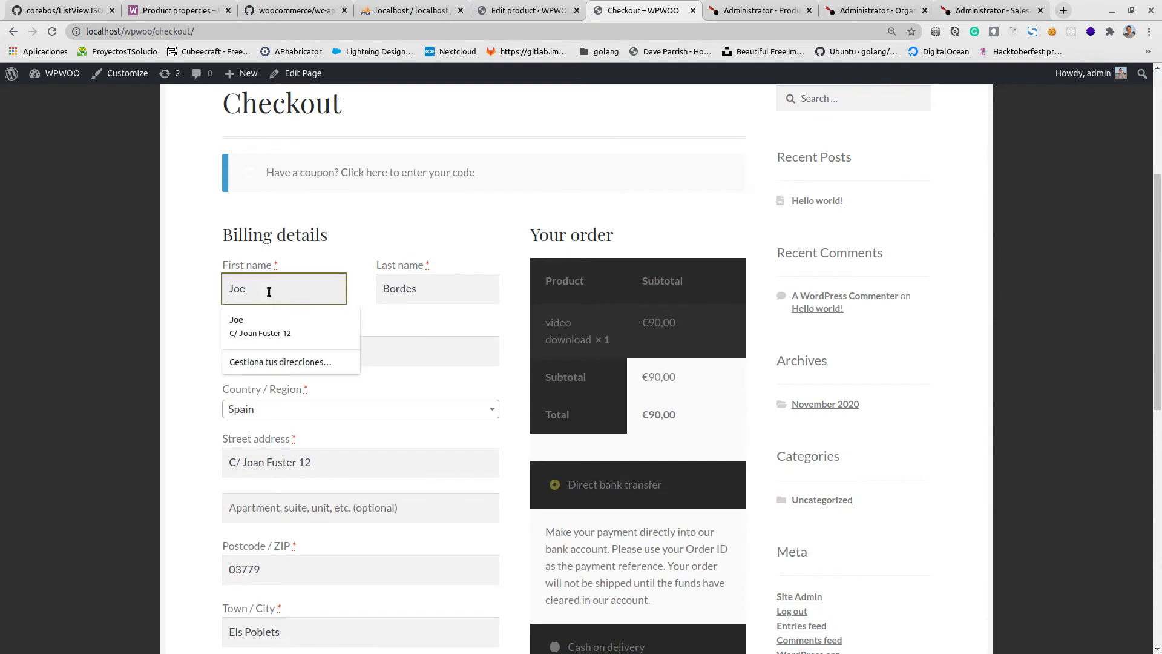
{"action": "double_click", "coordinate": [270, 293]}
{"action": "type", "text": "video"}
{"action": "key", "text": "Tab"}
{"action": "type", "text": "test"}
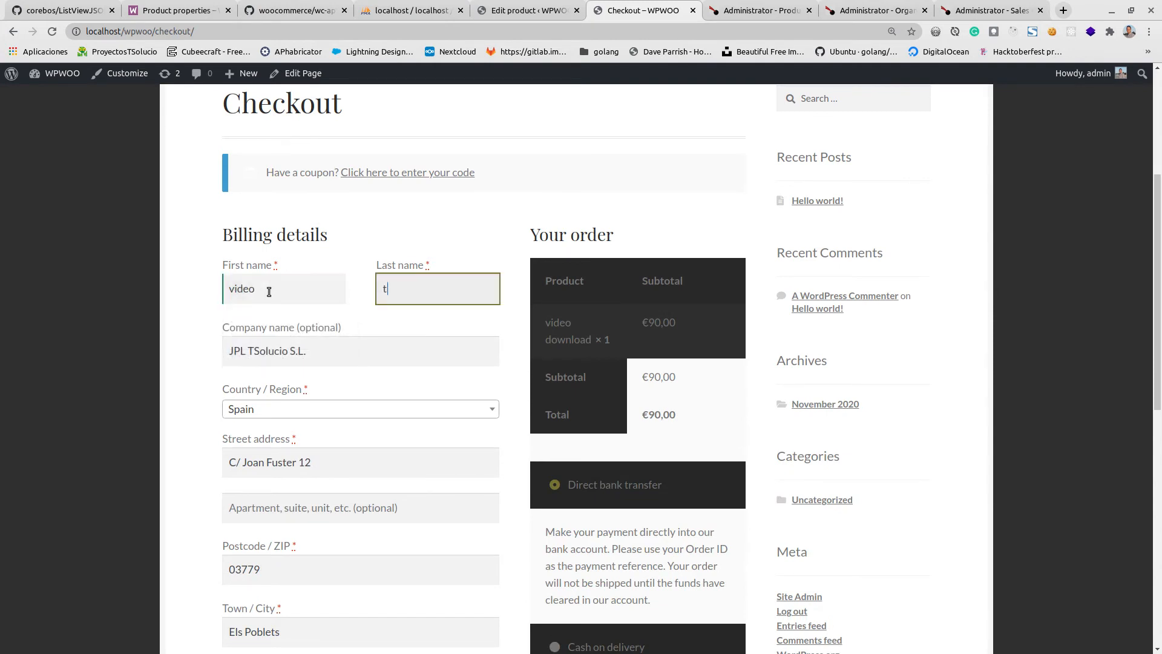
{"action": "key", "text": "Tab"}
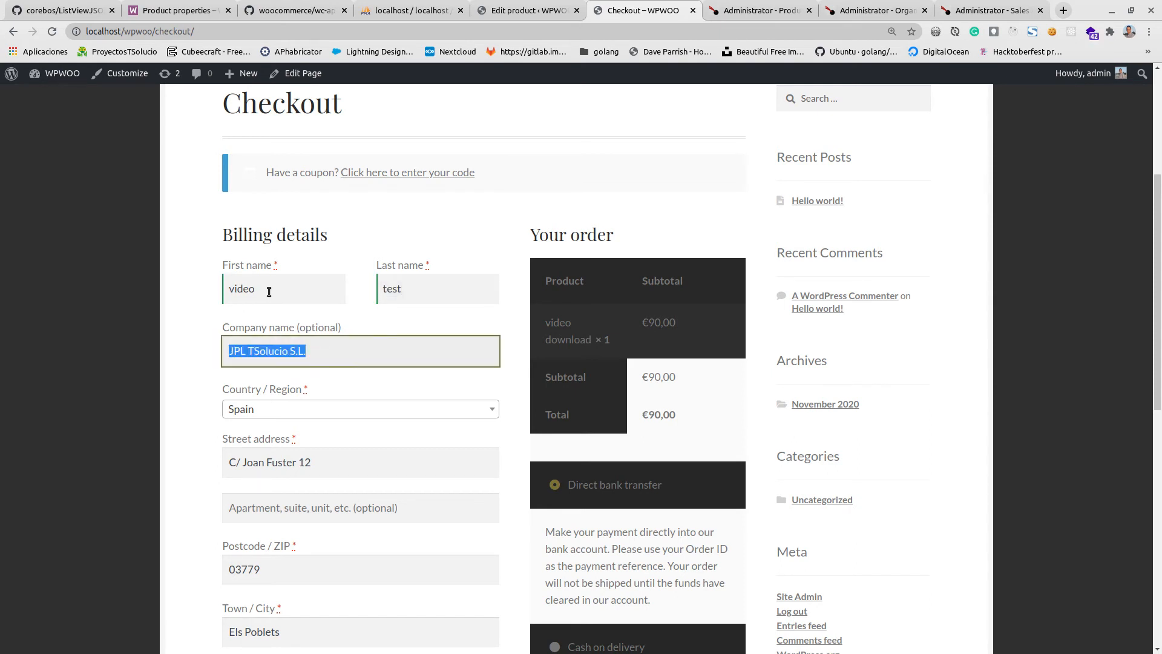
{"action": "type", "text": "spike"}
{"action": "key", "text": "Tab"}
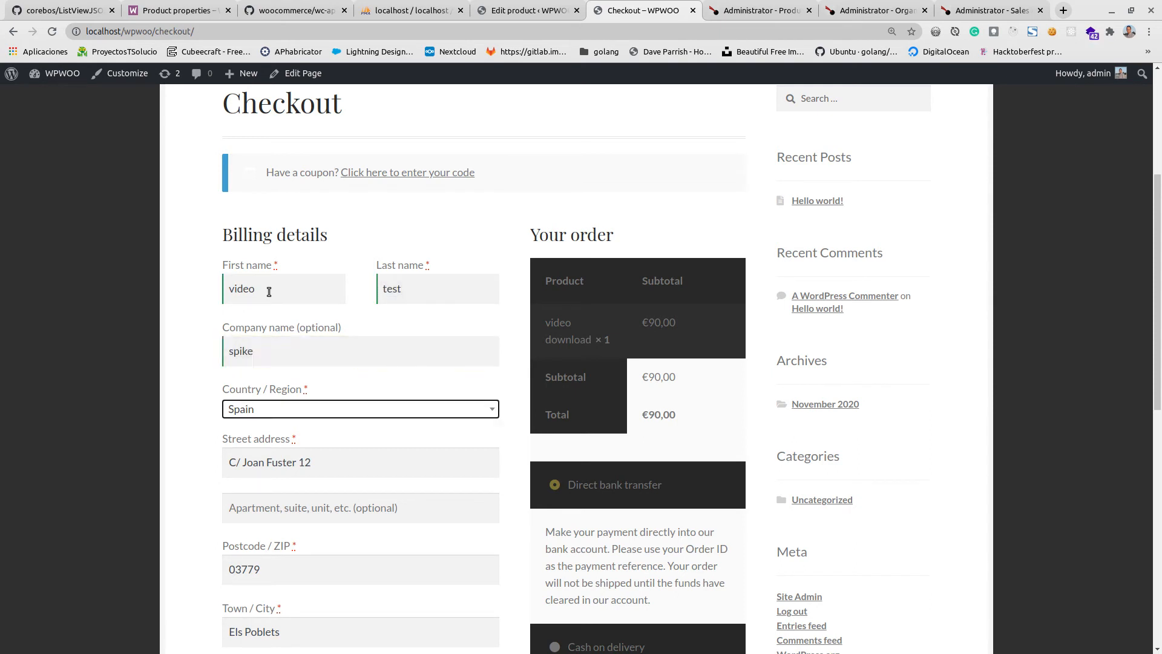
Review the remaining checkout details and place the order with Direct bank transfer as the payment method.
{"action": "scroll", "coordinate": [343, 422], "scroll_direction": "down", "scroll_amount": 5}
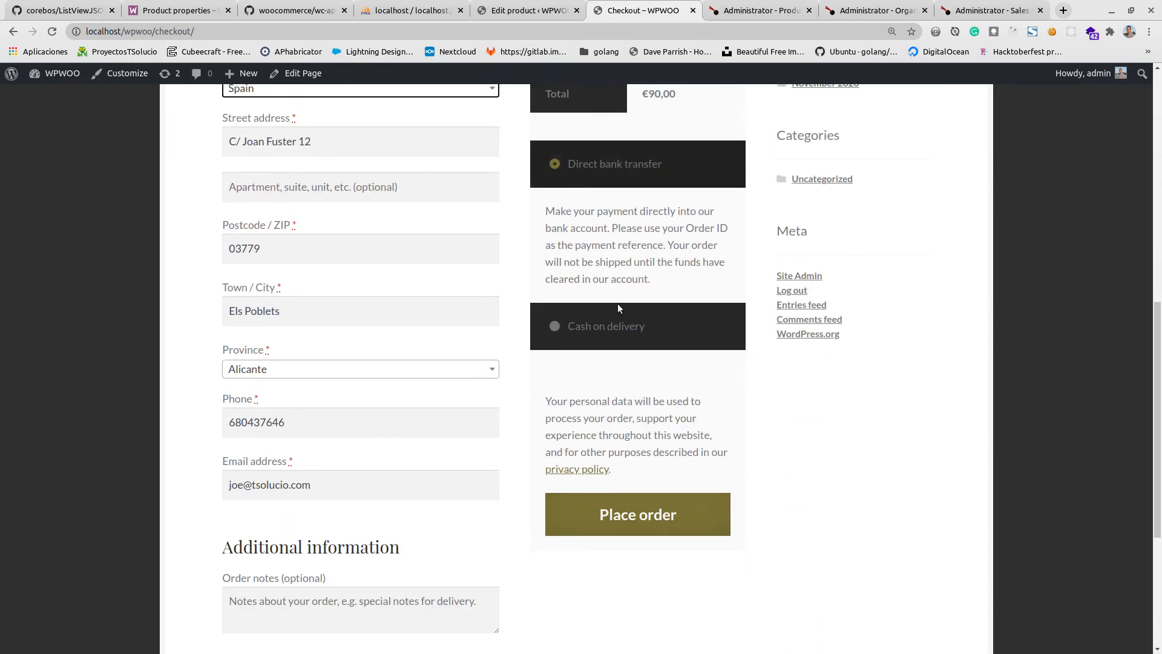
{"action": "scroll", "coordinate": [348, 521], "scroll_direction": "down", "scroll_amount": 3}
{"action": "scroll", "coordinate": [600, 436], "scroll_direction": "up", "scroll_amount": 2}
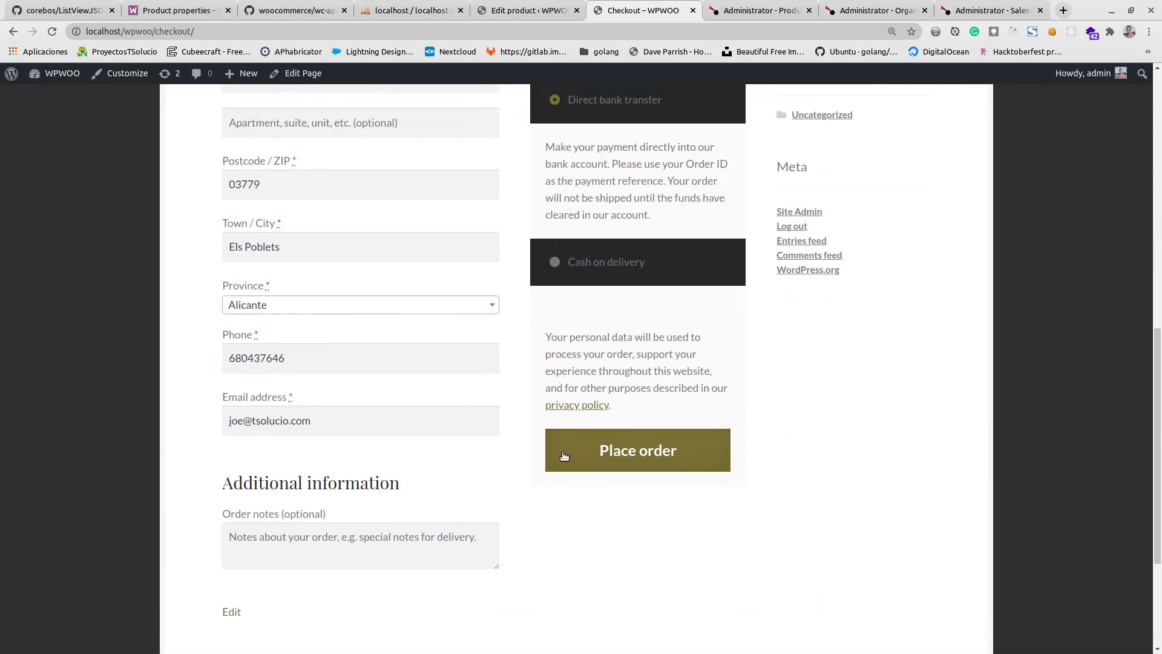
{"action": "left_click", "coordinate": [618, 449]}
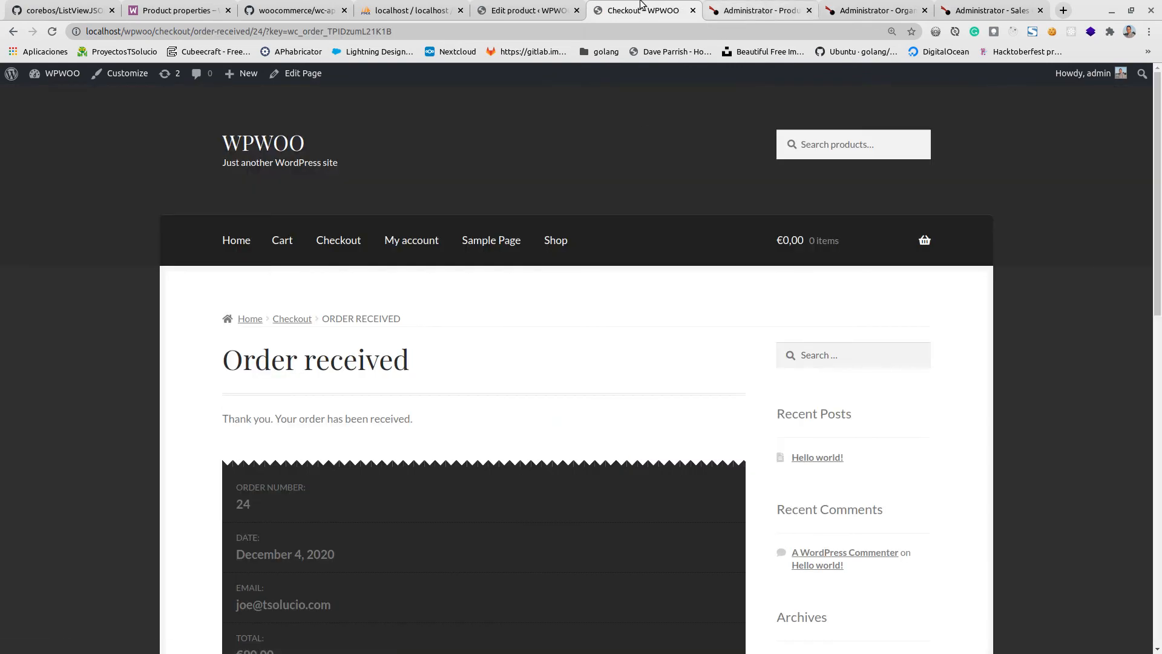
Open the WooCommerce customer list in the WordPress admin and check its customers.
{"action": "left_click", "coordinate": [528, 13]}
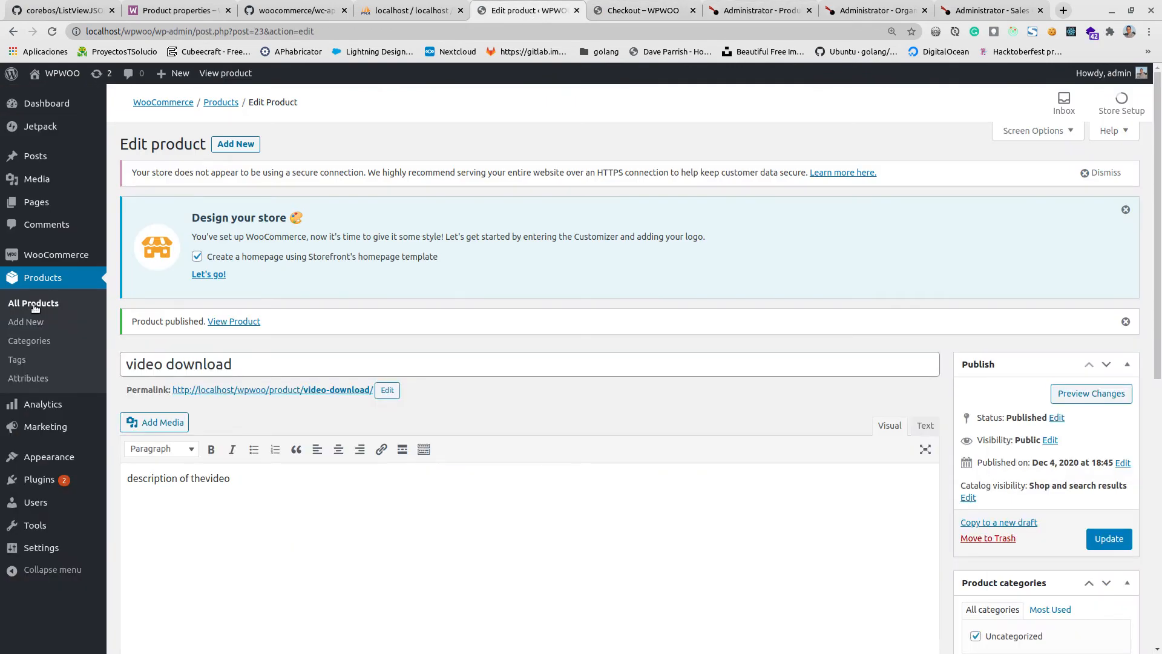
{"action": "left_click", "coordinate": [46, 254]}
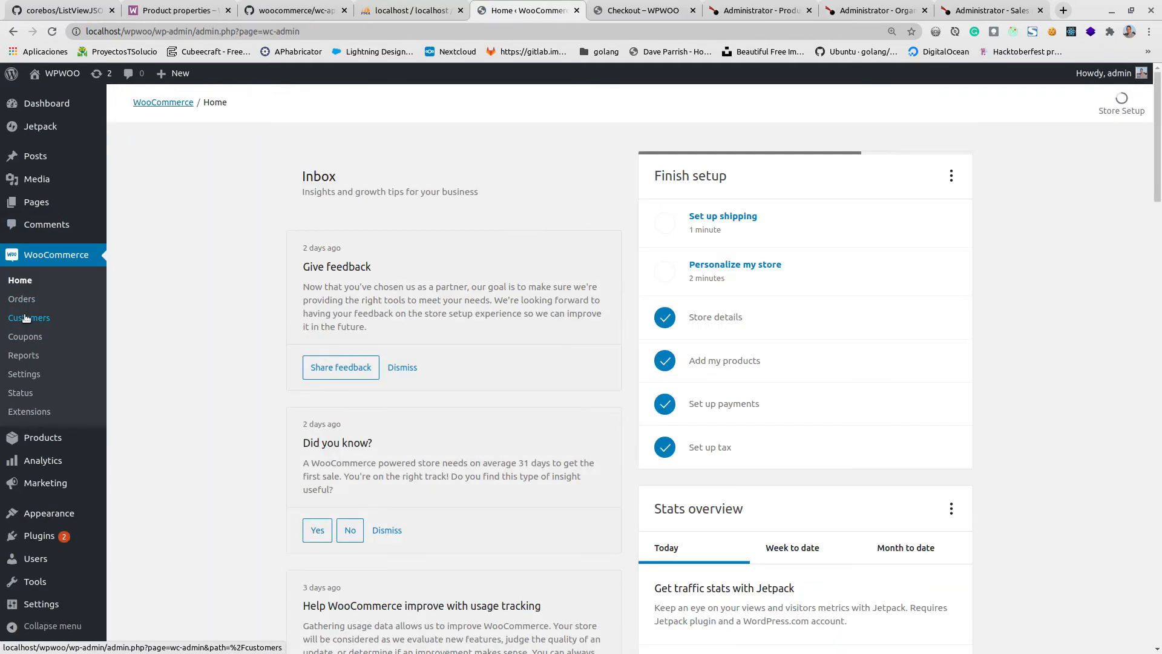
{"action": "left_click", "coordinate": [26, 318]}
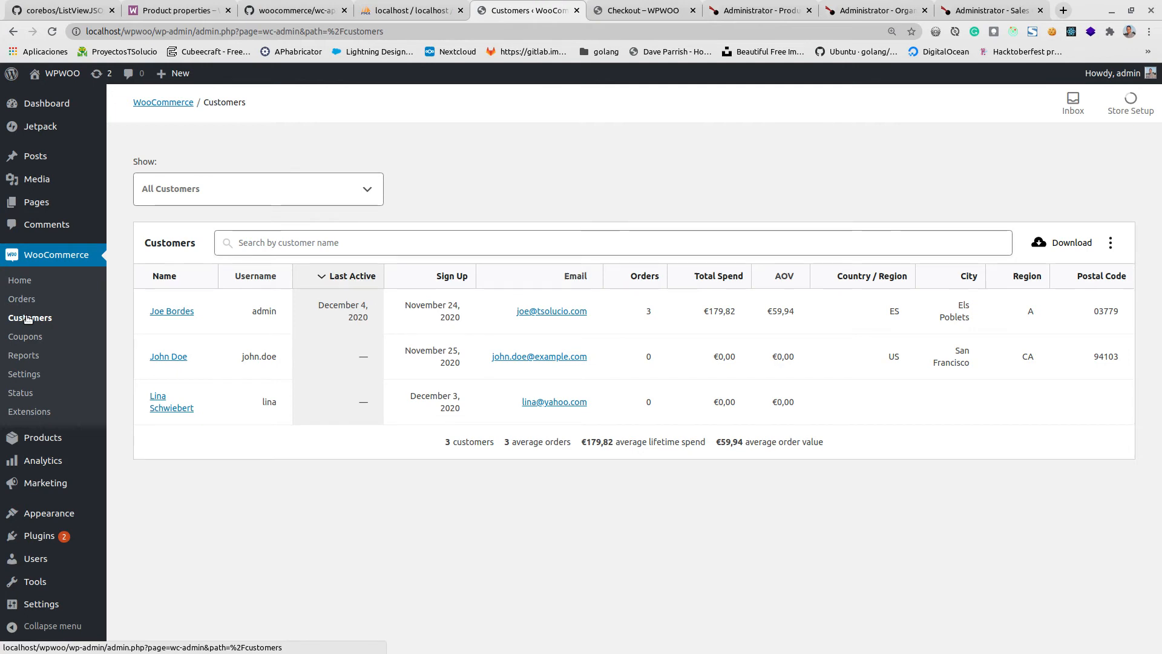
Examine the order details and billing address on the store's order confirmation page.
{"action": "left_click", "coordinate": [642, 10]}
{"action": "scroll", "coordinate": [460, 363], "scroll_direction": "down", "scroll_amount": 6}
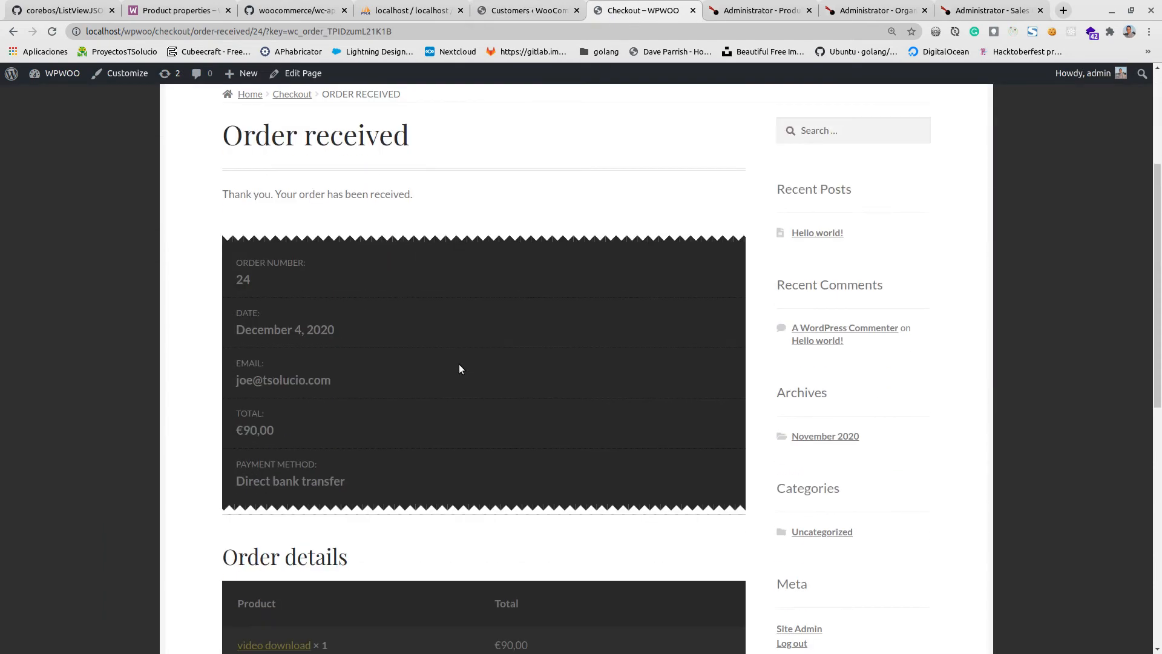
{"action": "scroll", "coordinate": [453, 370], "scroll_direction": "down", "scroll_amount": 4}
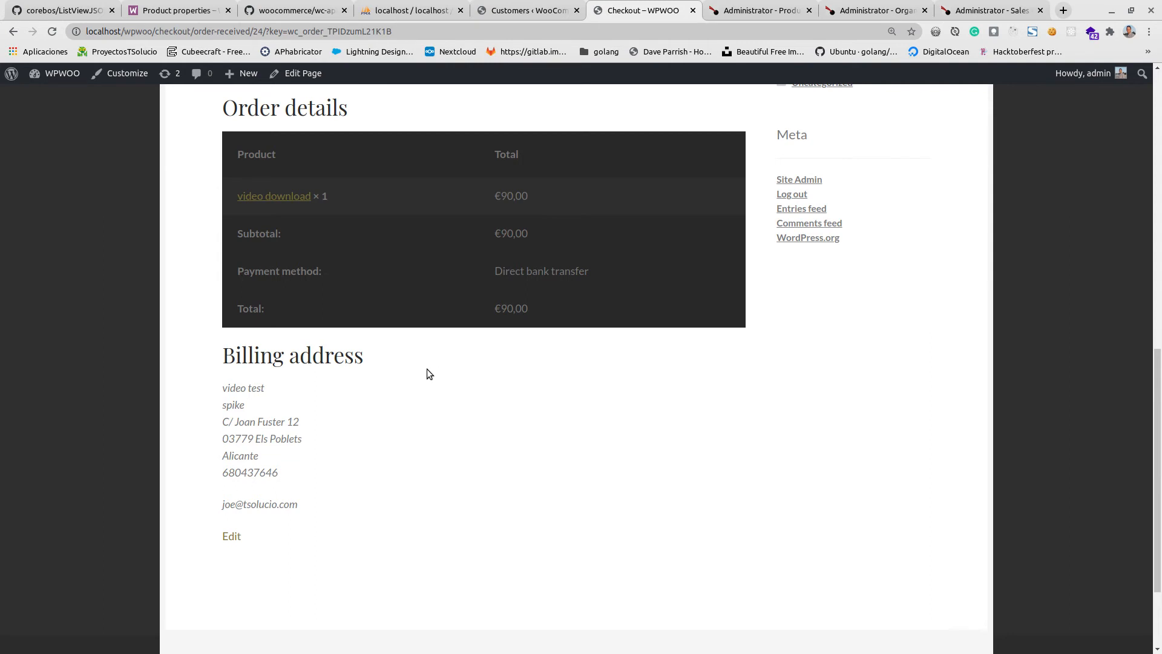
Open the newest order, "video test", from the WooCommerce order list and review its billing details, items and custom fields.
{"action": "left_click", "coordinate": [536, 10]}
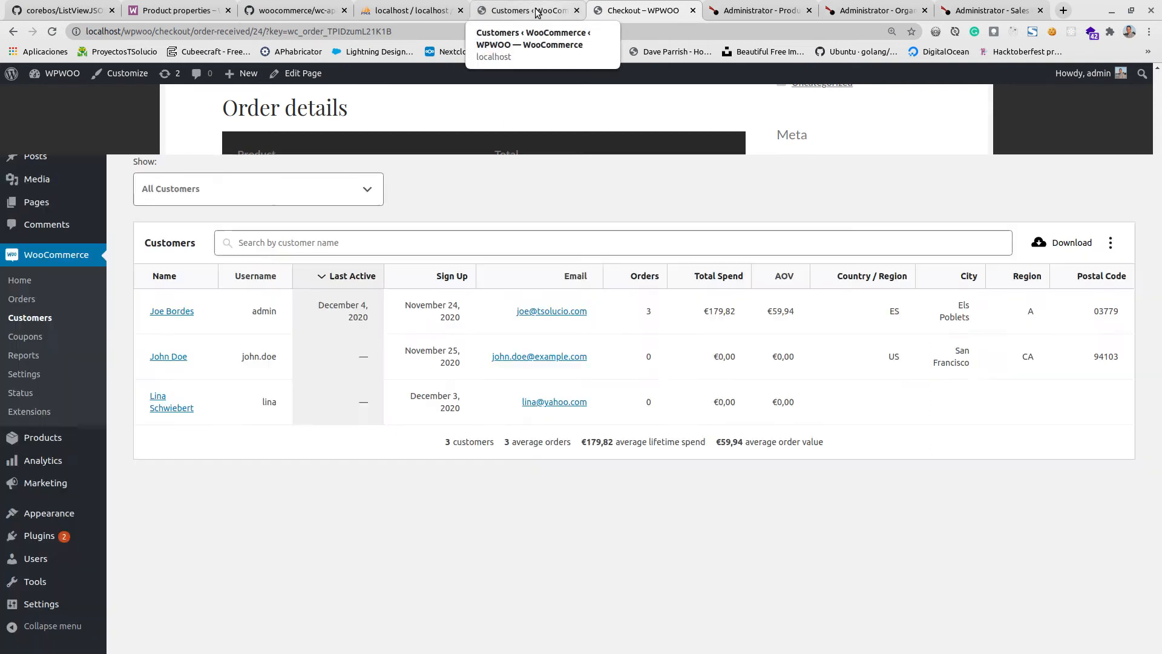
{"action": "left_click", "coordinate": [22, 297]}
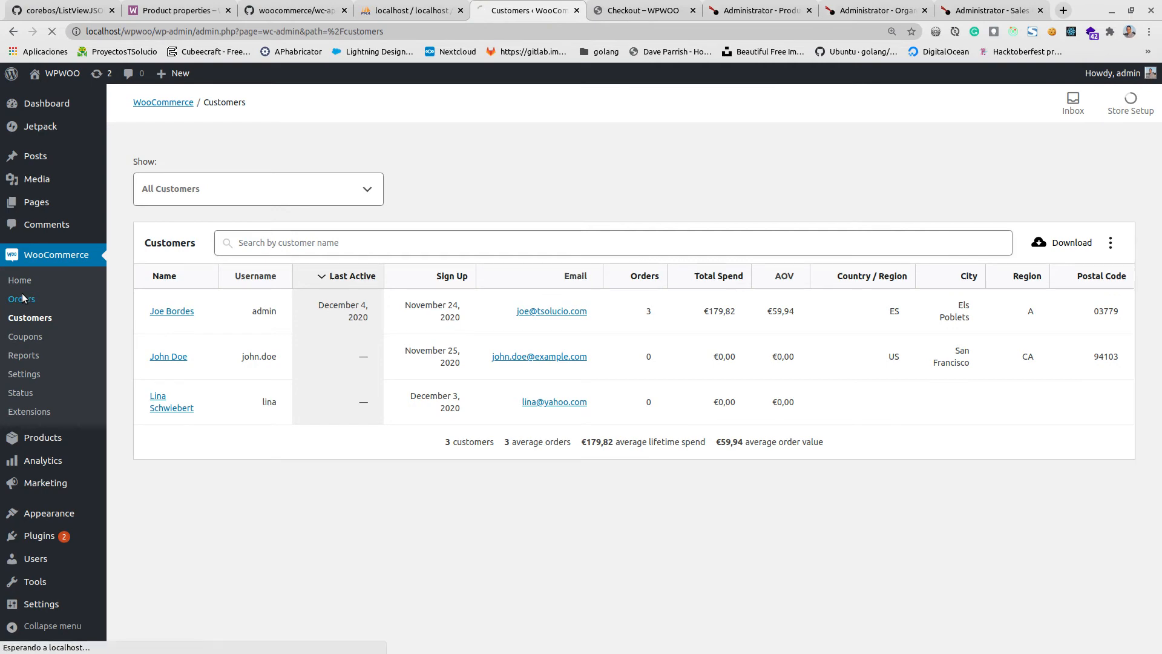
{"action": "scroll", "coordinate": [172, 505], "scroll_direction": "down", "scroll_amount": 3}
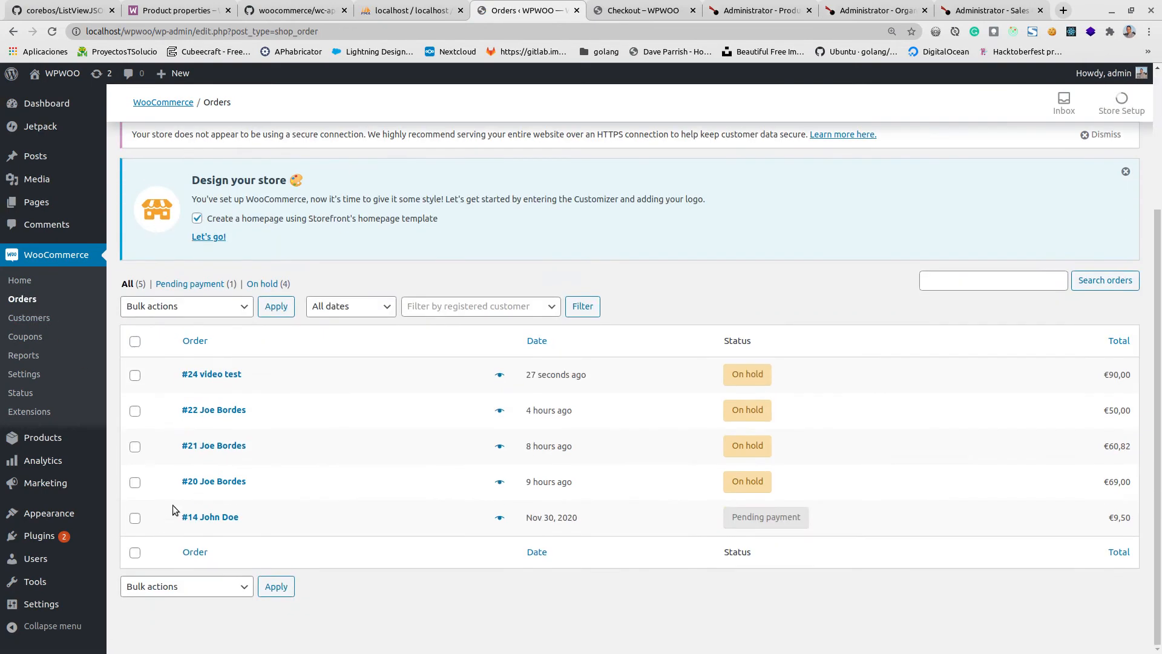
{"action": "left_click", "coordinate": [221, 381]}
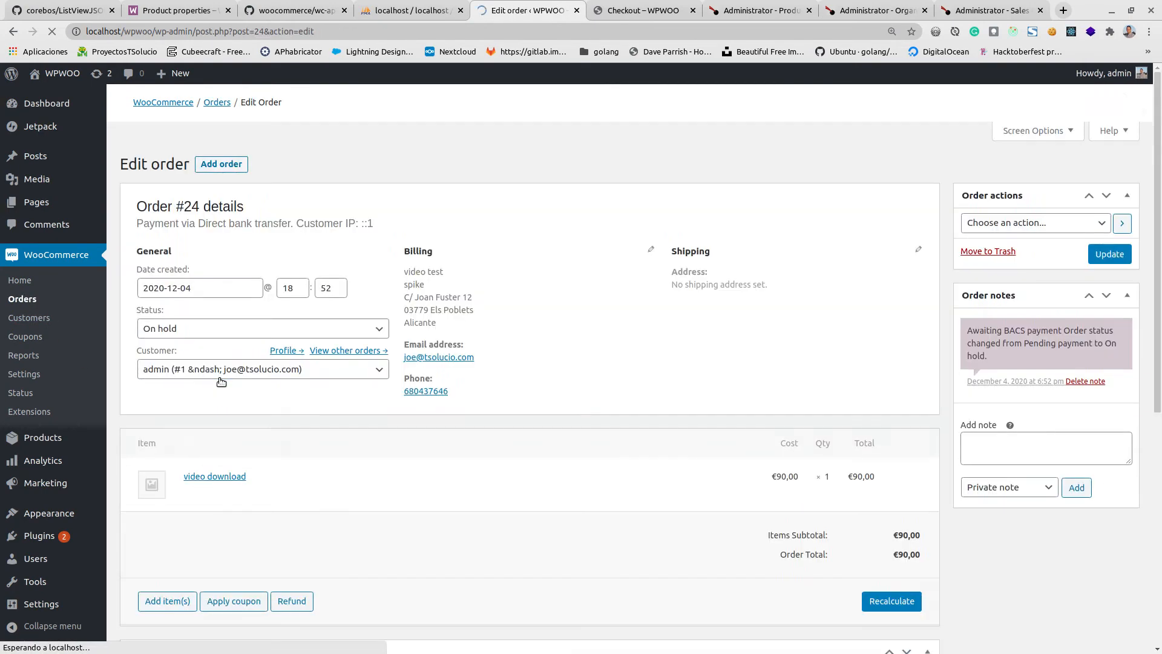
{"action": "scroll", "coordinate": [811, 422], "scroll_direction": "down", "scroll_amount": 4}
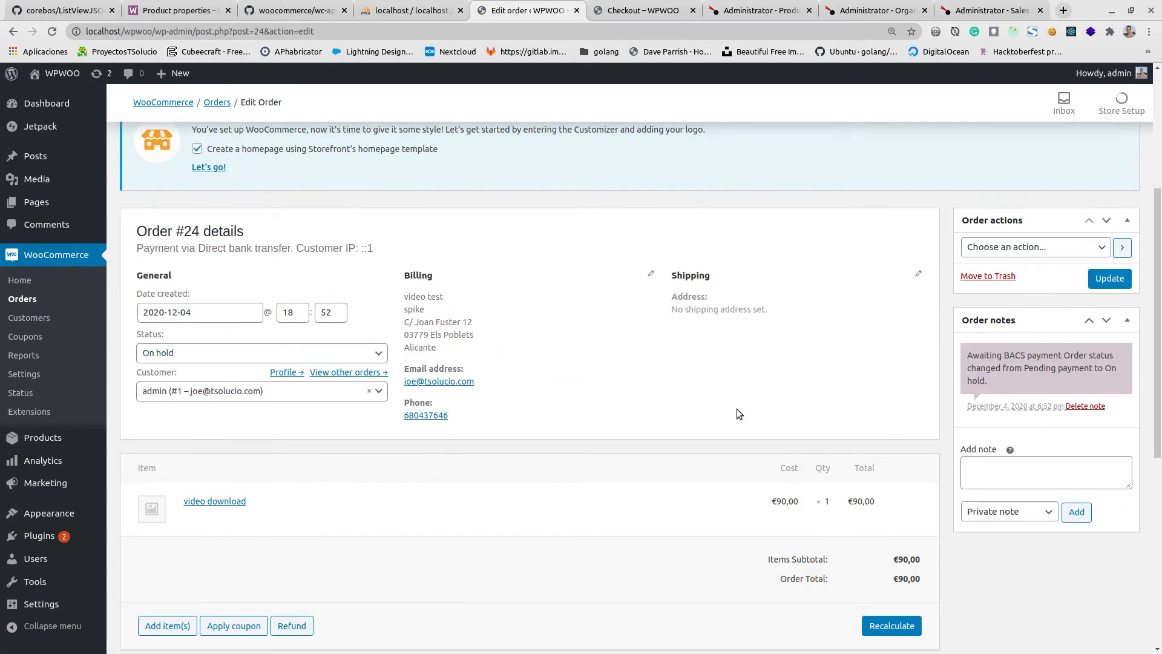
{"action": "scroll", "coordinate": [524, 379], "scroll_direction": "down", "scroll_amount": 4}
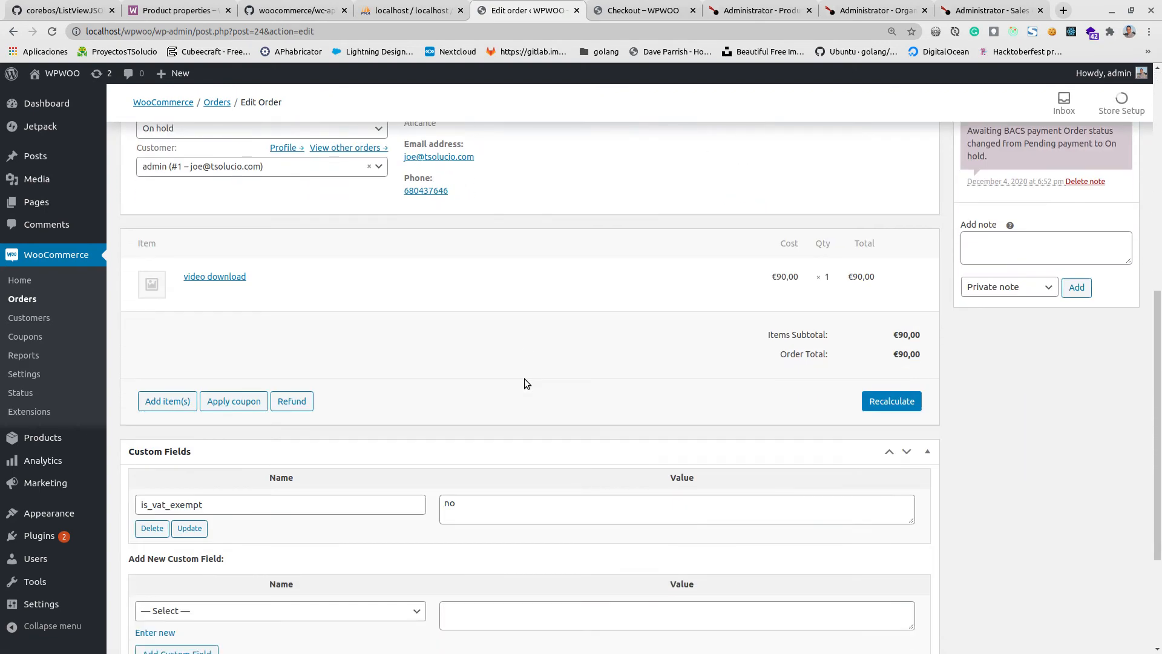
{"action": "scroll", "coordinate": [524, 378], "scroll_direction": "down", "scroll_amount": 3}
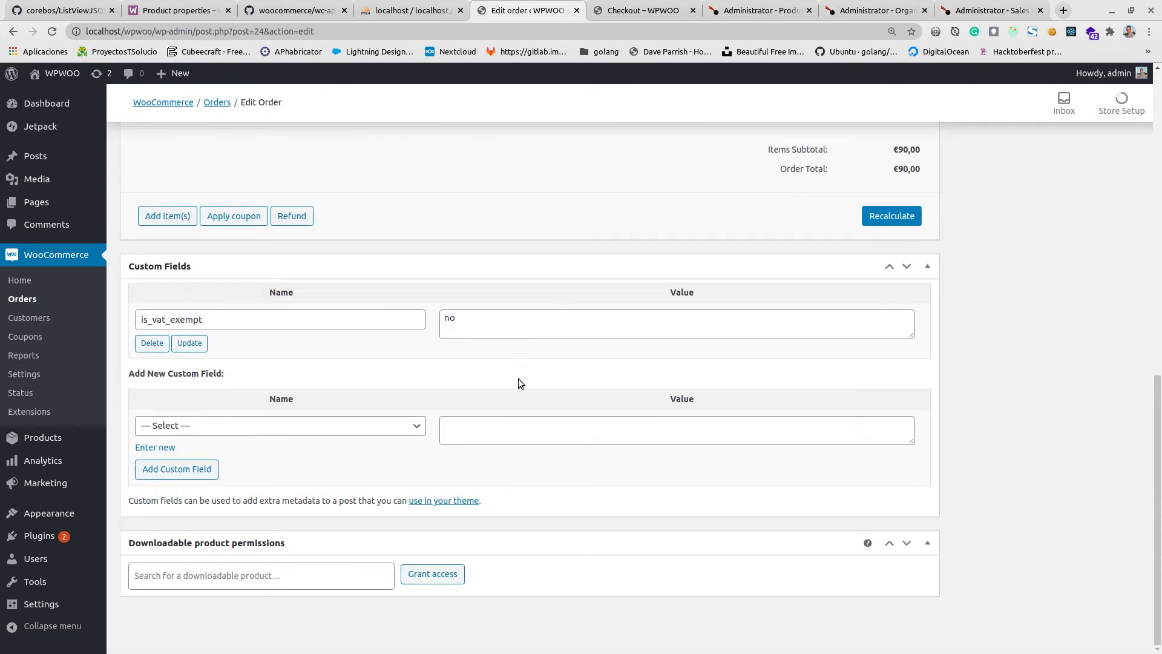
{"action": "scroll", "coordinate": [518, 379], "scroll_direction": "up", "scroll_amount": 7}
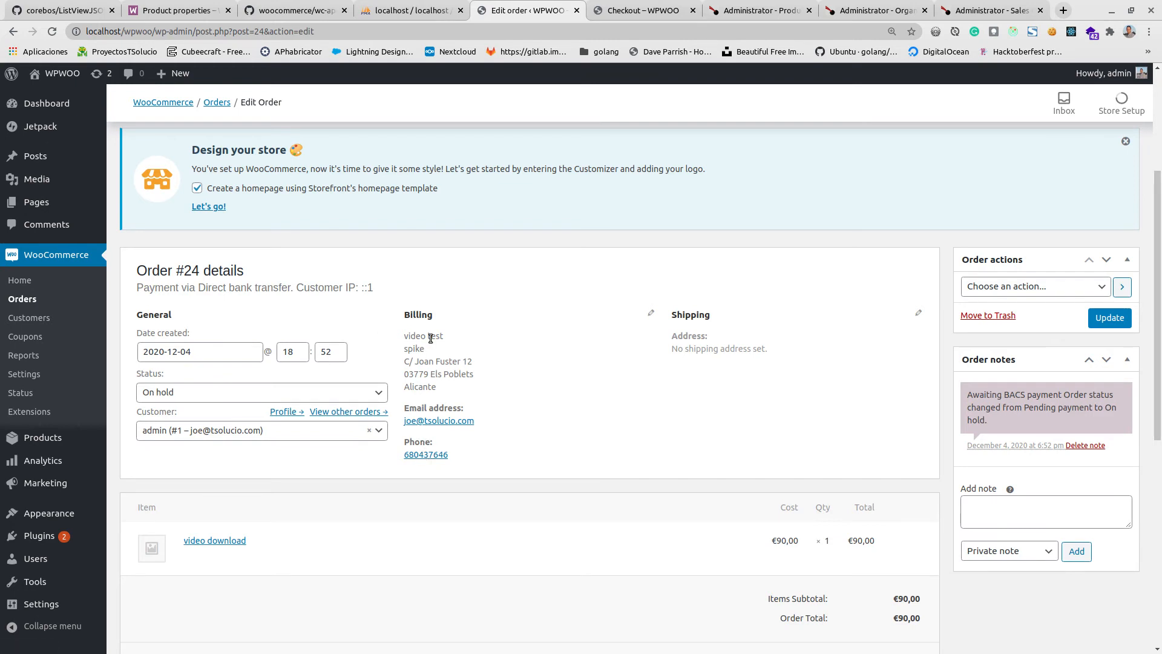
Open the Contacts list in coreBOS and go to its last page.
{"action": "left_click", "coordinate": [764, 10]}
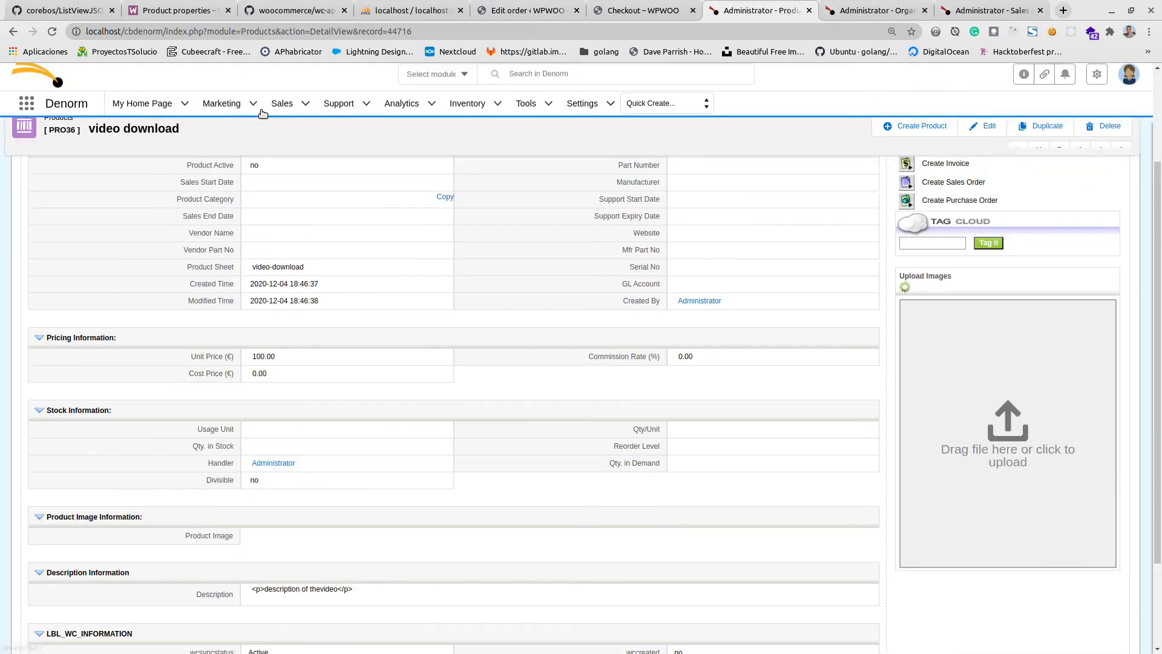
{"action": "scroll", "coordinate": [263, 114], "scroll_direction": "up", "scroll_amount": 1}
{"action": "mouse_move", "coordinate": [213, 103]}
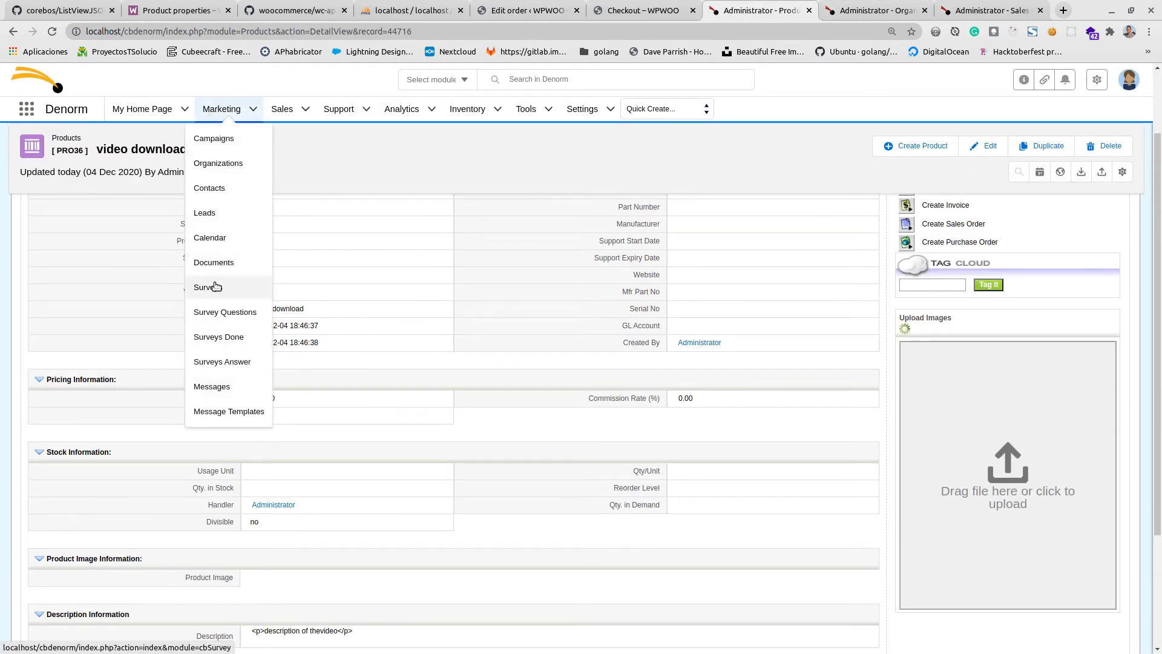
{"action": "left_click", "coordinate": [219, 193]}
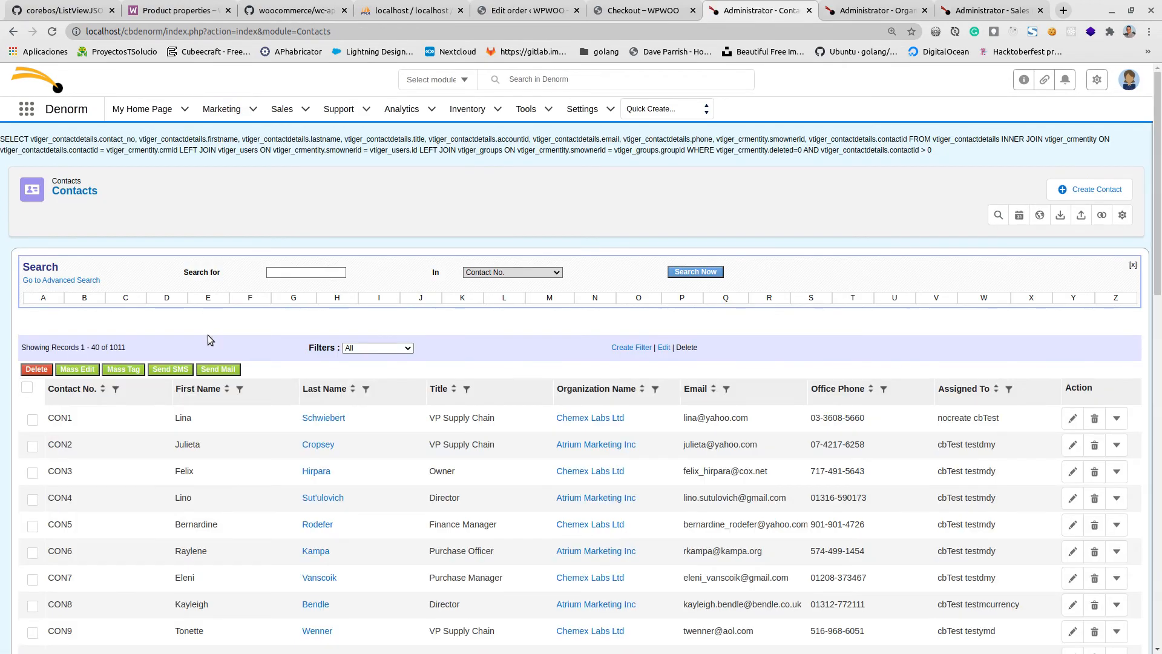
{"action": "scroll", "coordinate": [336, 367], "scroll_direction": "down", "scroll_amount": 15}
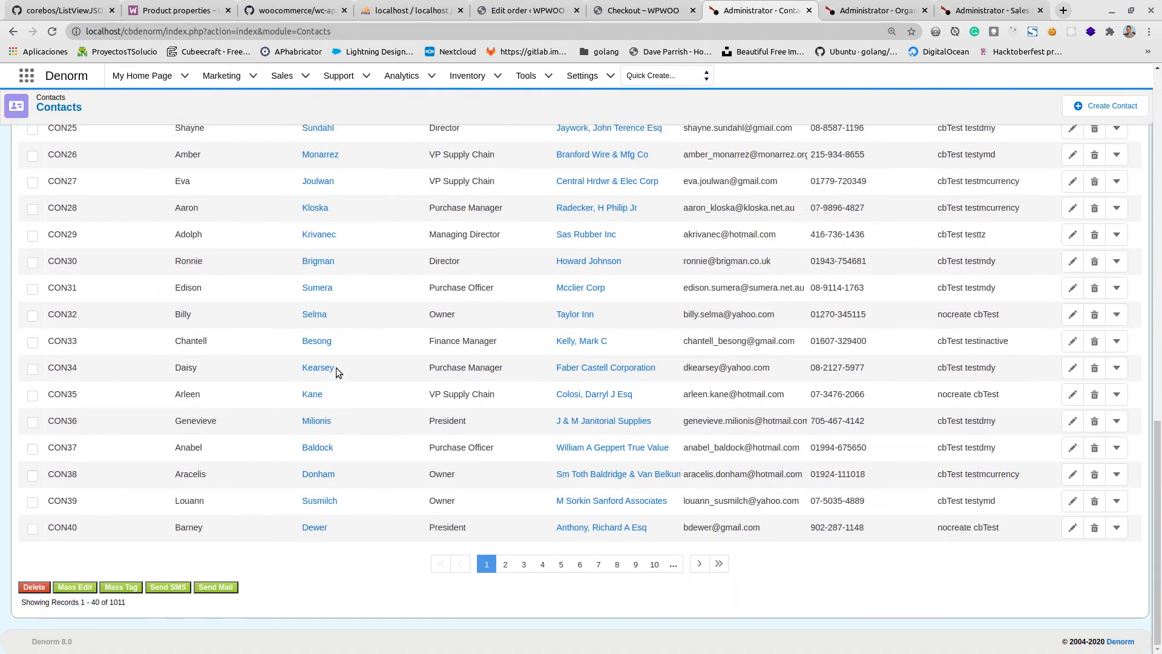
{"action": "left_click", "coordinate": [719, 563]}
Open the last contact in the list and examine its address and WooCommerce information.
{"action": "left_click", "coordinate": [312, 528]}
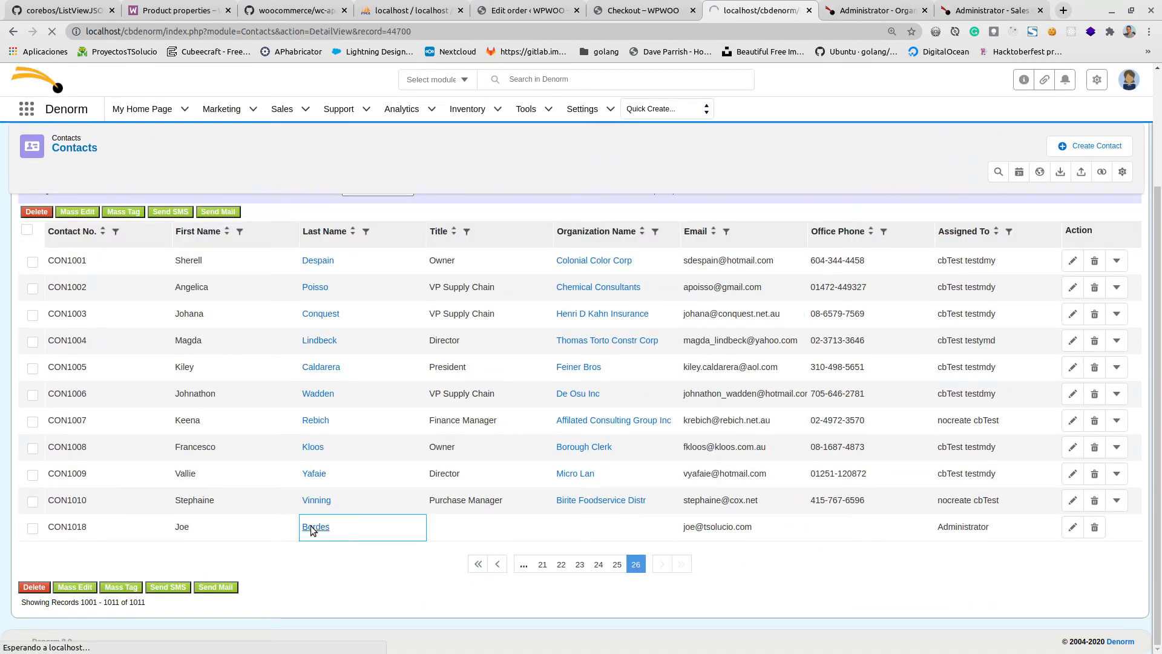
{"action": "scroll", "coordinate": [336, 484], "scroll_direction": "down", "scroll_amount": 3}
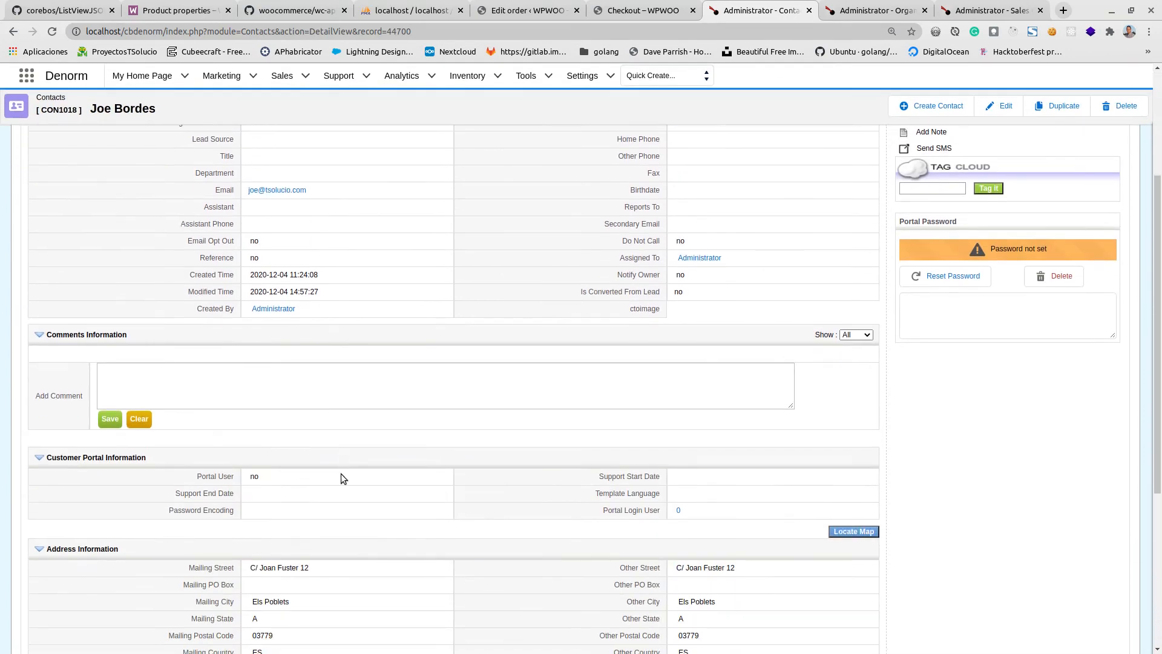
{"action": "scroll", "coordinate": [340, 473], "scroll_direction": "down", "scroll_amount": 4}
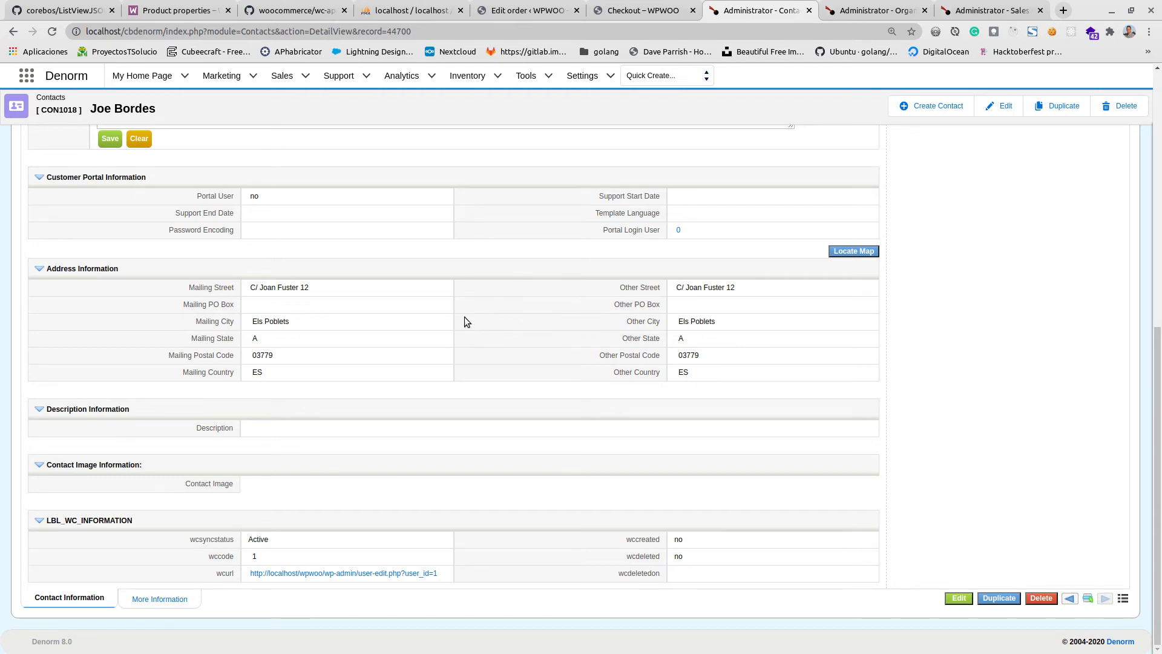
Browse the cb_messagequeue table of the cb_denorm database in phpMyAdmin and examine the events in its information column.
{"action": "left_click", "coordinate": [406, 10]}
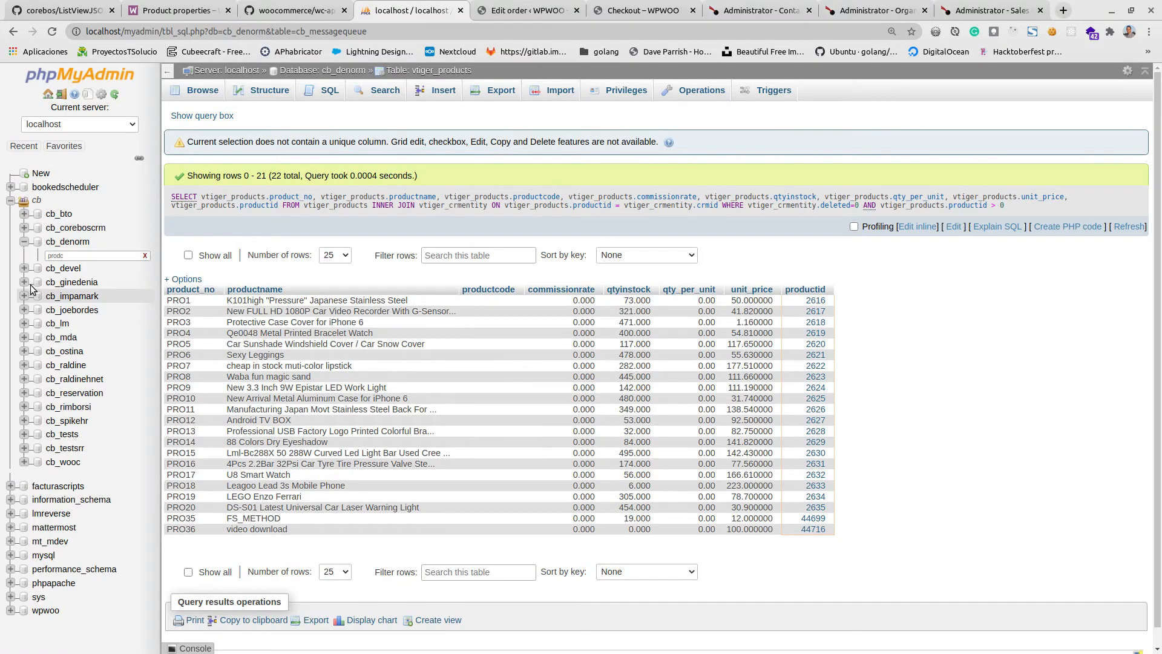
{"action": "left_click", "coordinate": [145, 256]}
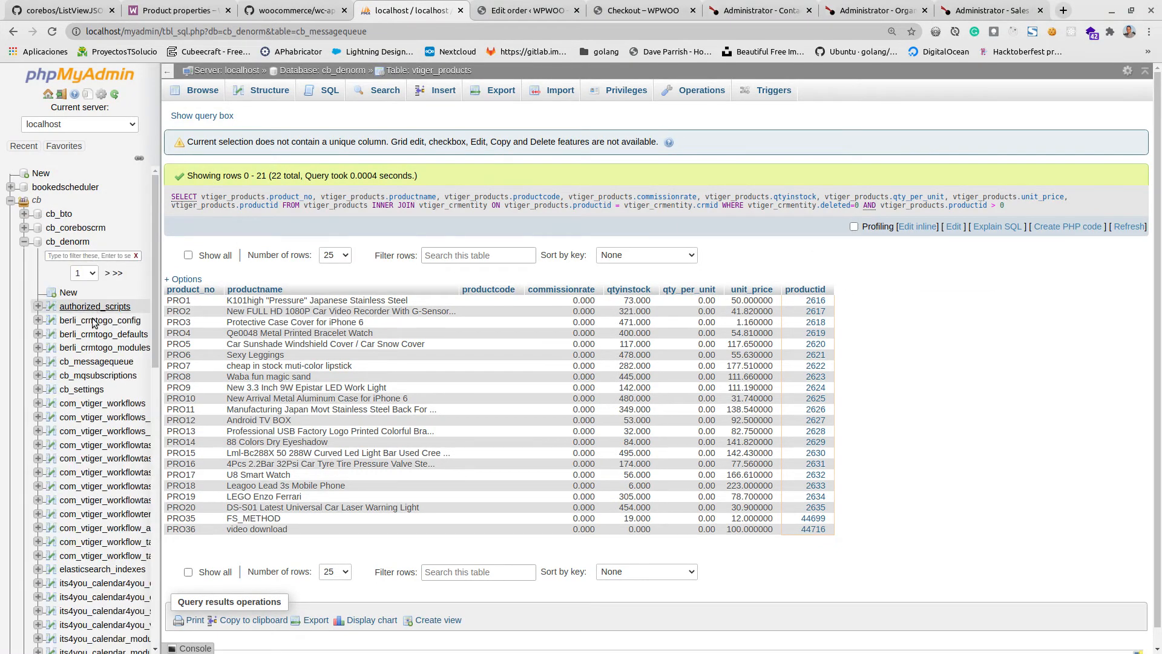
{"action": "left_click", "coordinate": [96, 367]}
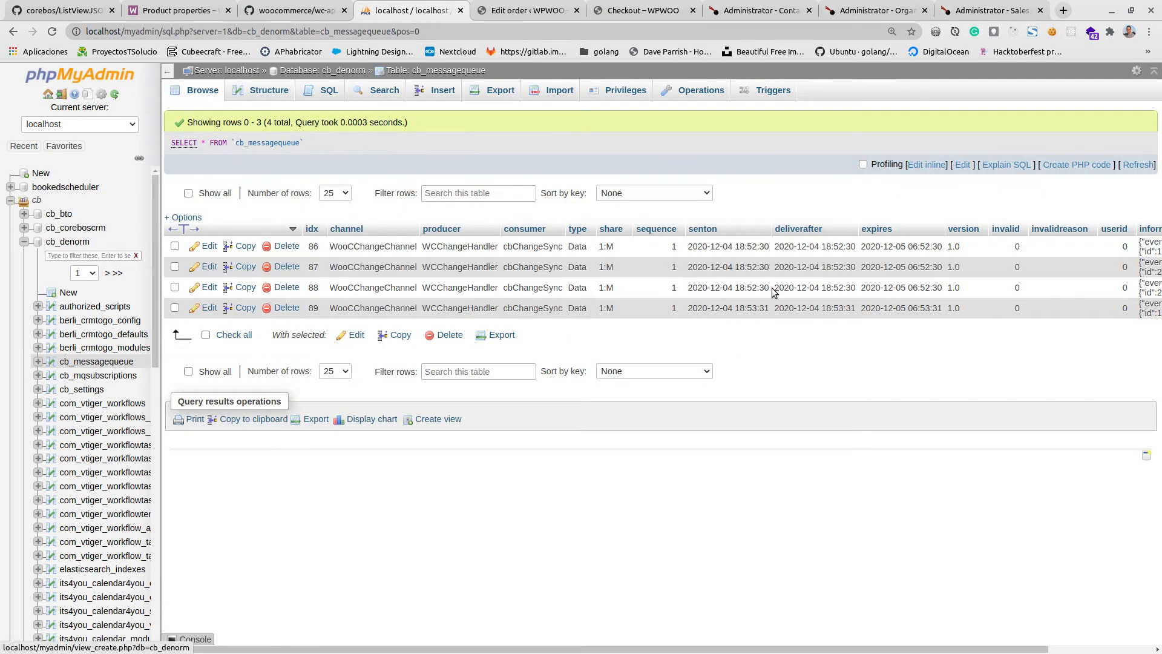
{"action": "left_click_drag", "start_coordinate": [524, 651], "coordinate": [627, 651]}
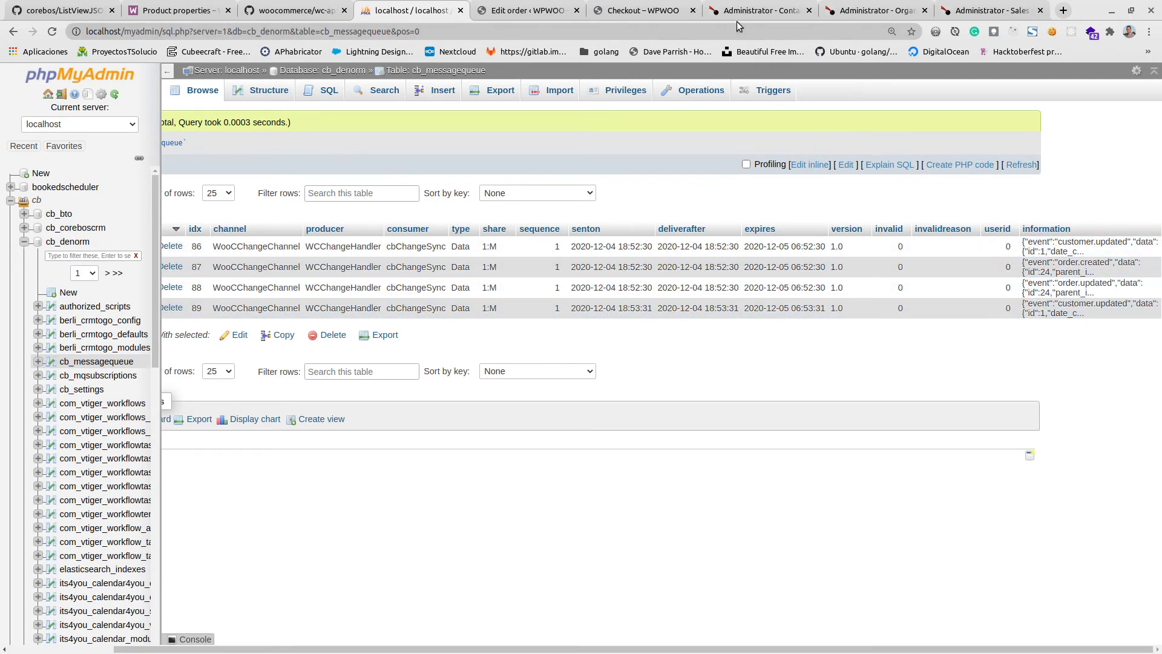
Compare the WooCommerce order details and the coreBOS contact record with the queued messages in phpMyAdmin.
{"action": "left_click", "coordinate": [500, 9]}
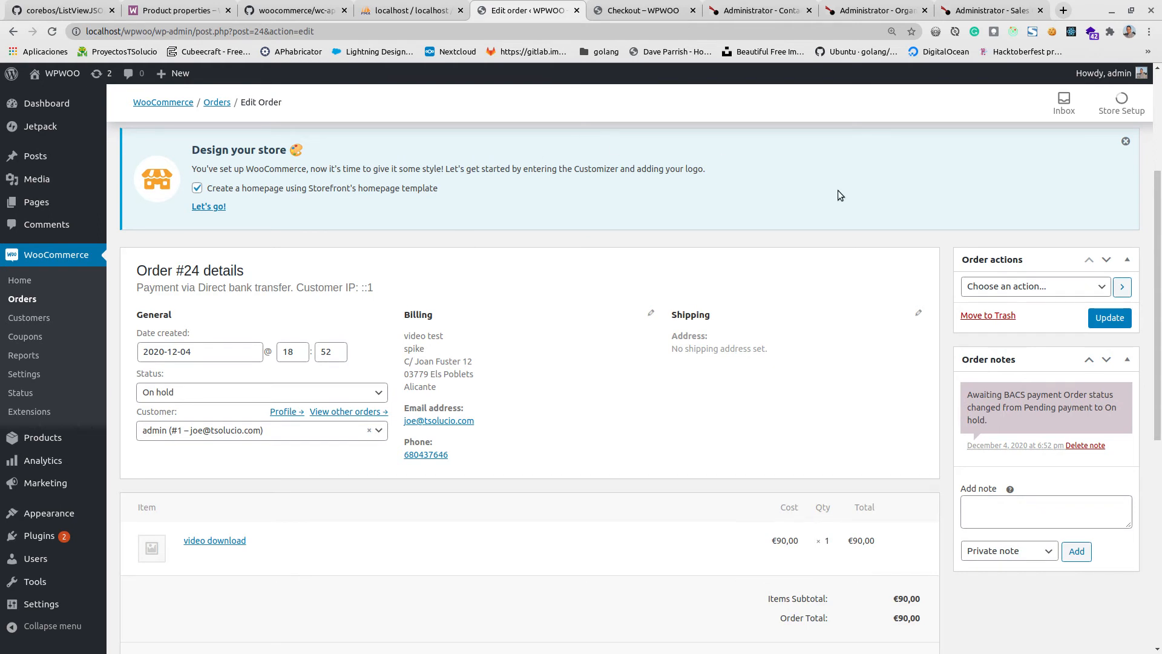
{"action": "left_click", "coordinate": [783, 12]}
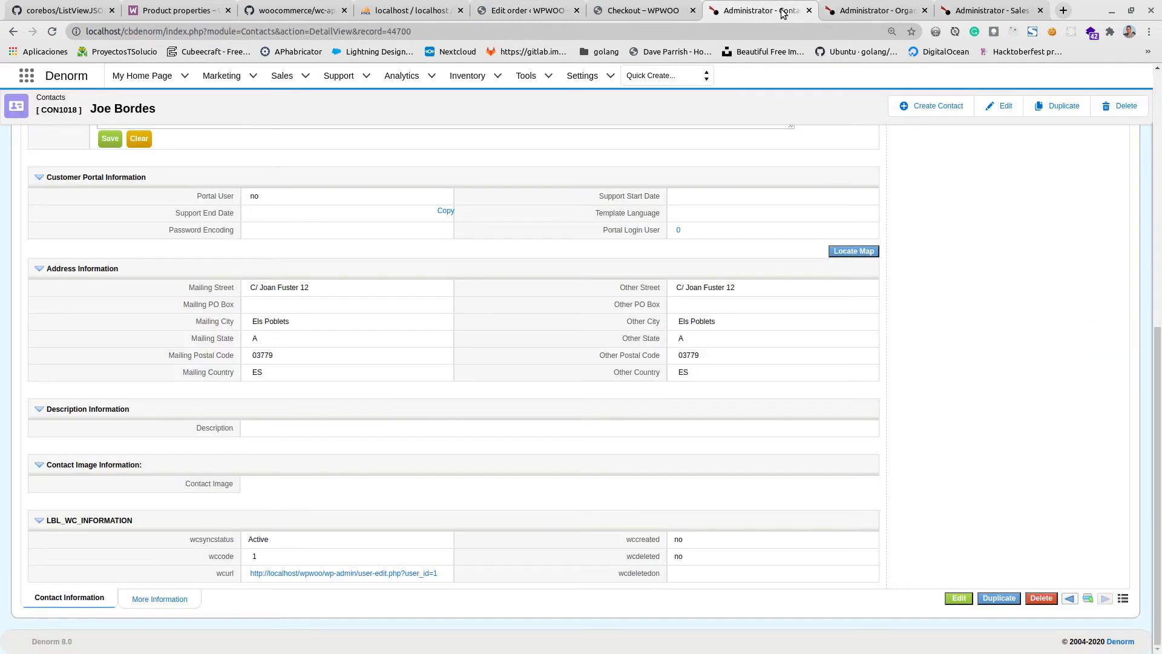
{"action": "left_click", "coordinate": [429, 12]}
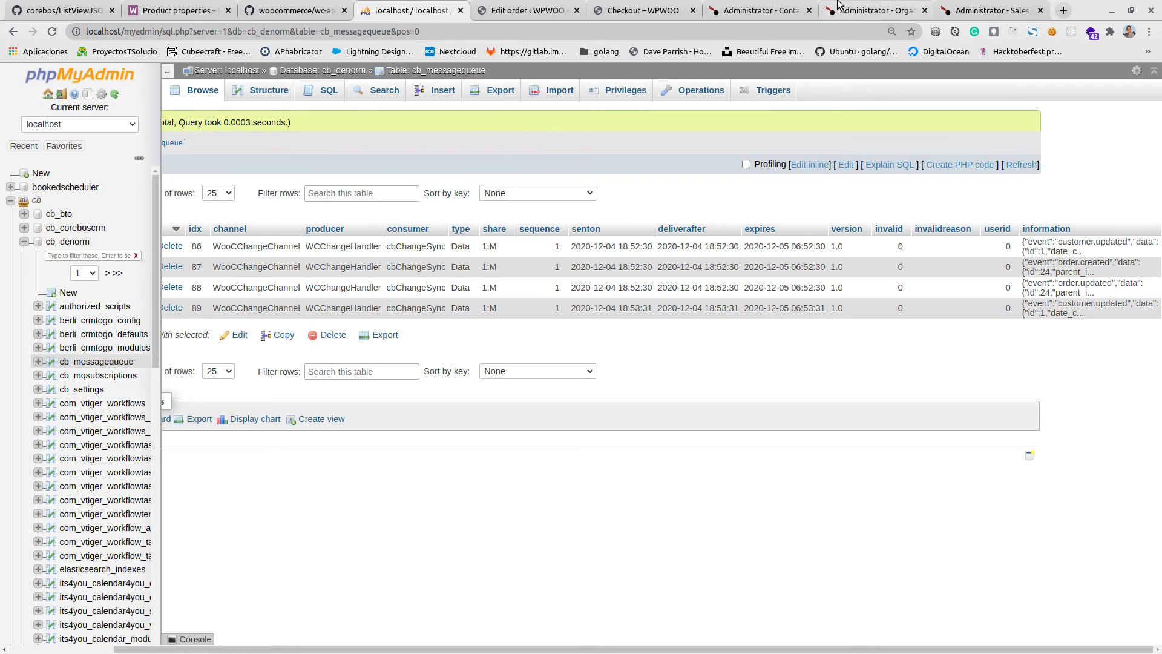
Switch back to coreBOS and open the Sales Order list to check its record count.
{"action": "left_click", "coordinate": [761, 10]}
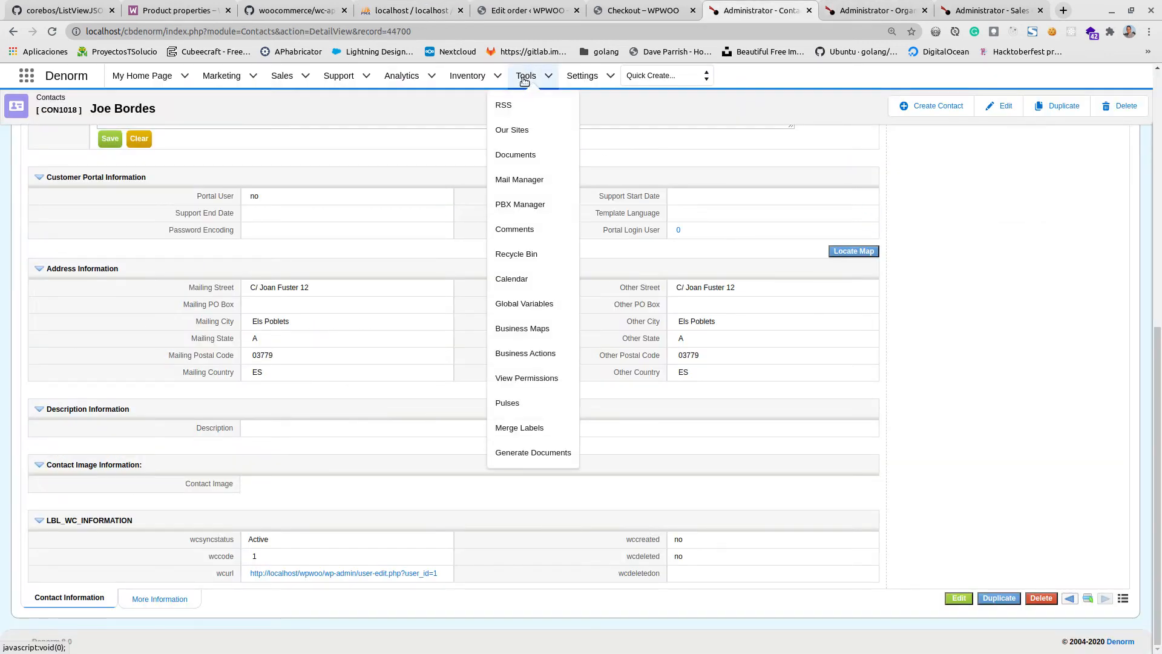
{"action": "mouse_move", "coordinate": [468, 77]}
{"action": "left_click", "coordinate": [457, 206]}
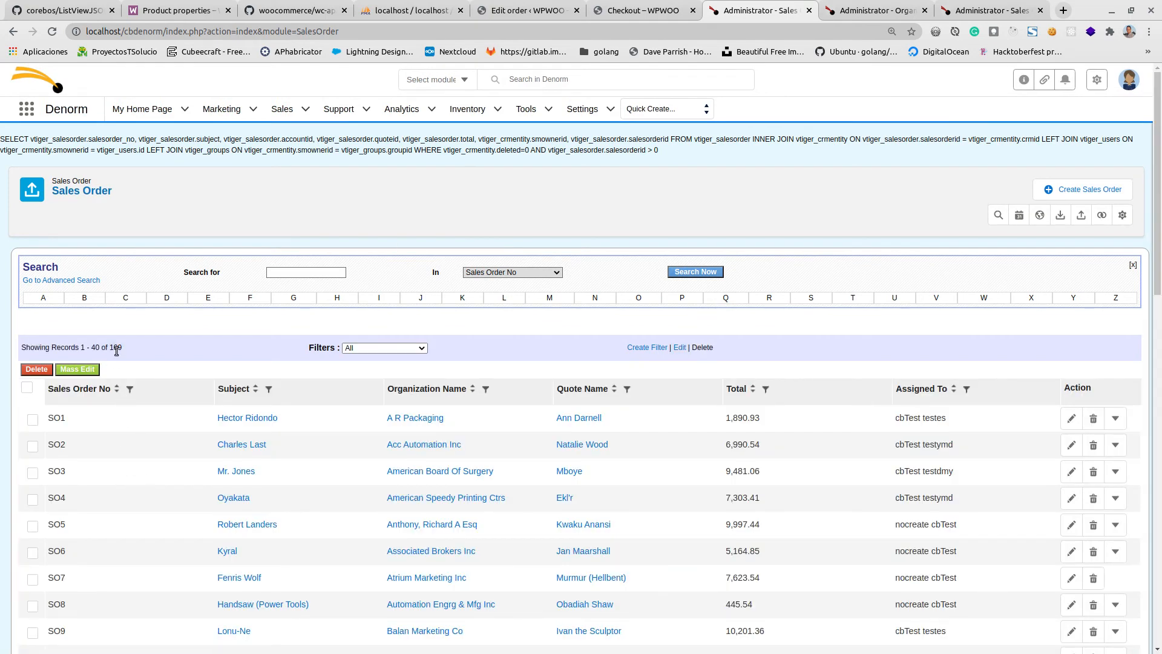
Process the message queue by running "php include/cbmqtm/directrun.php" in the terminal, and return to the browser.
{"action": "key", "text": "alt+Tab"}
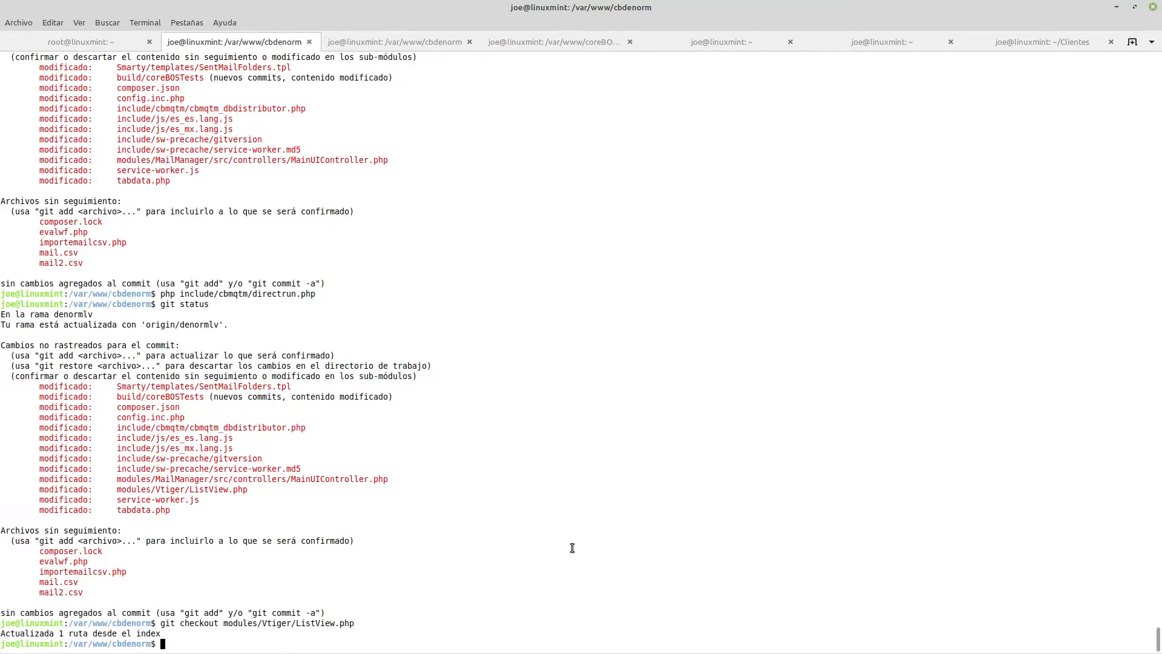
{"action": "key", "text": "Up"}
{"action": "key", "text": "Up"}
{"action": "key", "text": "Up"}
{"action": "key", "text": "Return"}
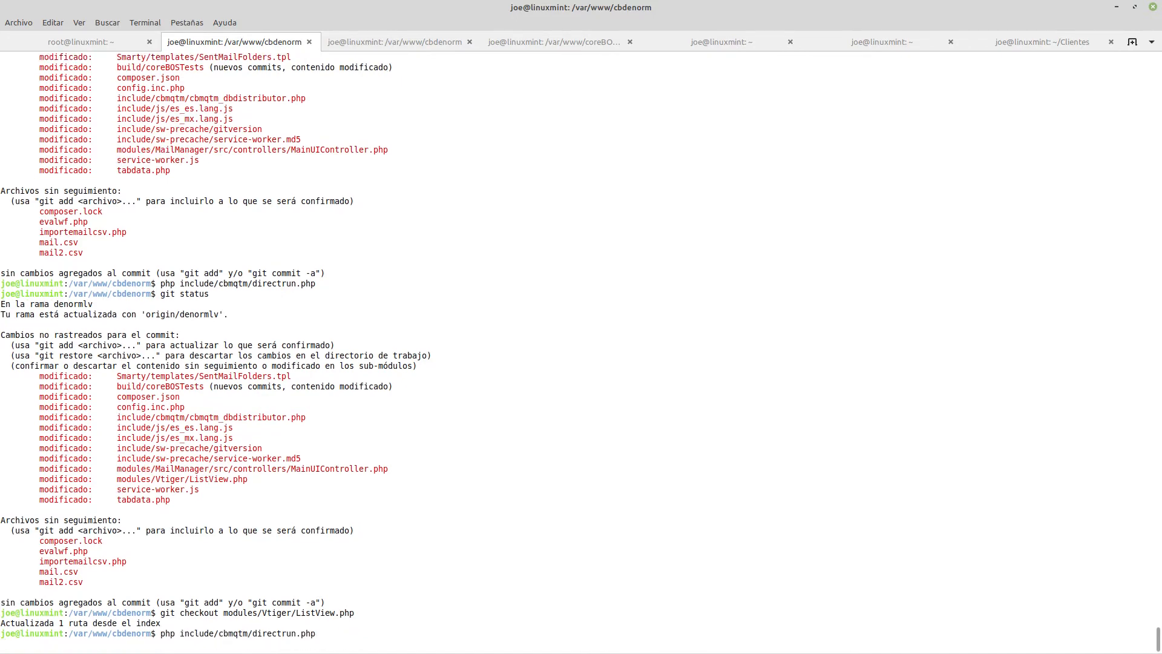
{"action": "left_click", "coordinate": [1117, 7]}
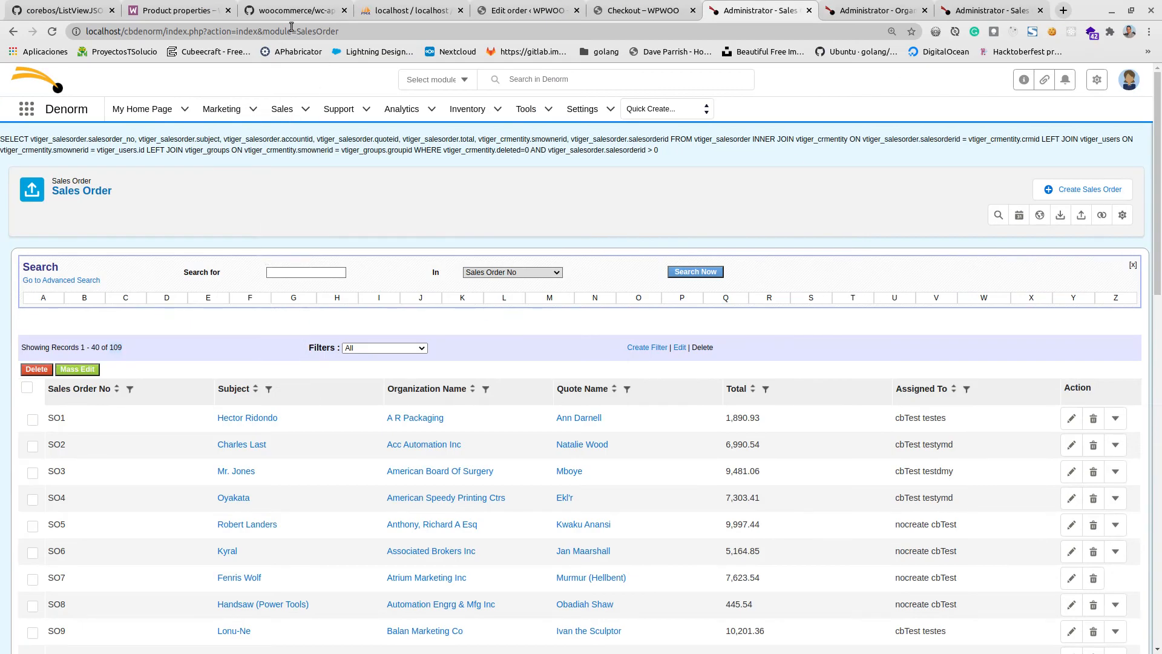
Refresh the cb_messagequeue table in phpMyAdmin and review the terminal output of the queue script.
{"action": "left_click", "coordinate": [412, 10]}
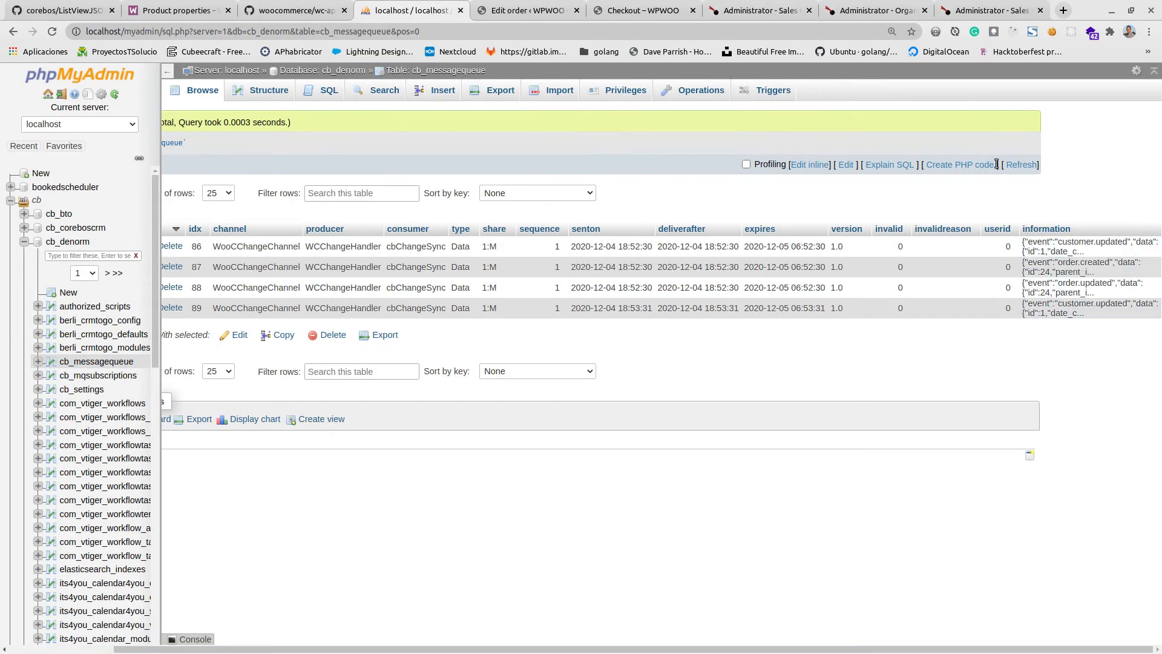
{"action": "left_click", "coordinate": [1015, 165]}
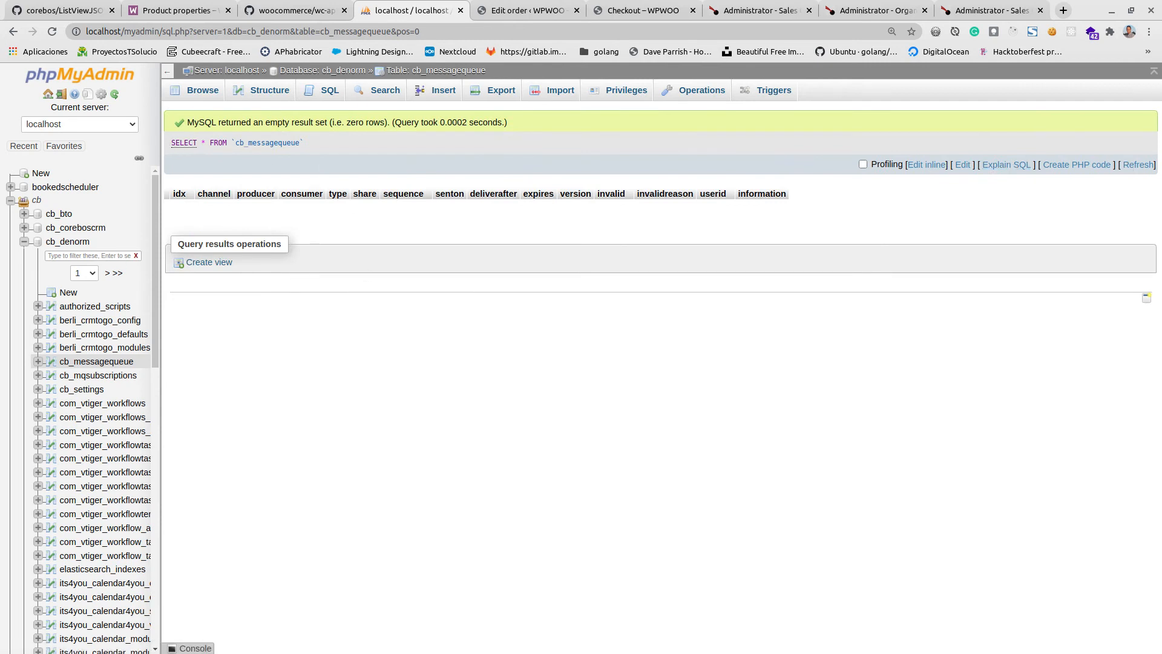
{"action": "key", "text": "alt+Tab"}
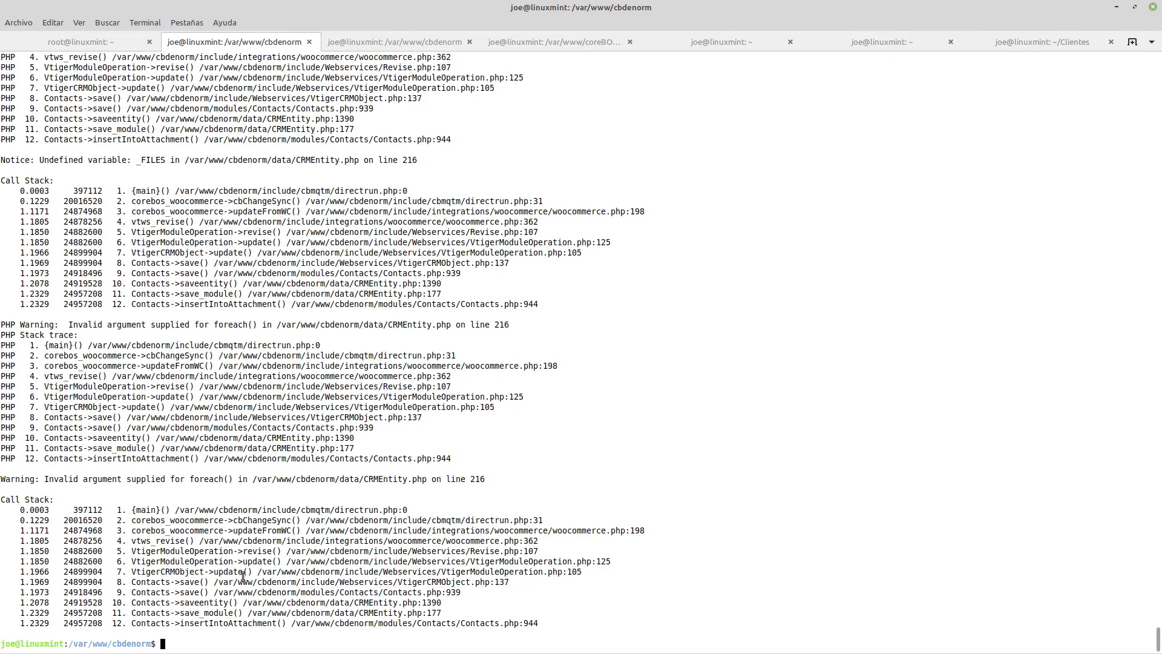
{"action": "scroll", "coordinate": [242, 576], "scroll_direction": "up", "scroll_amount": 10}
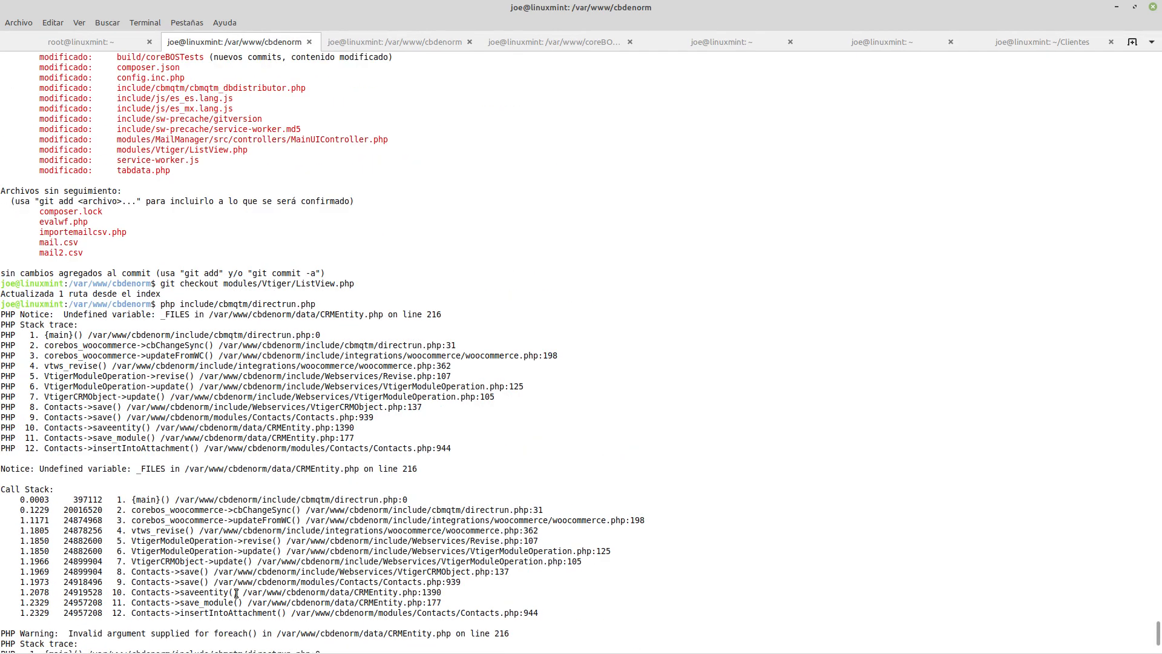
{"action": "left_click", "coordinate": [1116, 5]}
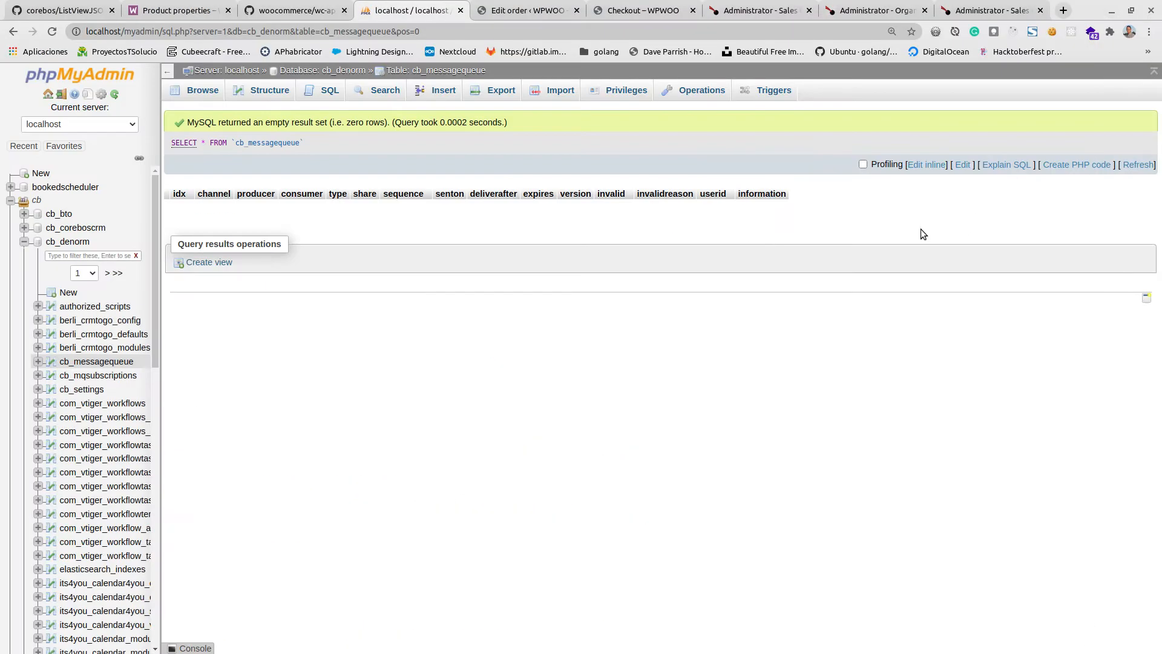
Reload the Sales Order list in coreBOS and go to its last page.
{"action": "left_click", "coordinate": [876, 11]}
{"action": "left_click", "coordinate": [737, 6]}
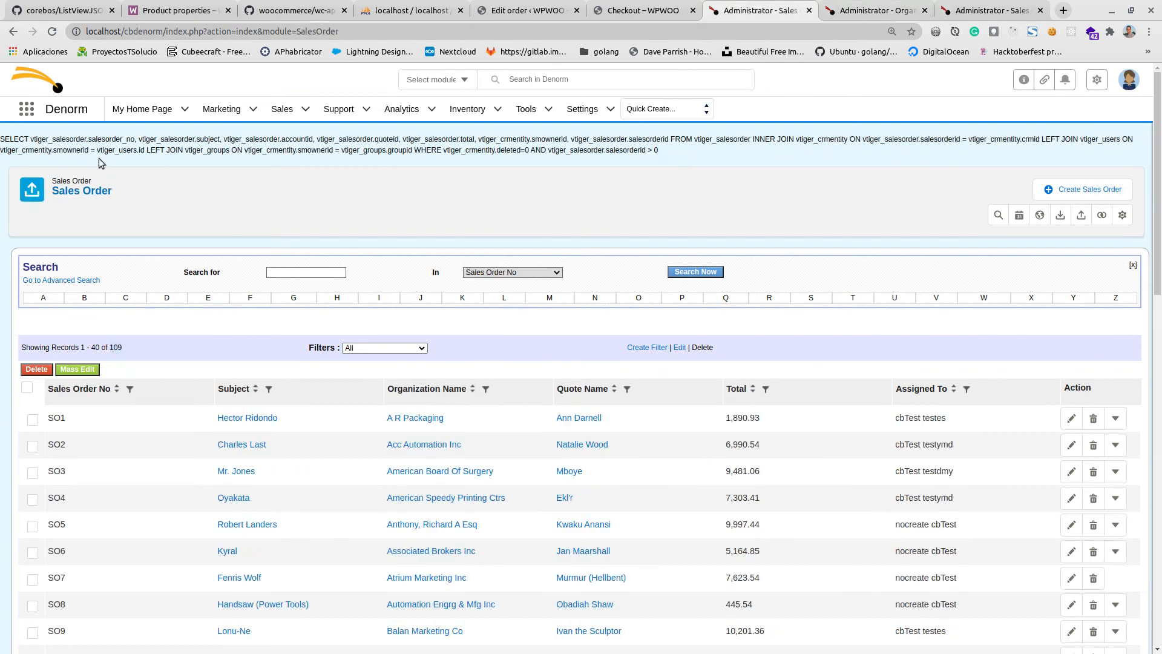
{"action": "left_click", "coordinate": [91, 190]}
{"action": "scroll", "coordinate": [454, 448], "scroll_direction": "down", "scroll_amount": 15}
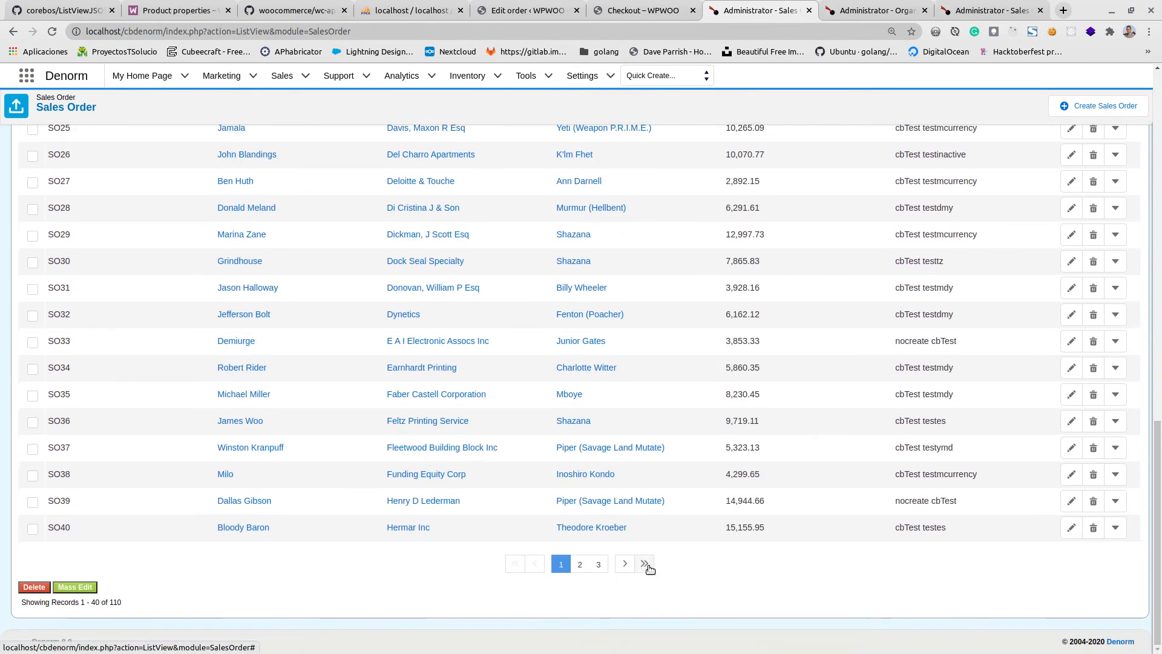
{"action": "left_click", "coordinate": [646, 565]}
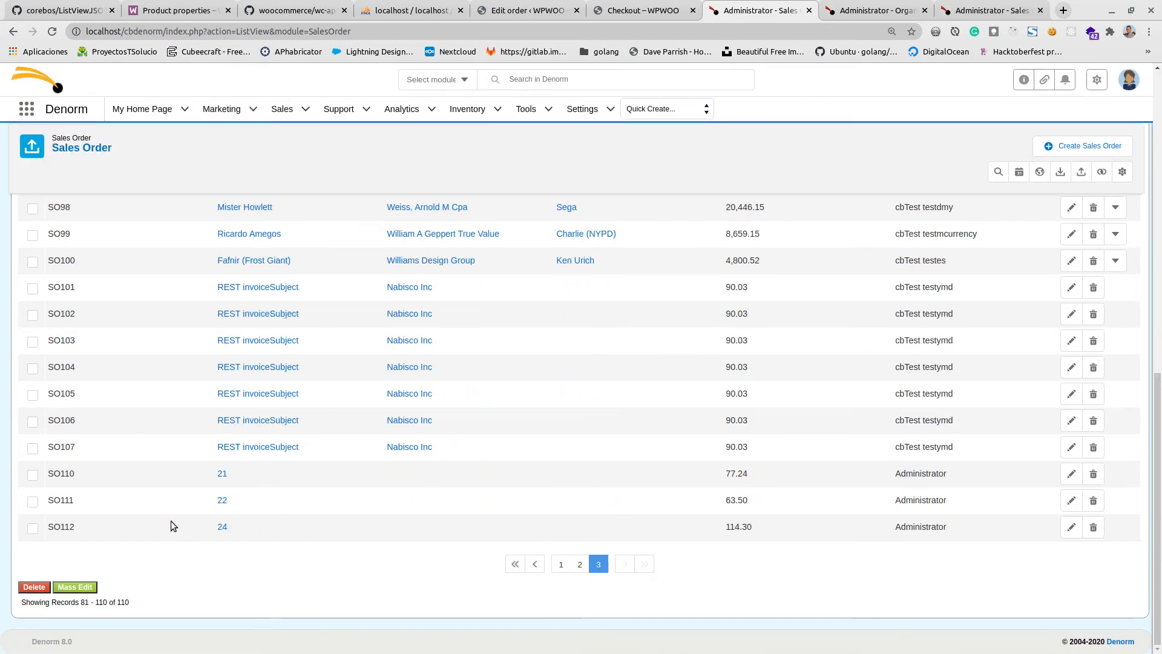
Open the sales order with subject 24 and compare its number with the order in WooCommerce.
{"action": "left_click", "coordinate": [223, 528]}
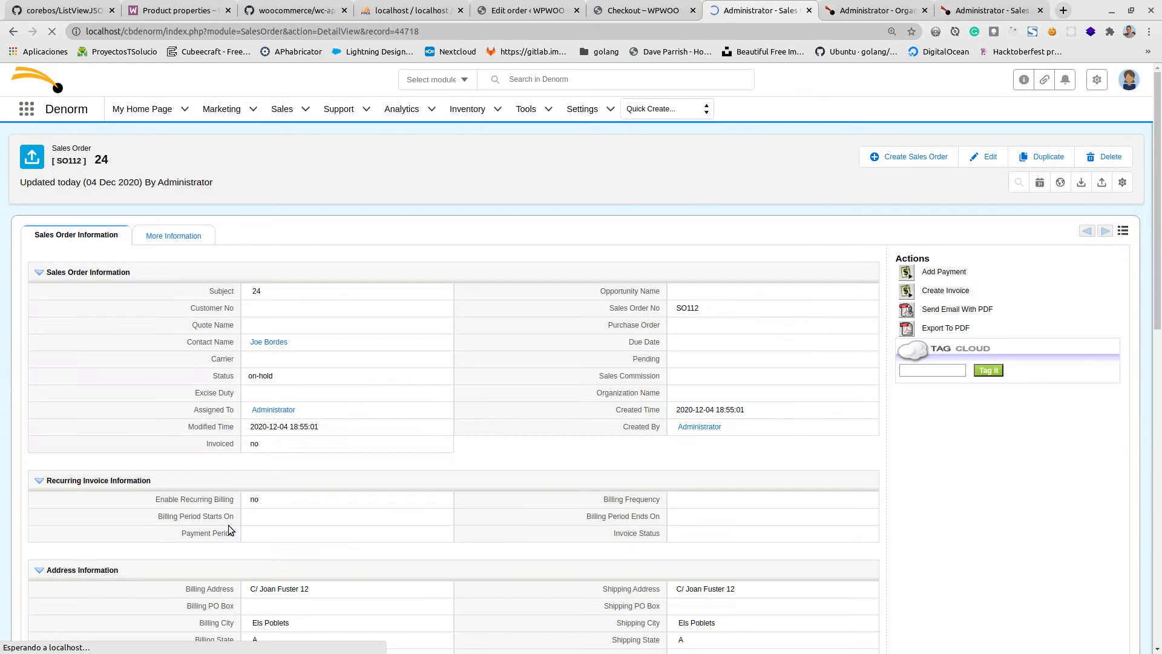
{"action": "left_click", "coordinate": [517, 10]}
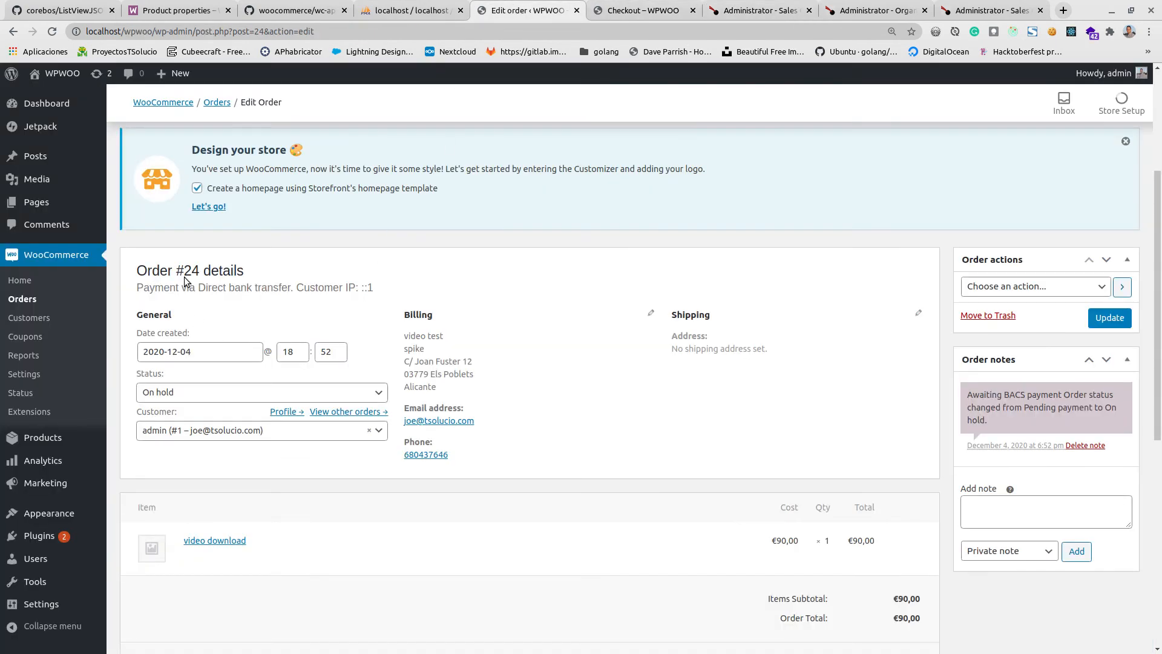
{"action": "double_click", "coordinate": [203, 267]}
{"action": "left_click", "coordinate": [781, 10]}
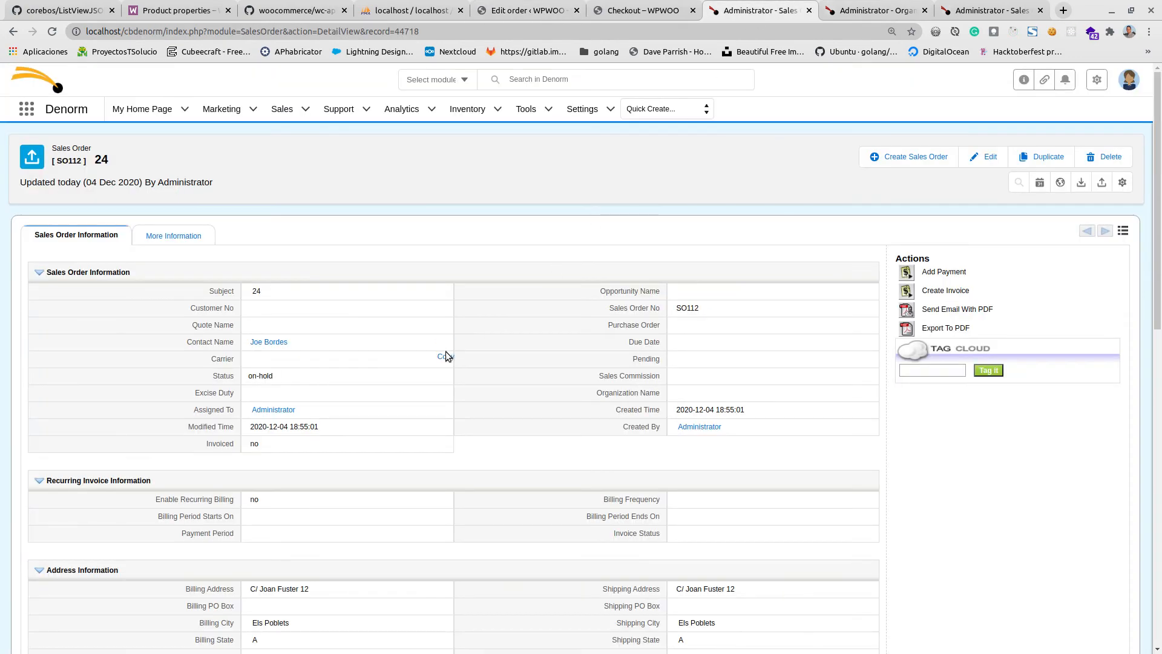
Examine the sales order's address, financial, WooCommerce and item details, including the tax breakdown.
{"action": "scroll", "coordinate": [446, 356], "scroll_direction": "down", "scroll_amount": 3}
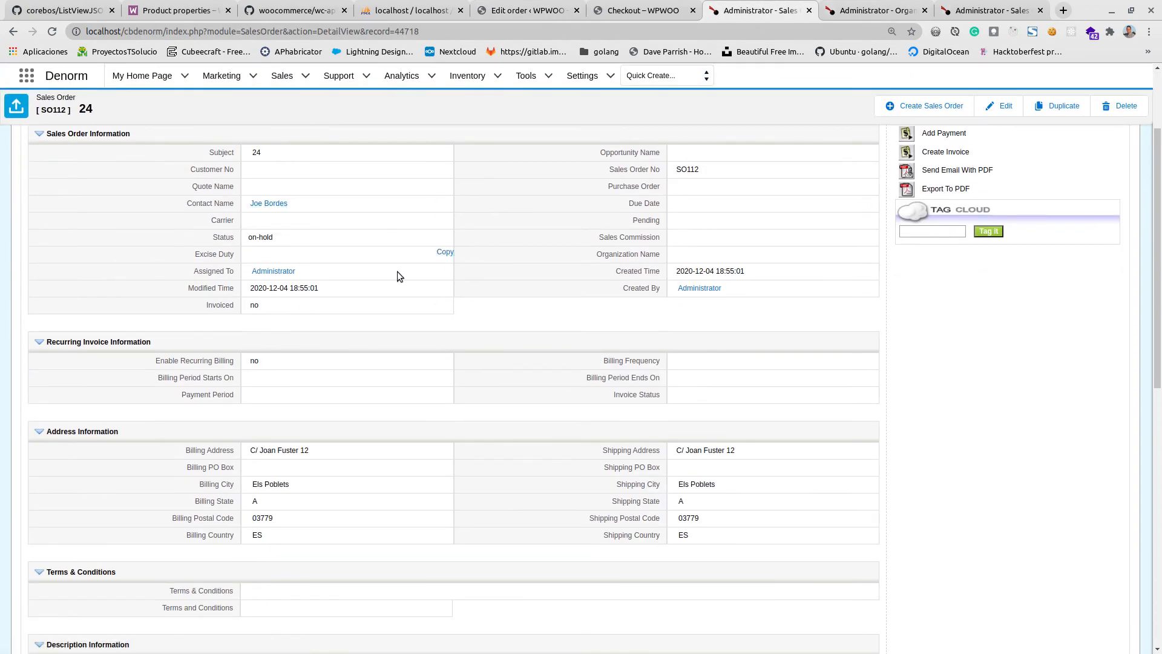
{"action": "scroll", "coordinate": [445, 364], "scroll_direction": "down", "scroll_amount": 5}
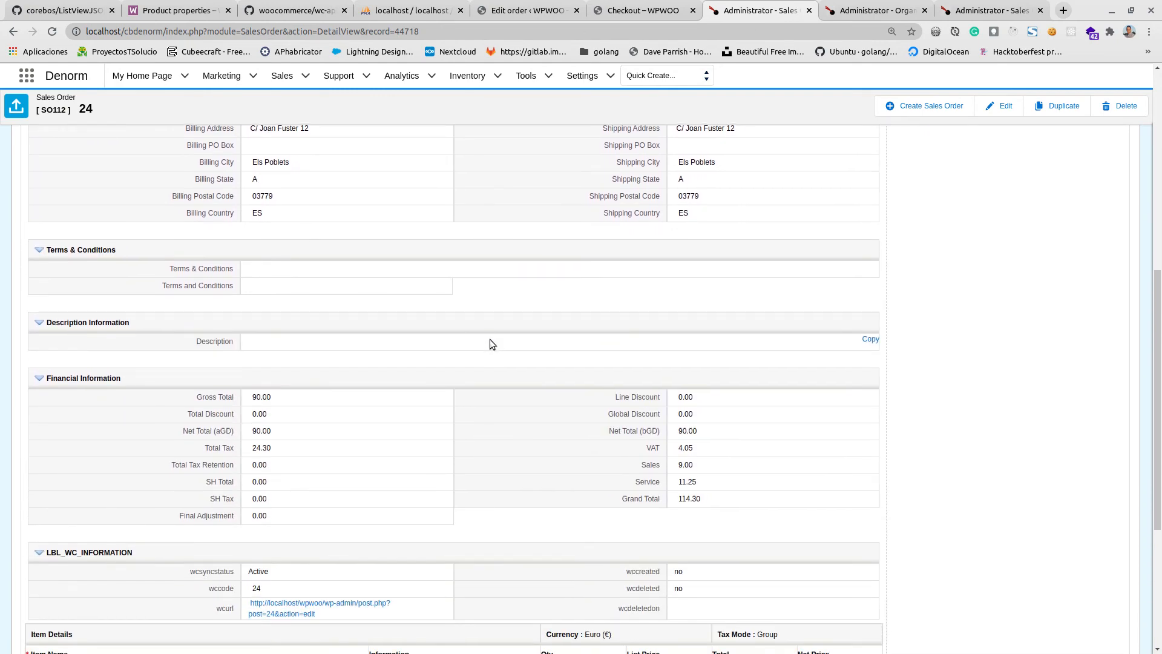
{"action": "scroll", "coordinate": [491, 343], "scroll_direction": "down", "scroll_amount": 4}
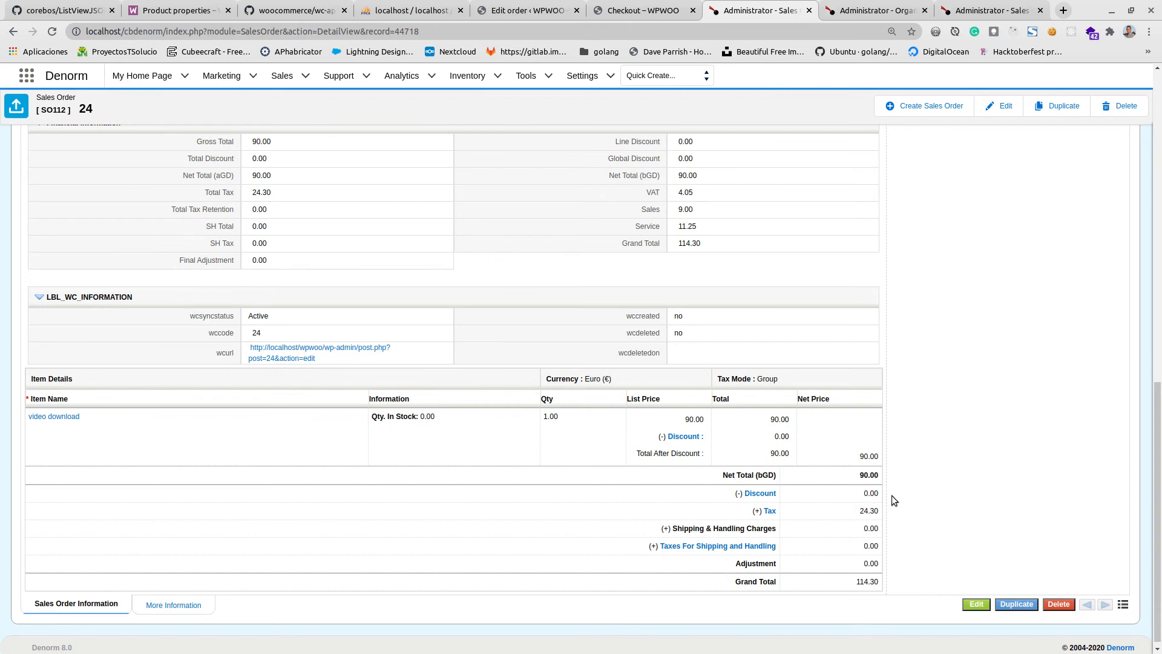
{"action": "left_click", "coordinate": [770, 512]}
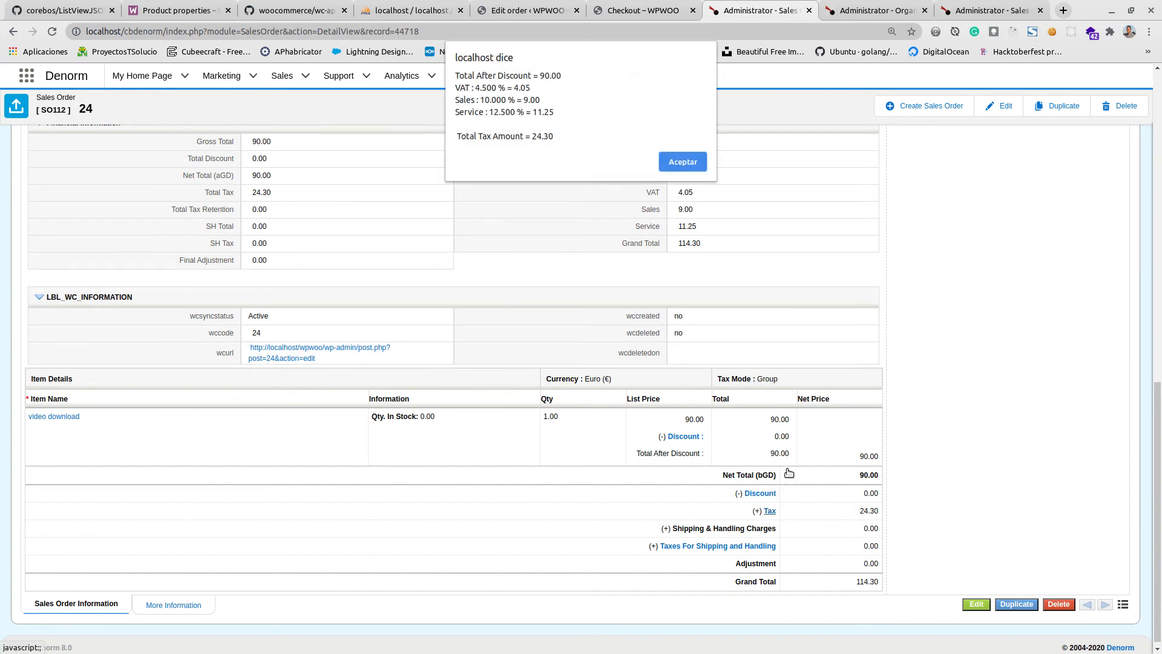
{"action": "left_click", "coordinate": [675, 158]}
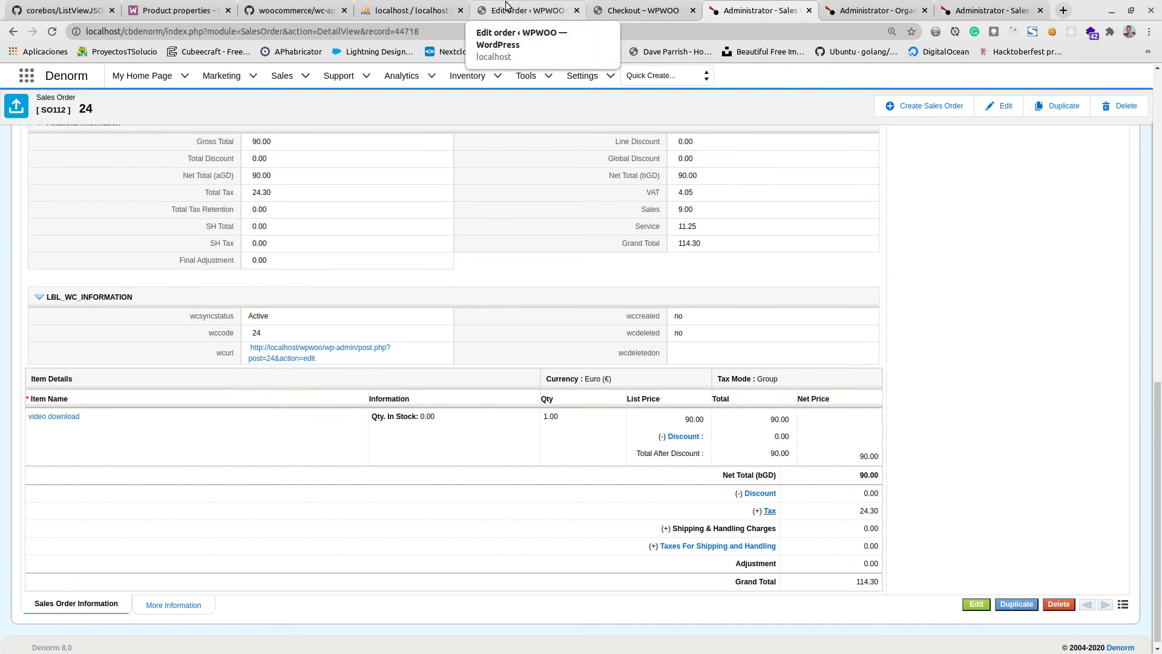
Open the contact linked to the sales order and examine its contact, address and WooCommerce information.
{"action": "scroll", "coordinate": [264, 234], "scroll_direction": "up", "scroll_amount": 15}
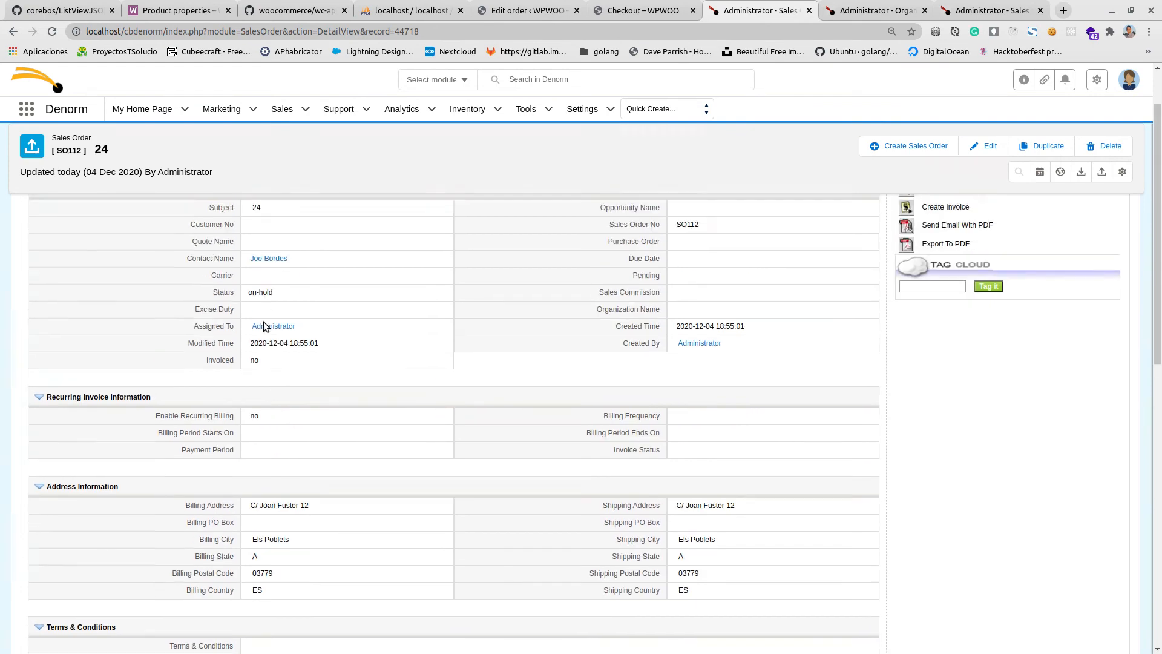
{"action": "left_click", "coordinate": [261, 343]}
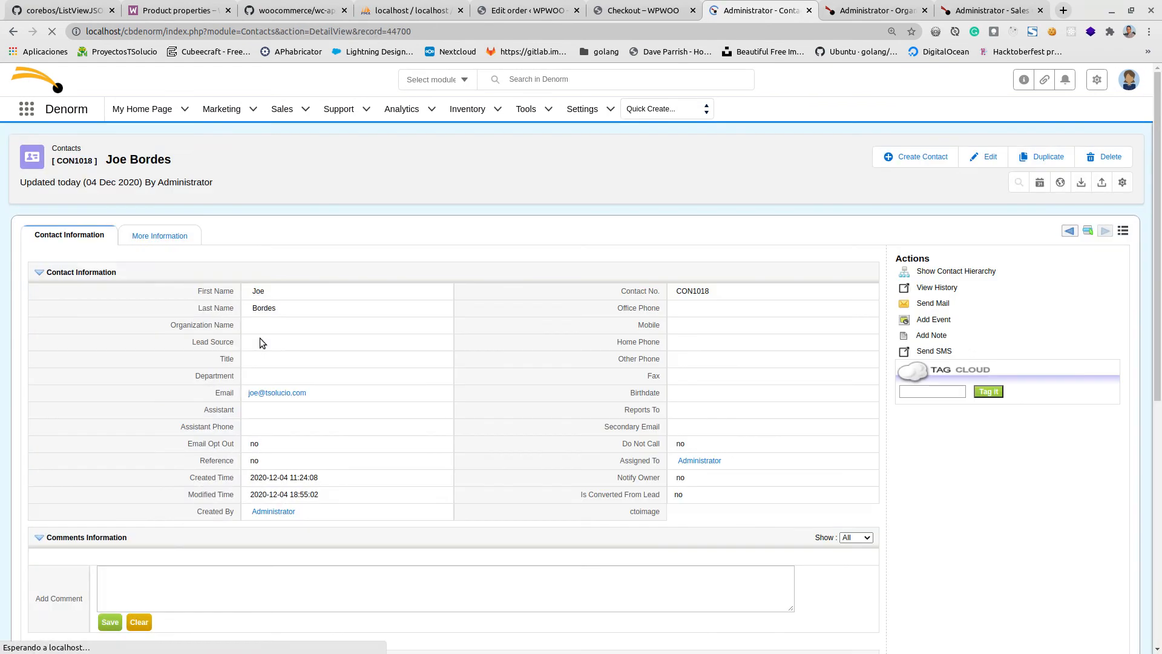
{"action": "scroll", "coordinate": [262, 343], "scroll_direction": "down", "scroll_amount": 1}
{"action": "scroll", "coordinate": [259, 337], "scroll_direction": "down", "scroll_amount": 8}
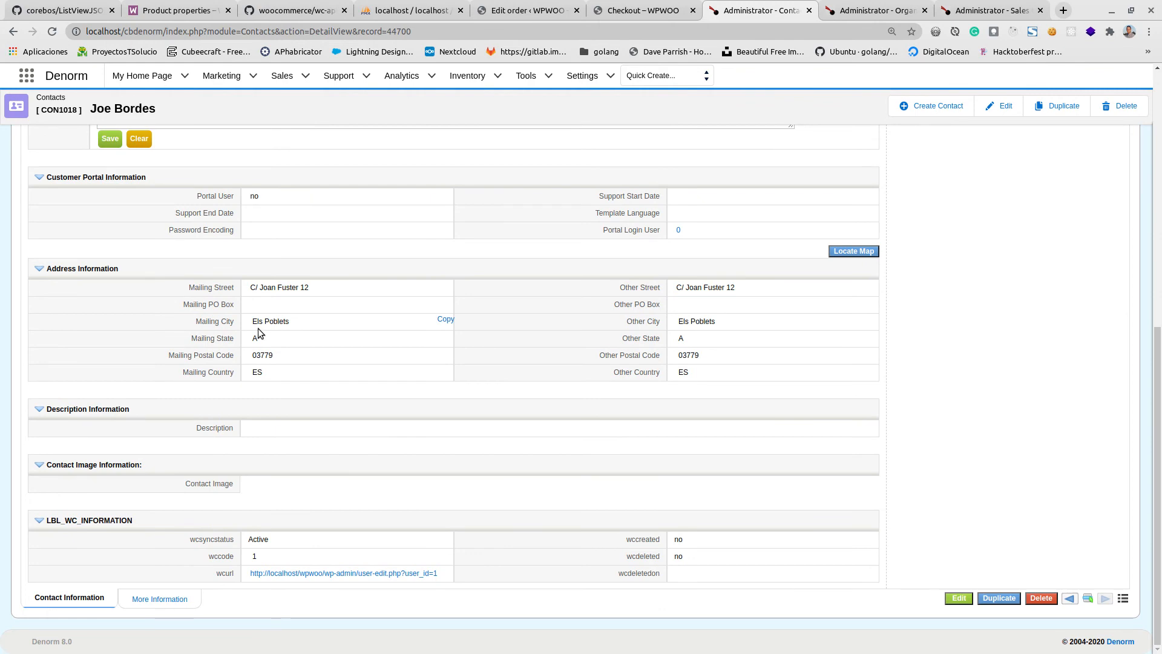
{"action": "scroll", "coordinate": [256, 328], "scroll_direction": "up", "scroll_amount": 10}
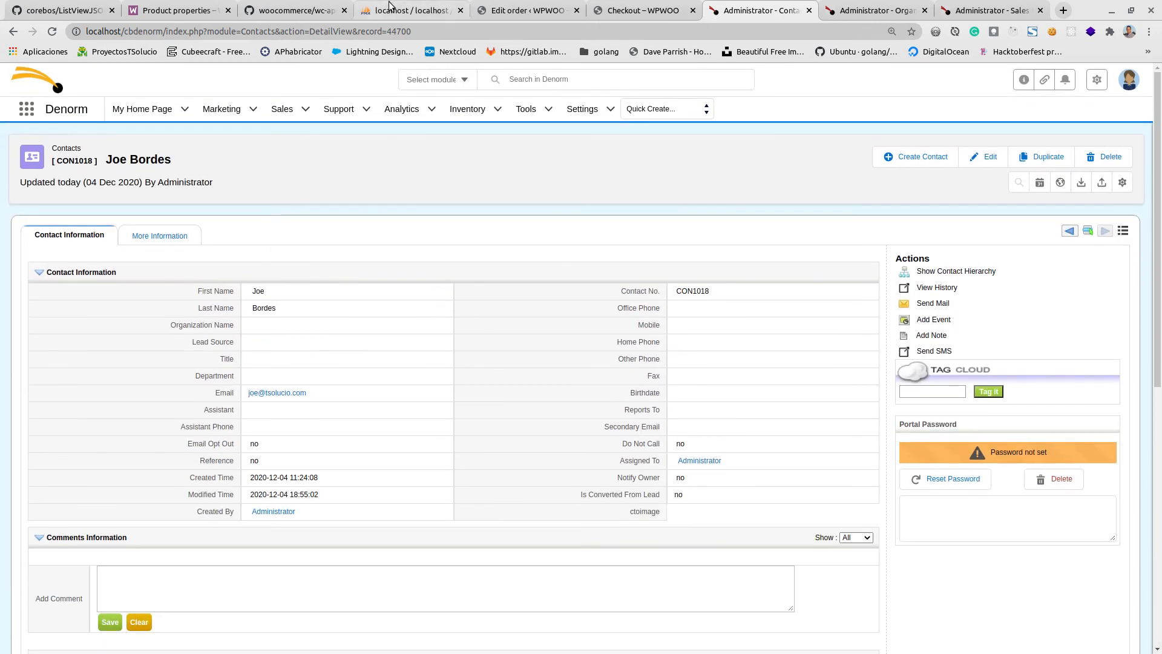
Open the Products2WC business map in coreBOS and examine its field mapping content.
{"action": "left_click", "coordinate": [524, 10]}
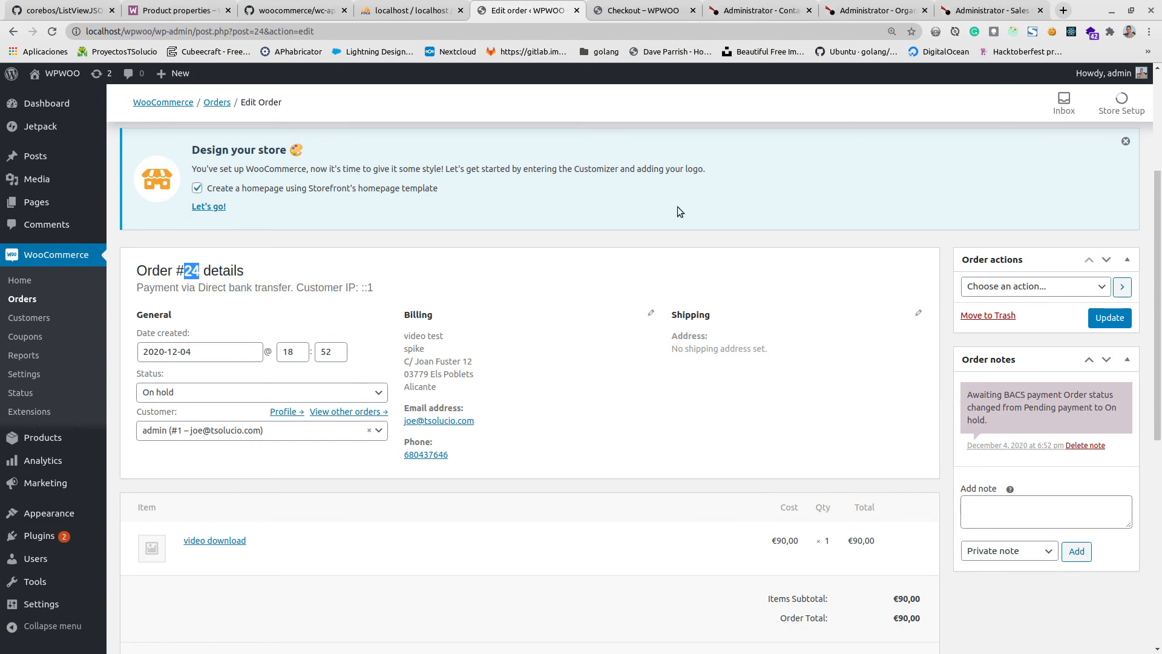
{"action": "left_click", "coordinate": [851, 7]}
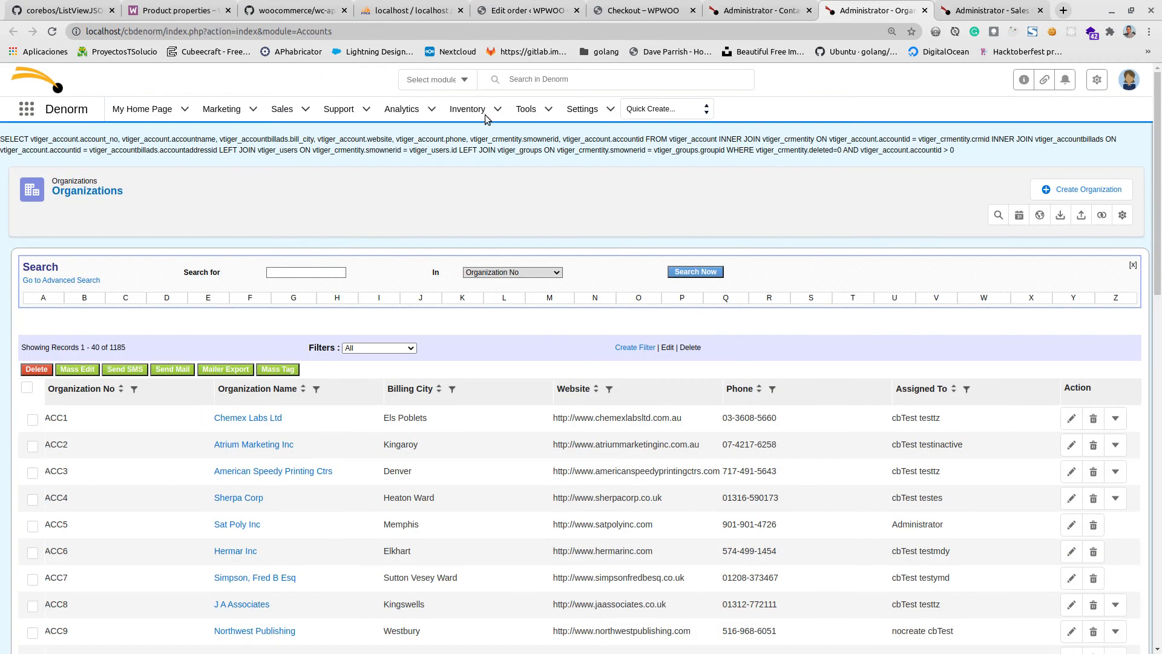
{"action": "mouse_move", "coordinate": [522, 111]}
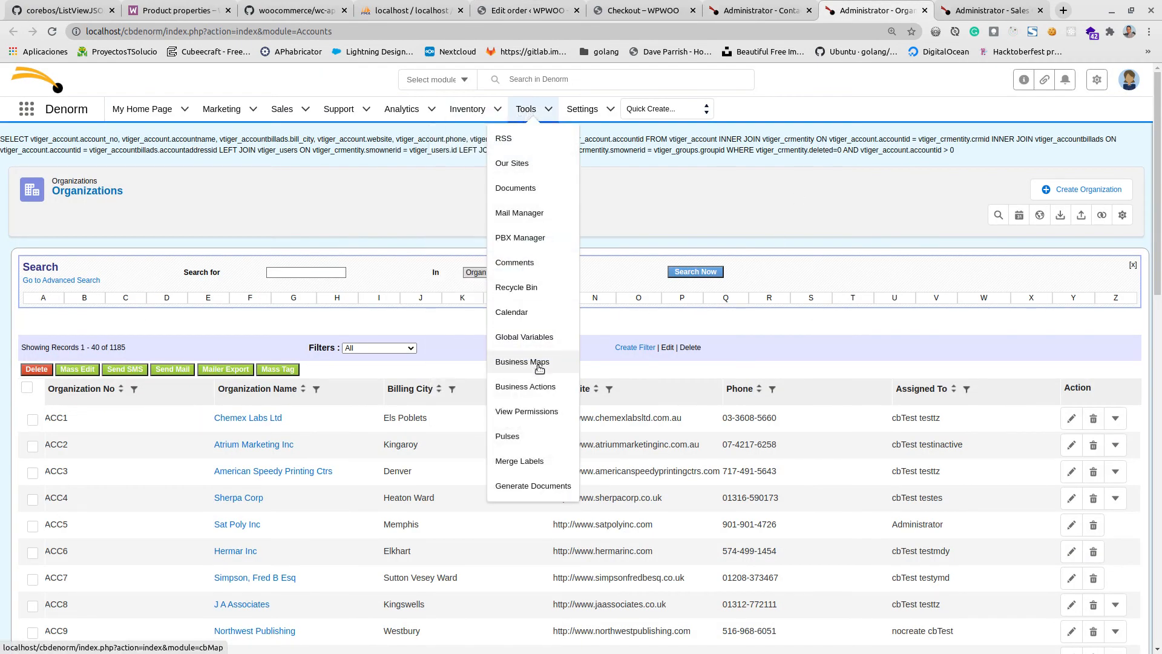
{"action": "left_click", "coordinate": [541, 369]}
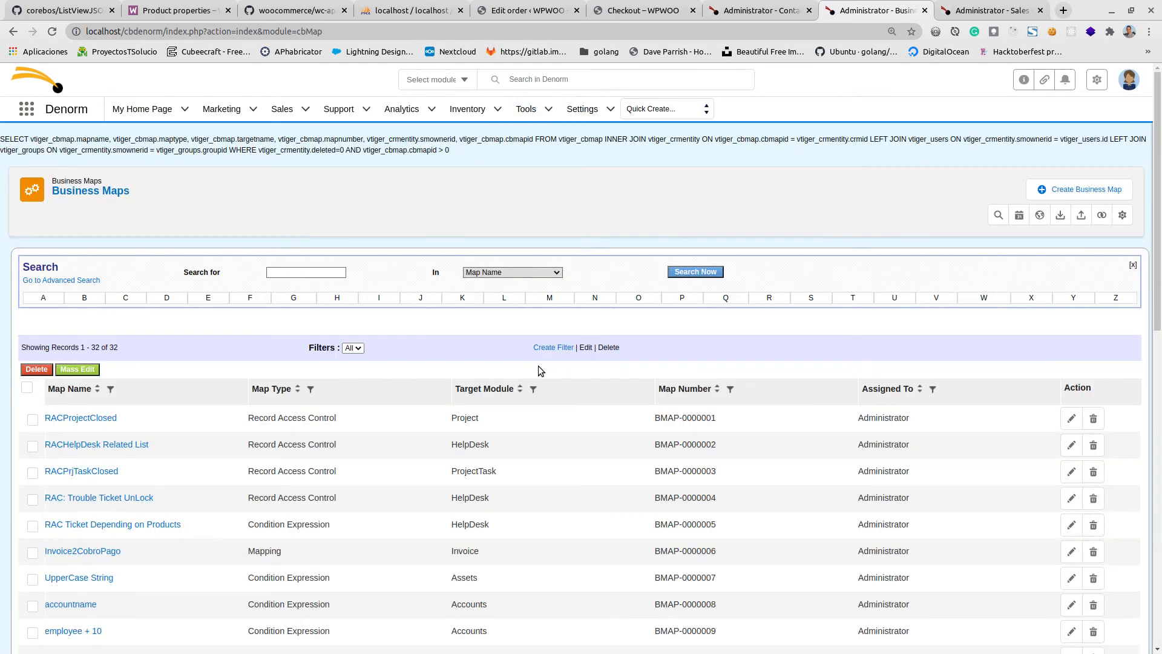
{"action": "scroll", "coordinate": [544, 363], "scroll_direction": "down", "scroll_amount": 10}
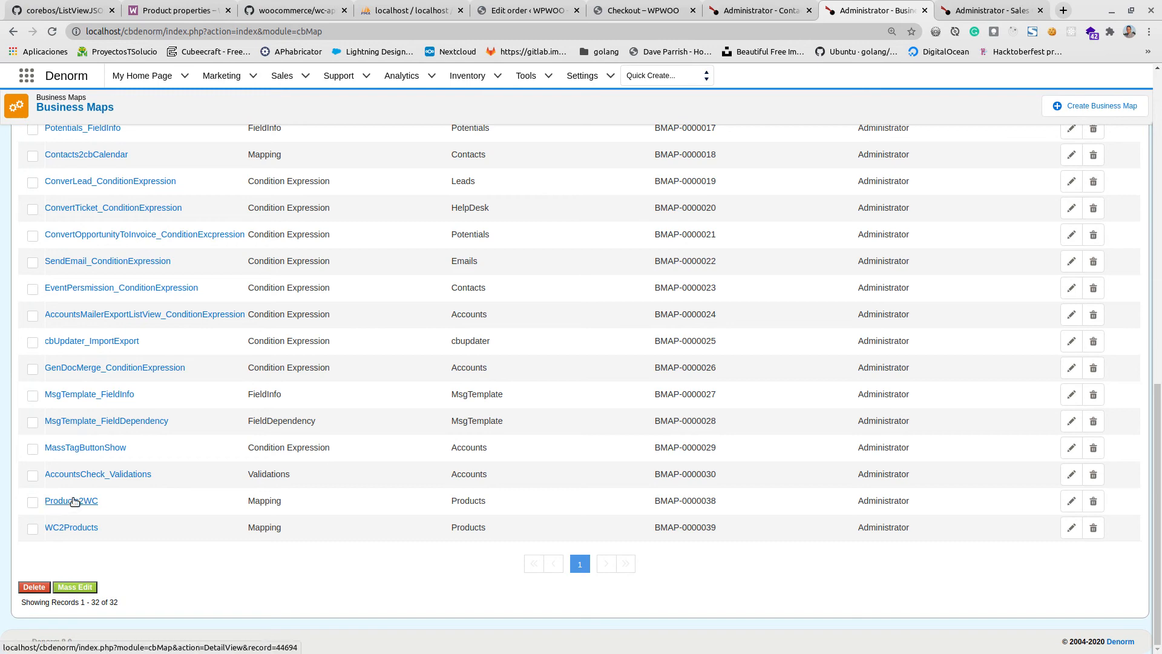
{"action": "left_click", "coordinate": [73, 500]}
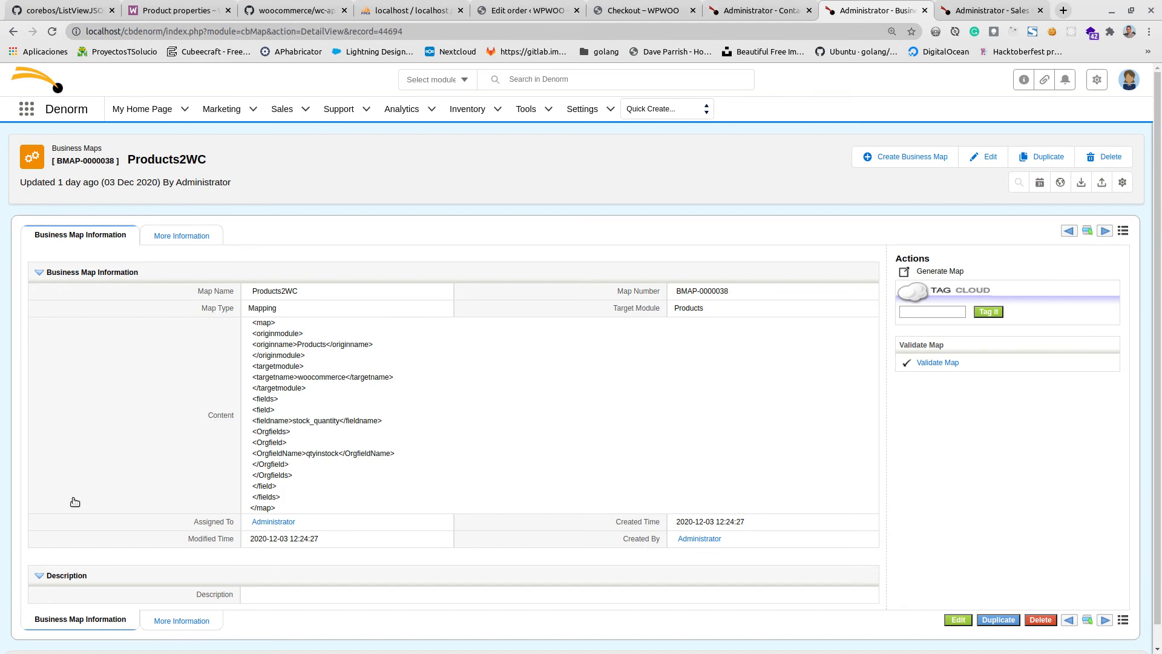
{"action": "mouse_move", "coordinate": [416, 289]}
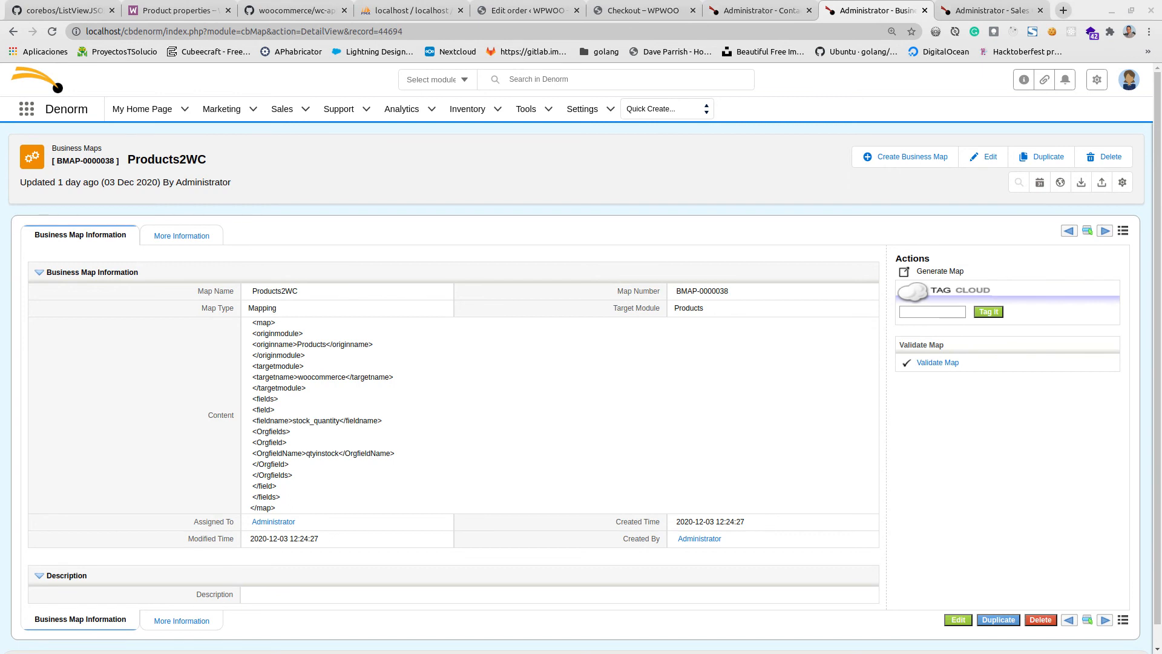
Switch to Visual Studio Code, maximize the window and examine how getPropertiesFromWC in woocommerce.php maps WooCommerce data to coreBOS modules.
{"action": "key", "text": "alt+Tab"}
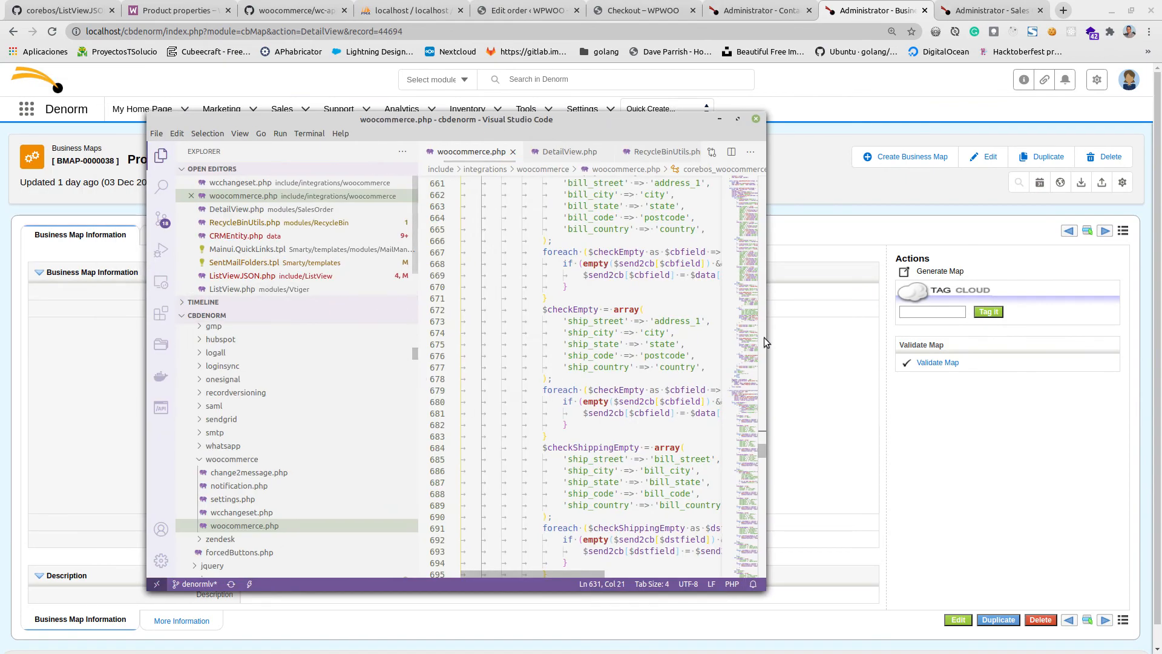
{"action": "double_click", "coordinate": [600, 127]}
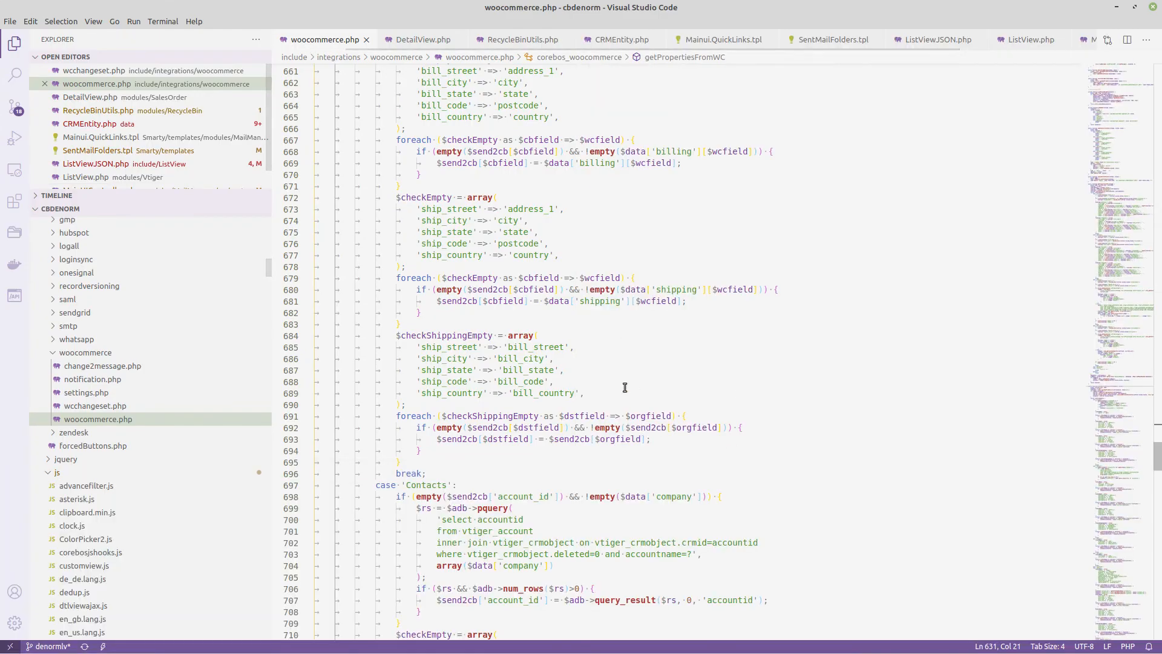
{"action": "scroll", "coordinate": [623, 384], "scroll_direction": "down", "scroll_amount": 15}
{"action": "scroll", "coordinate": [539, 394], "scroll_direction": "down", "scroll_amount": 20}
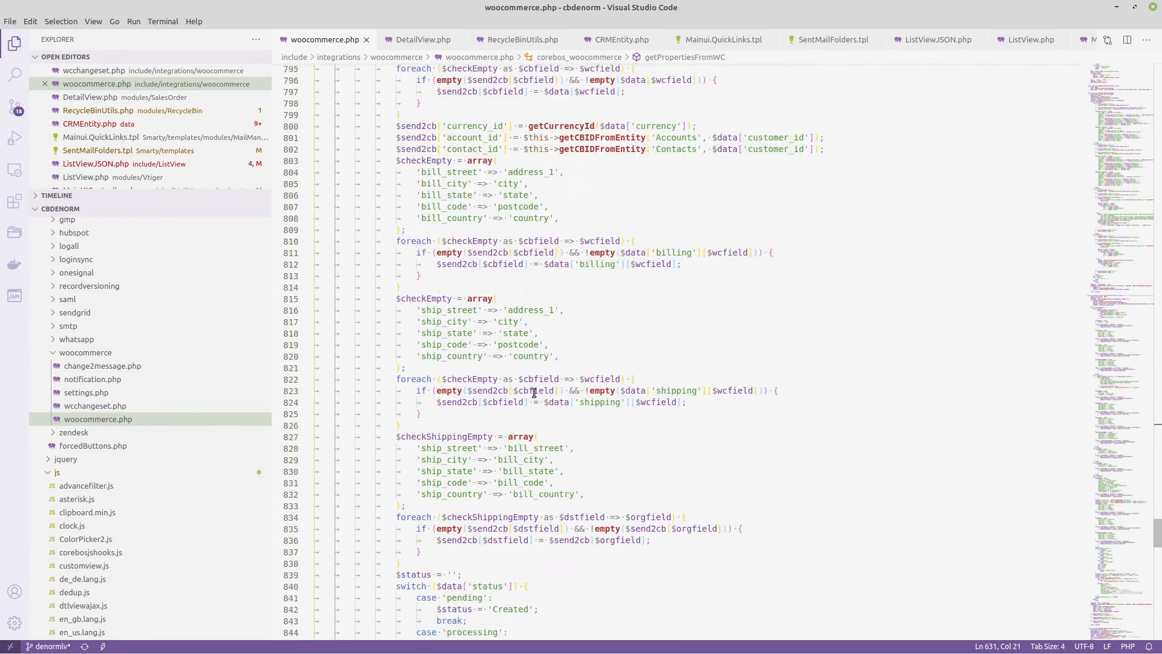
{"action": "scroll", "coordinate": [531, 393], "scroll_direction": "down", "scroll_amount": 1}
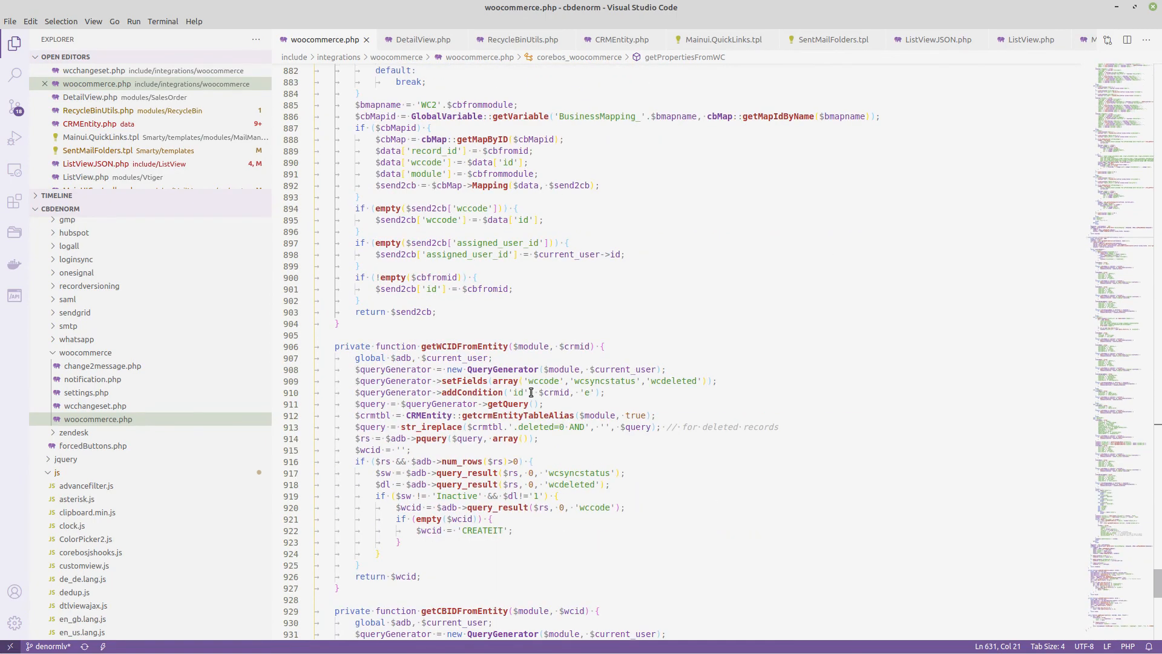
{"action": "scroll", "coordinate": [531, 392], "scroll_direction": "up", "scroll_amount": 20}
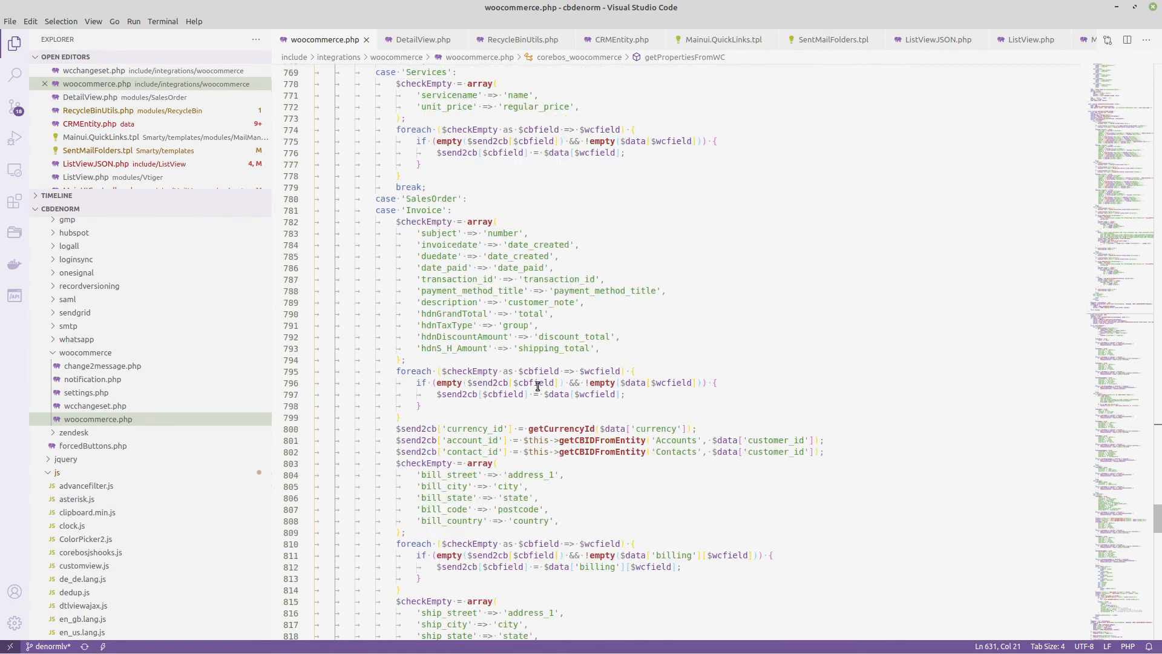
{"action": "scroll", "coordinate": [538, 386], "scroll_direction": "up", "scroll_amount": 20}
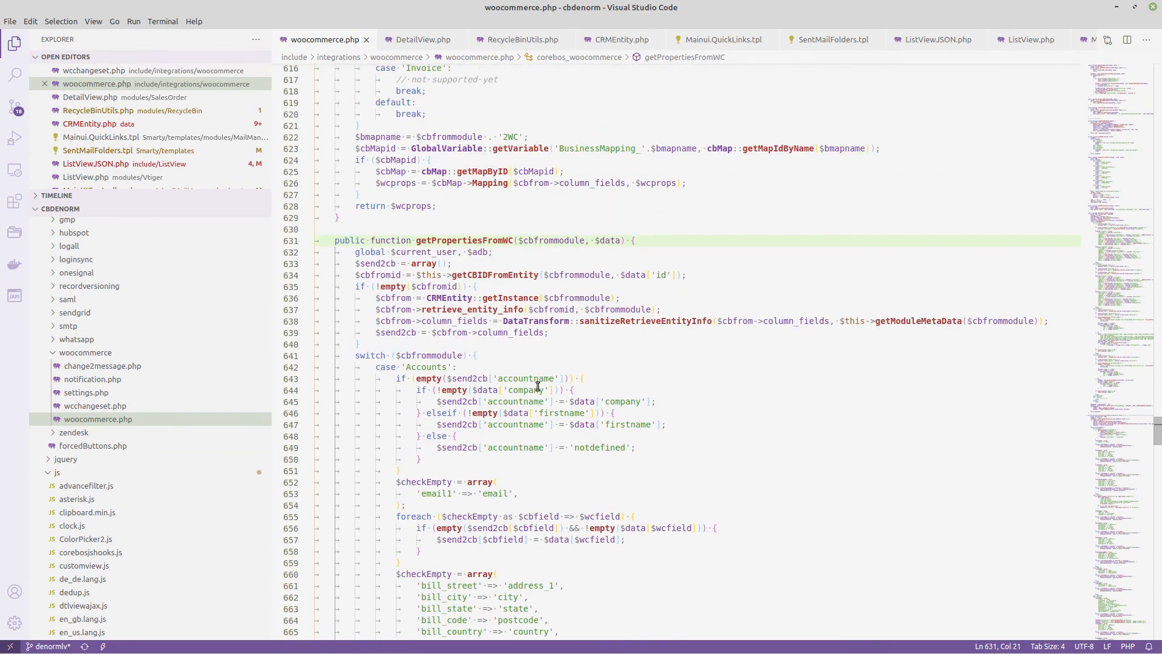
Locate the Products case of getPropertiesToWC in woocommerce.php and examine its property mapping code.
{"action": "scroll", "coordinate": [538, 386], "scroll_direction": "up", "scroll_amount": 18}
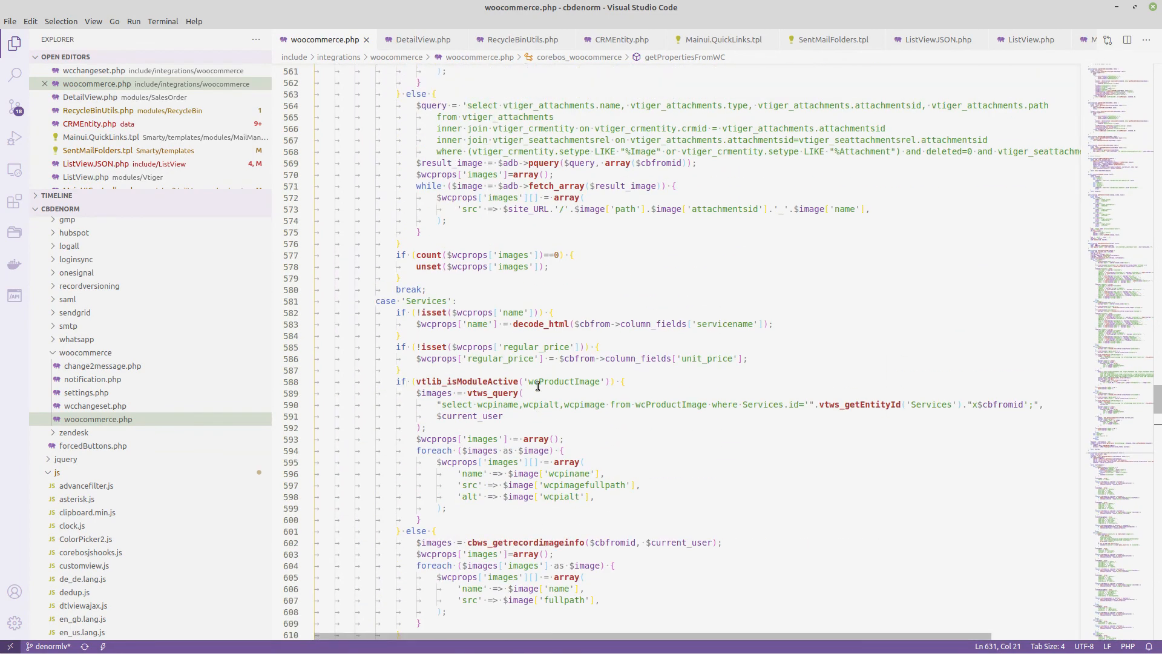
{"action": "scroll", "coordinate": [538, 386], "scroll_direction": "up", "scroll_amount": 9}
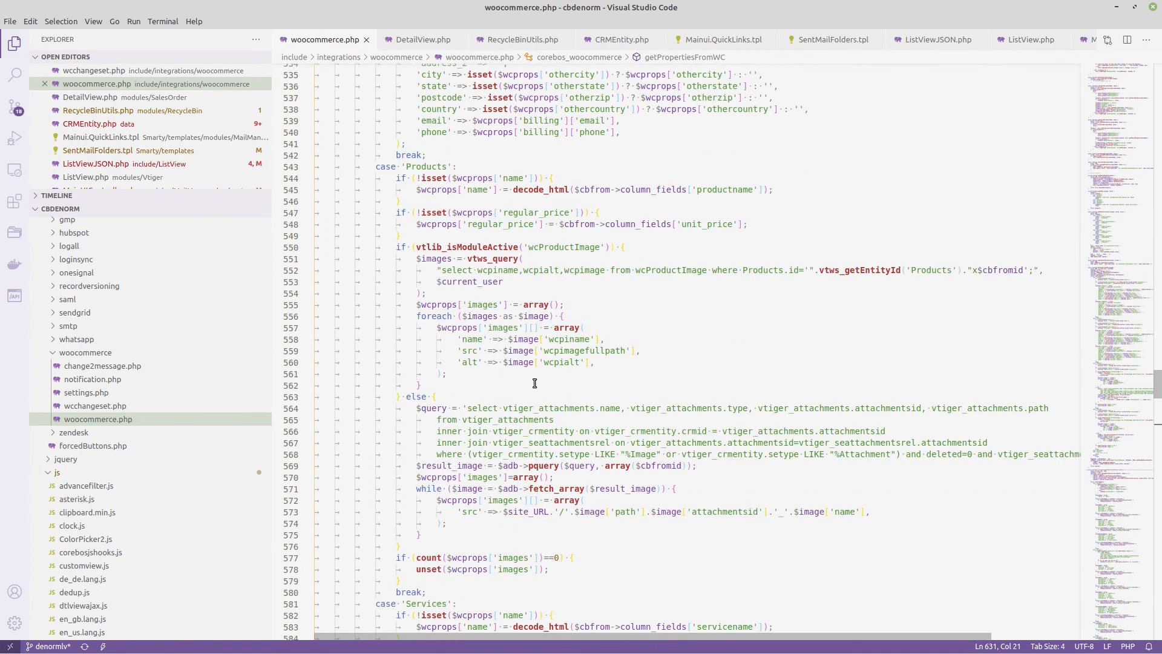
{"action": "scroll", "coordinate": [535, 383], "scroll_direction": "down", "scroll_amount": 3}
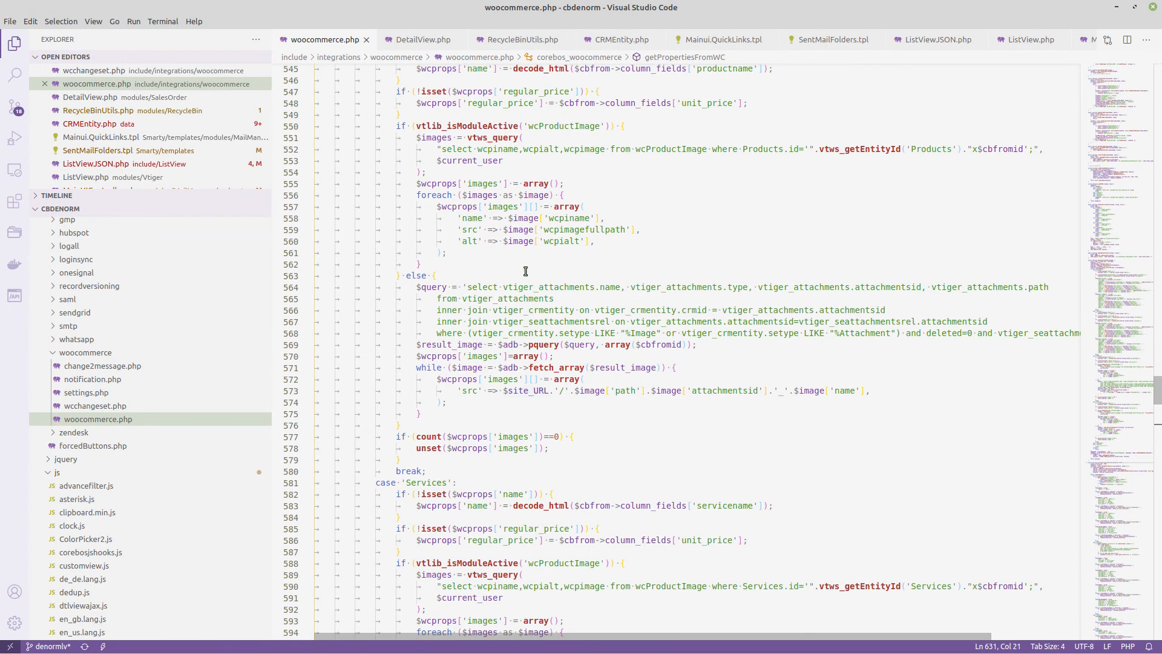
{"action": "scroll", "coordinate": [541, 262], "scroll_direction": "up", "scroll_amount": 4}
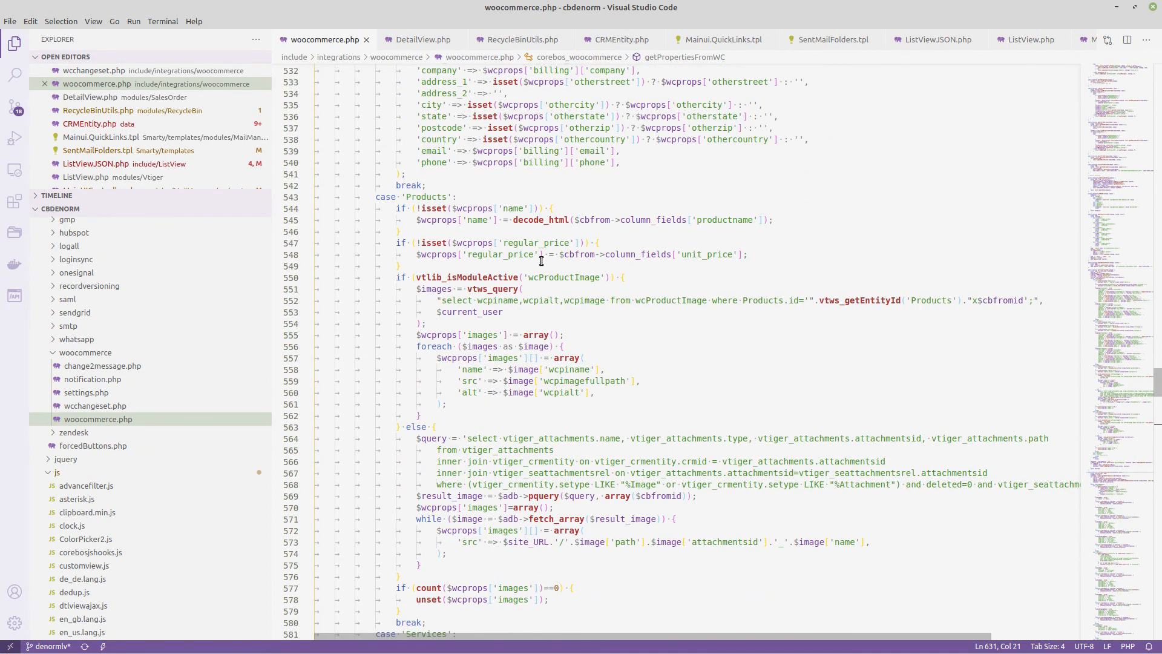
{"action": "left_click", "coordinate": [509, 254]}
{"action": "scroll", "coordinate": [548, 445], "scroll_direction": "down", "scroll_amount": 2}
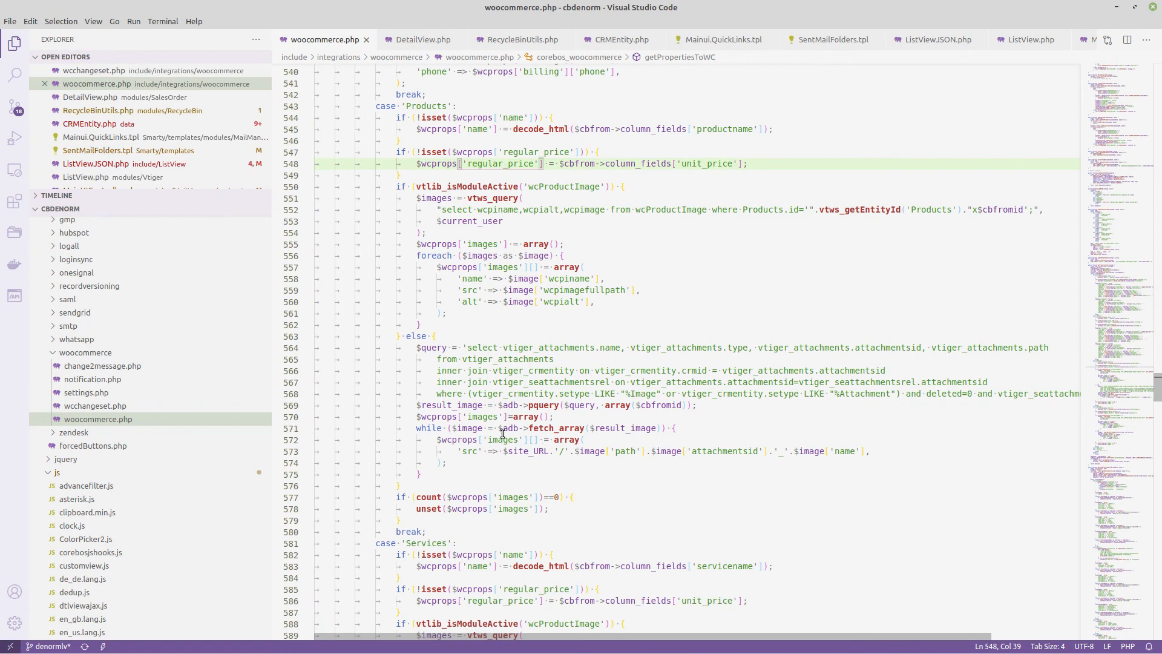
{"action": "scroll", "coordinate": [503, 433], "scroll_direction": "up", "scroll_amount": 2}
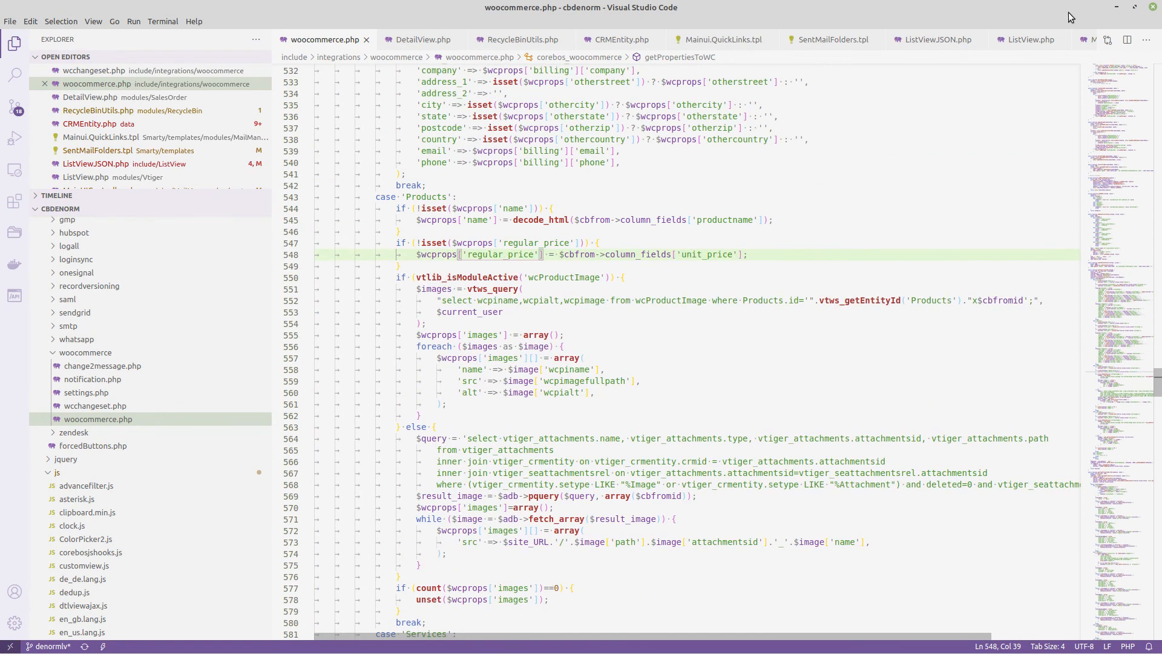
Review the name and regular_price assignments in the Products case and highlight the wcProductImage image-handling block.
{"action": "key", "text": "alt+Tab"}
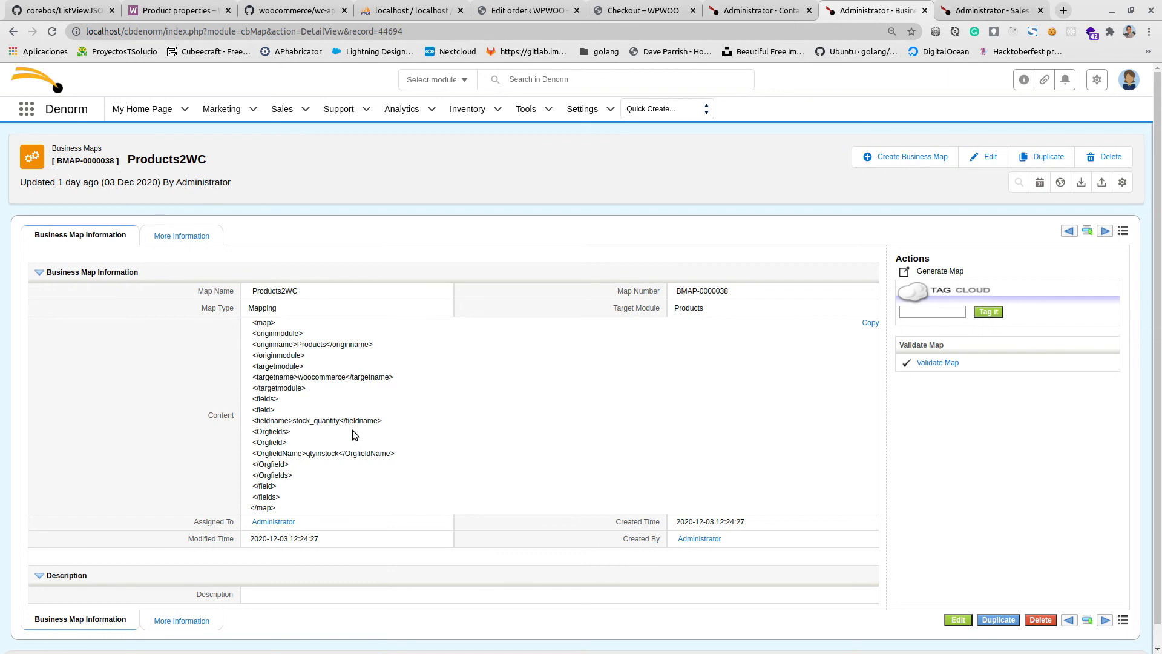
{"action": "left_click", "coordinate": [728, 16]}
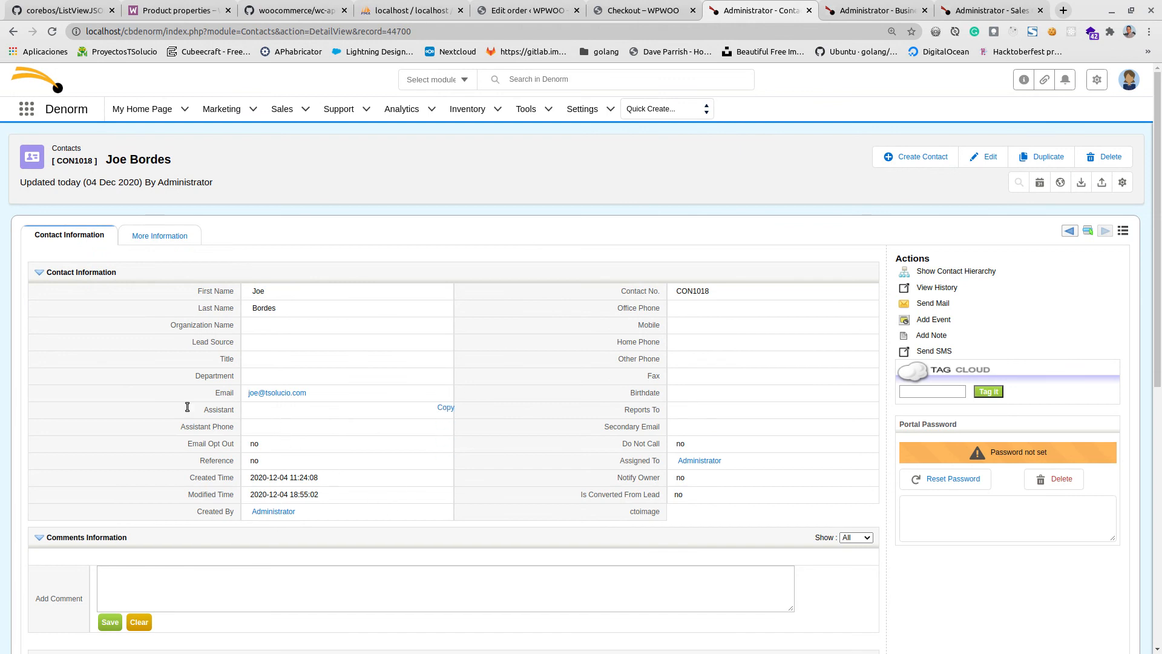
{"action": "key", "text": "alt+Tab"}
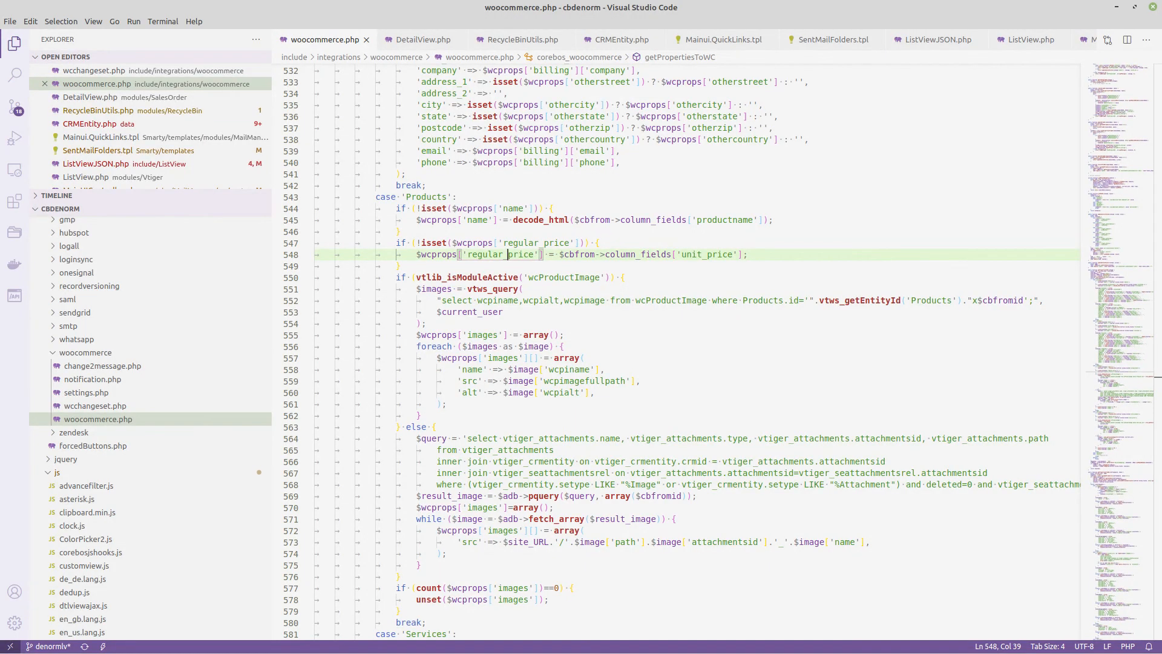
{"action": "left_click", "coordinate": [479, 220]}
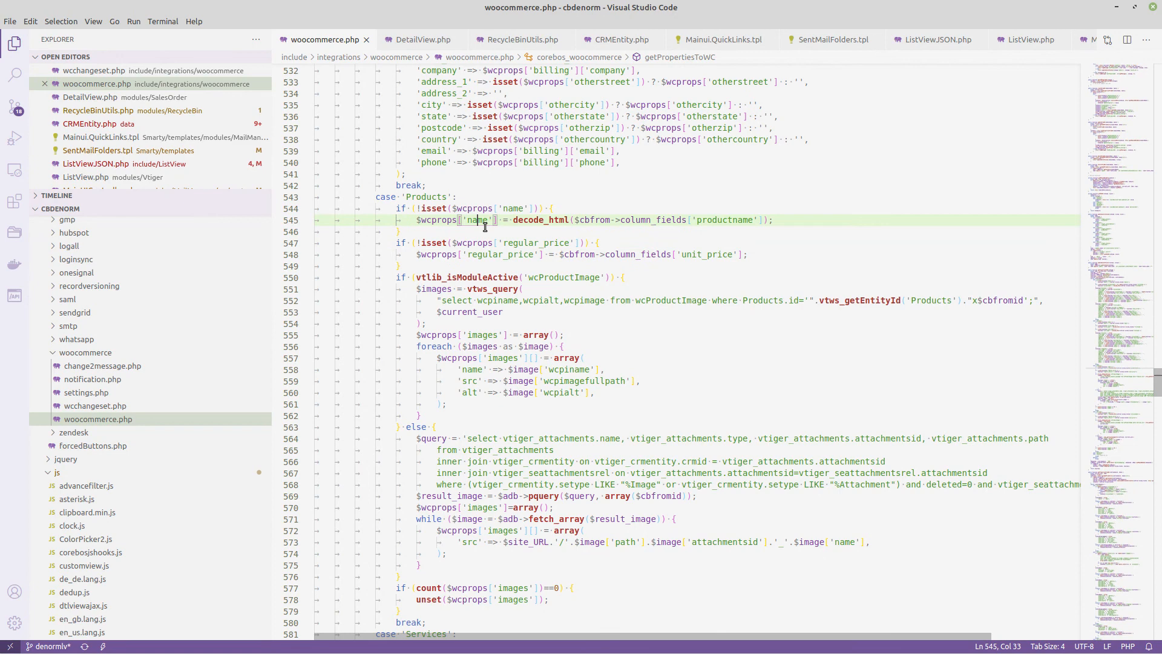
{"action": "left_click", "coordinate": [723, 220]}
{"action": "left_click", "coordinate": [710, 255]}
{"action": "left_click", "coordinate": [510, 254]}
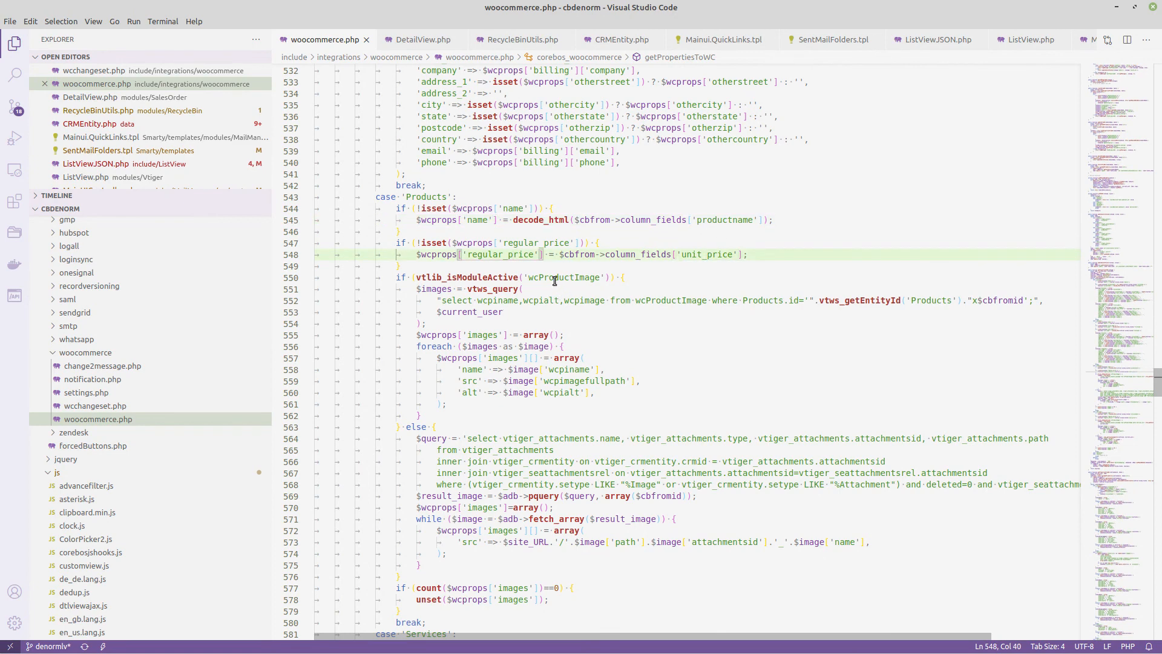
{"action": "left_click_drag", "start_coordinate": [529, 278], "coordinate": [526, 572]}
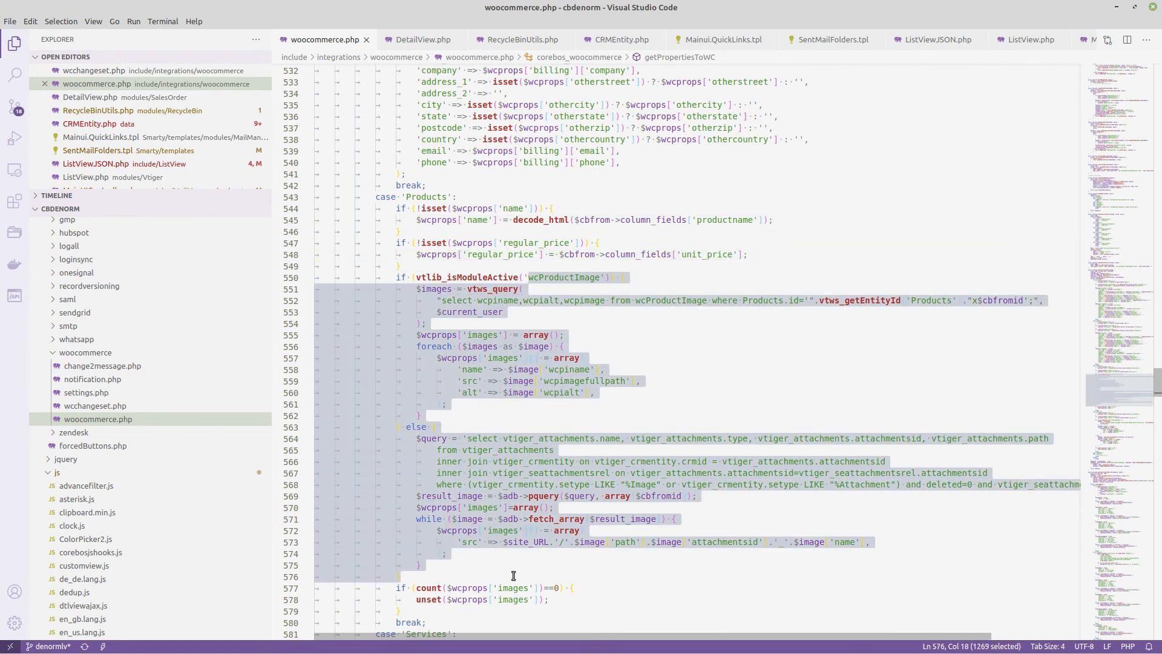
Return to the Products2WC map in coreBOS, go to the following map, WC2Products, and examine its field mapping content.
{"action": "left_click", "coordinate": [1113, 6]}
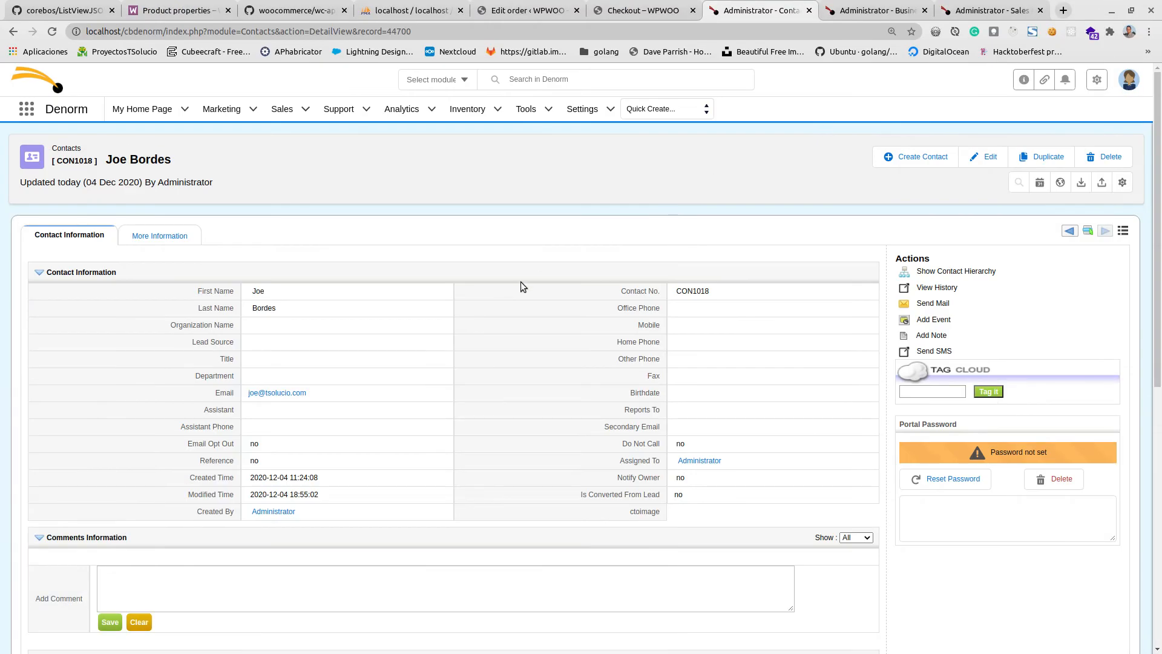
{"action": "left_click", "coordinate": [859, 10]}
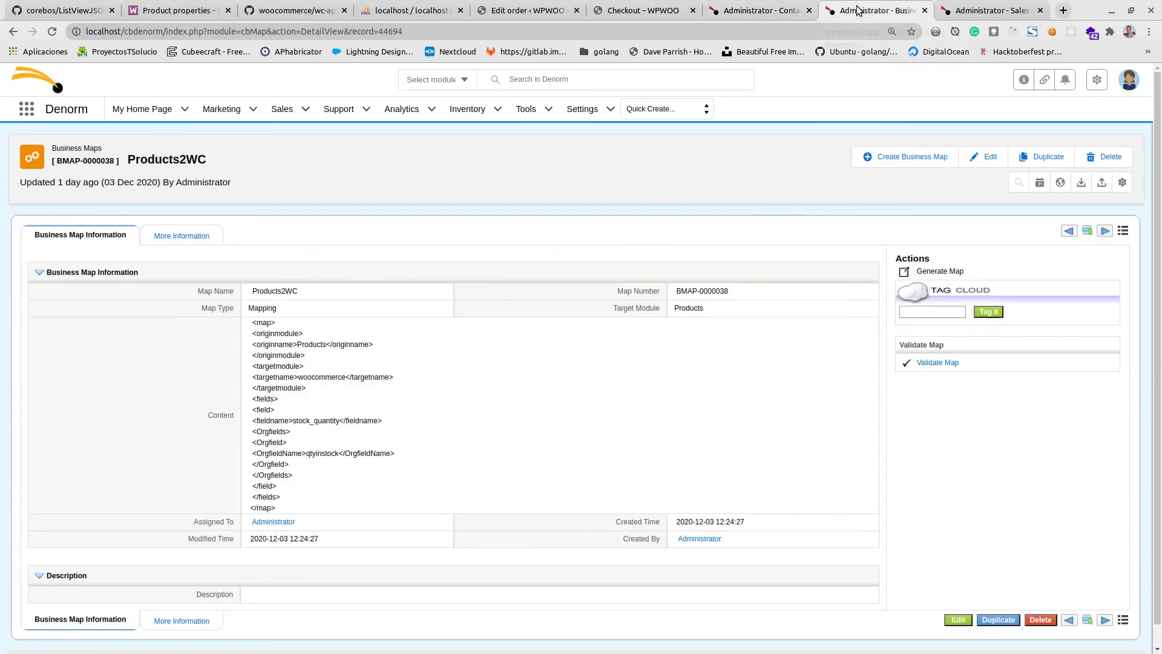
{"action": "left_click", "coordinate": [1105, 230]}
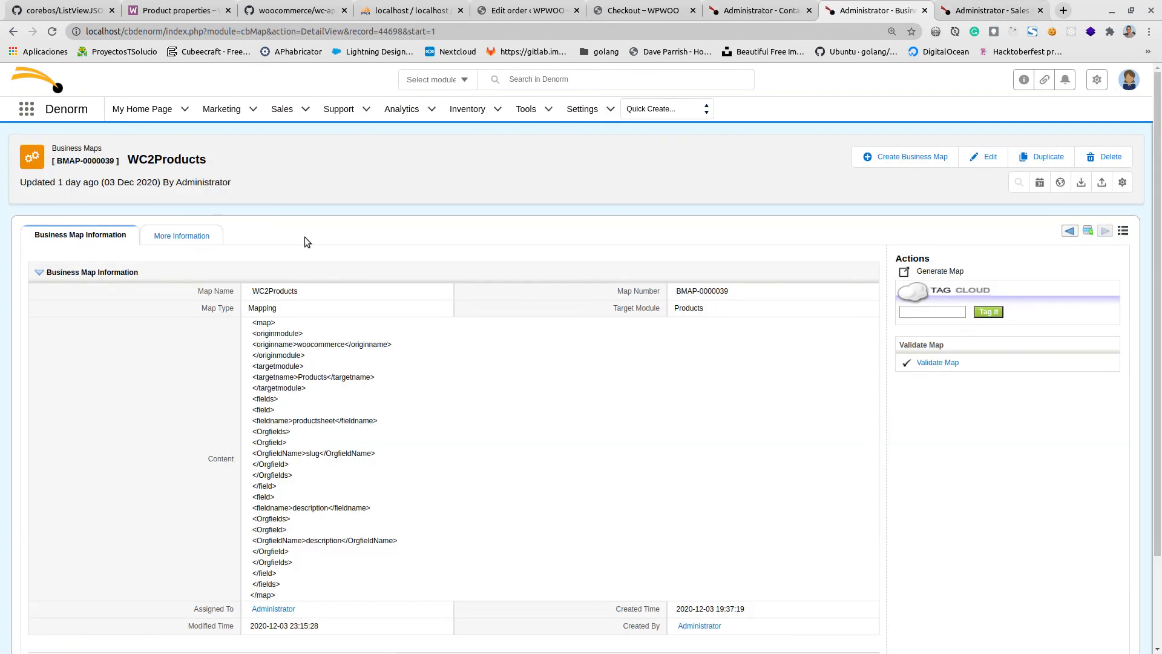
{"action": "scroll", "coordinate": [304, 237], "scroll_direction": "down", "scroll_amount": 2}
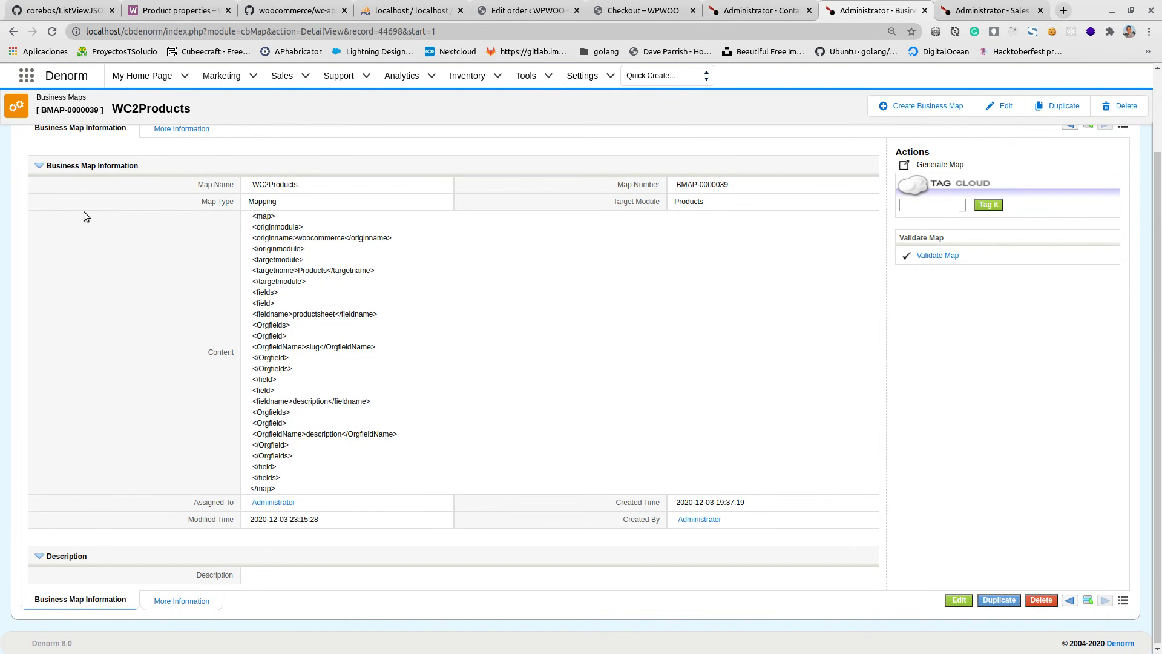